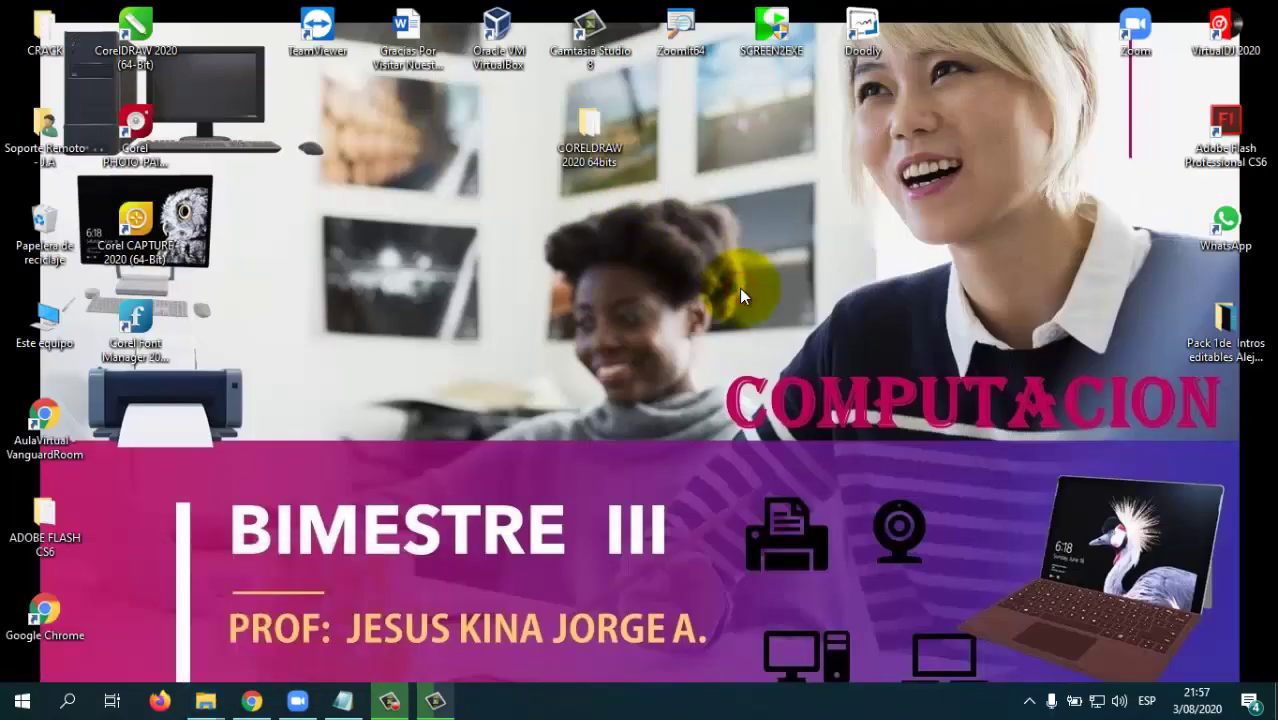
- Open the Descargas folder in File Explorer and find the Adobe archives among the older files
key(super+e)
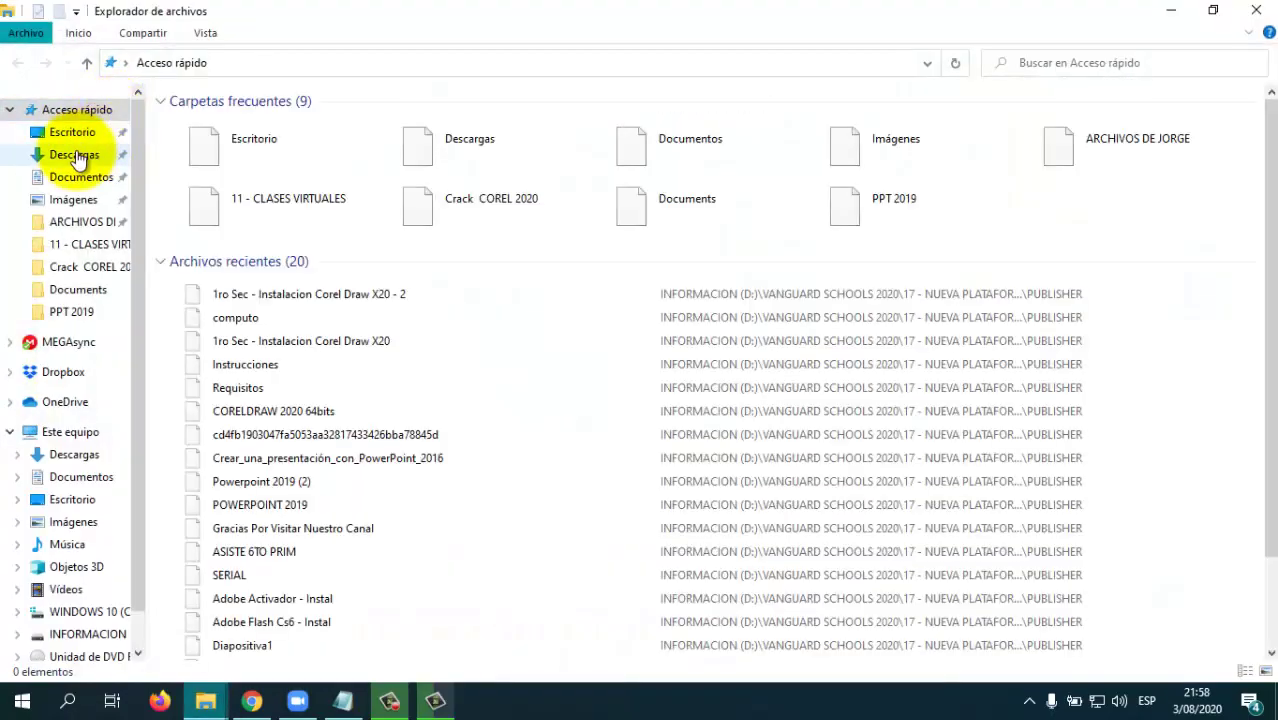
click(76, 156)
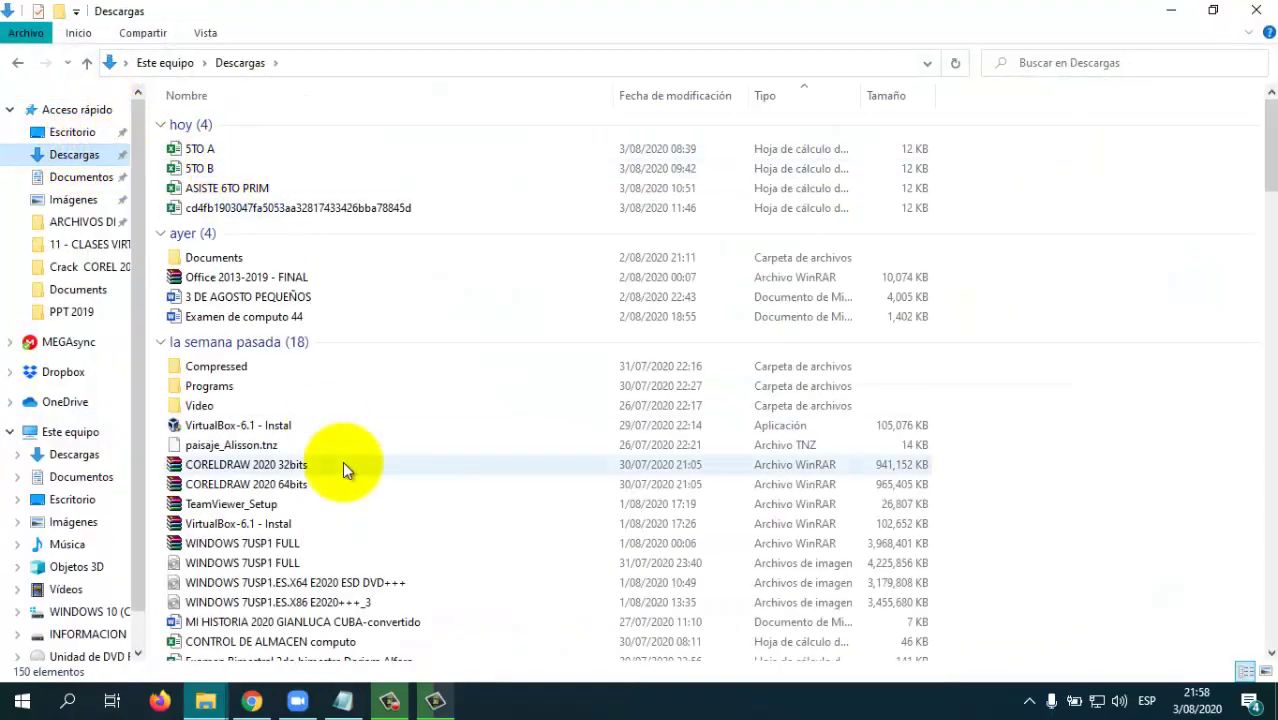
scroll(342, 463, down, 4)
scroll(340, 456, down, 3)
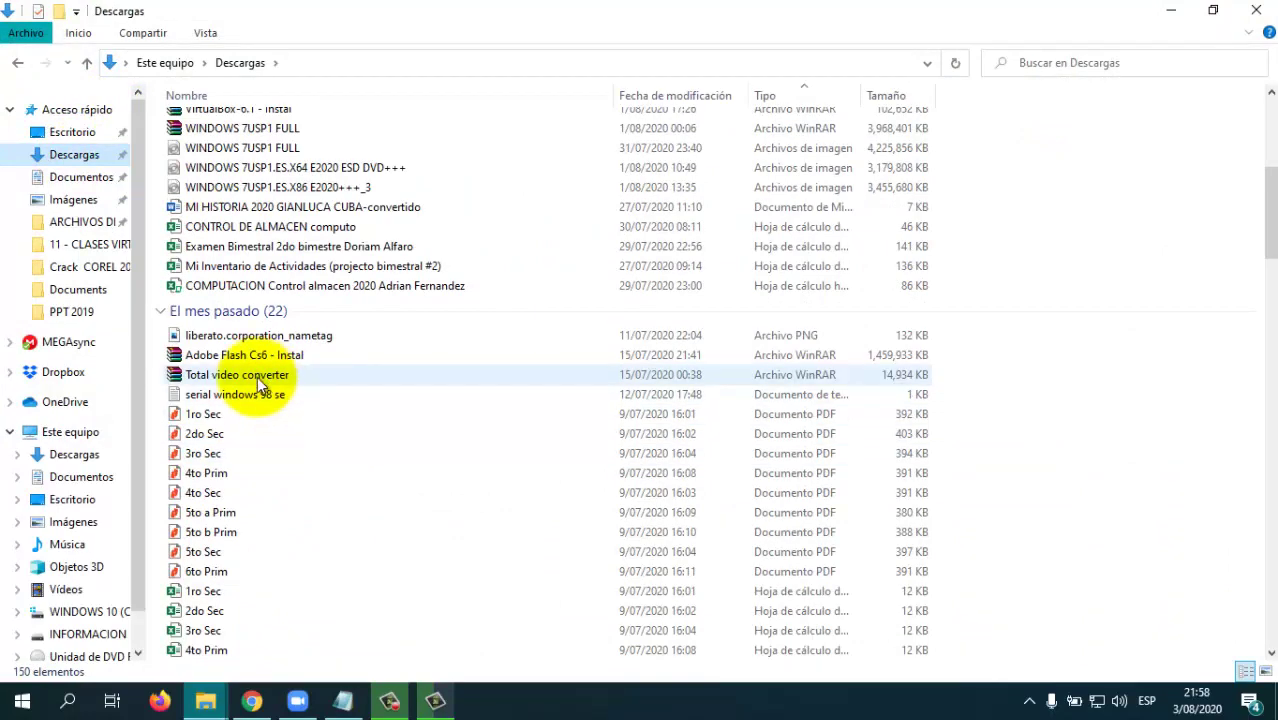
scroll(264, 409, down, 5)
scroll(264, 409, down, 14)
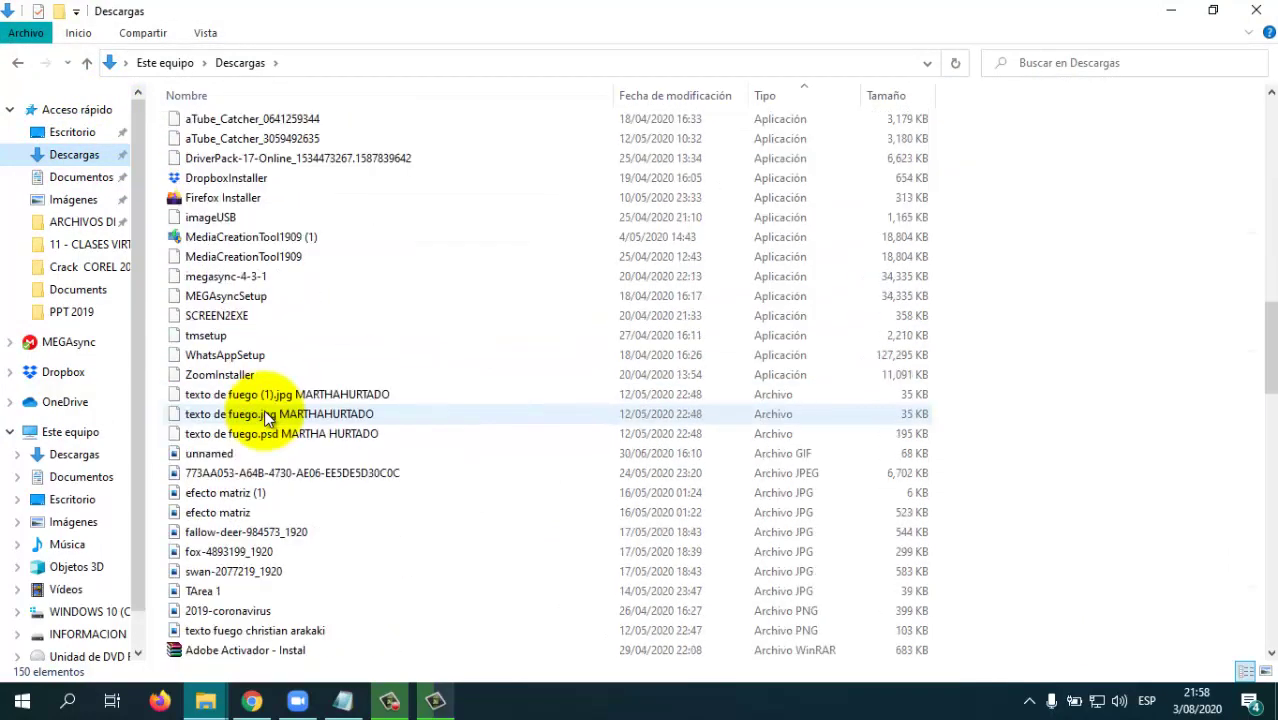
- Compare the Adobe Activador - Instal, Adobe Photoshop Cs6 - Instal and Adobe Photoshop Cs6 - Portable archives in the file list
click(288, 316)
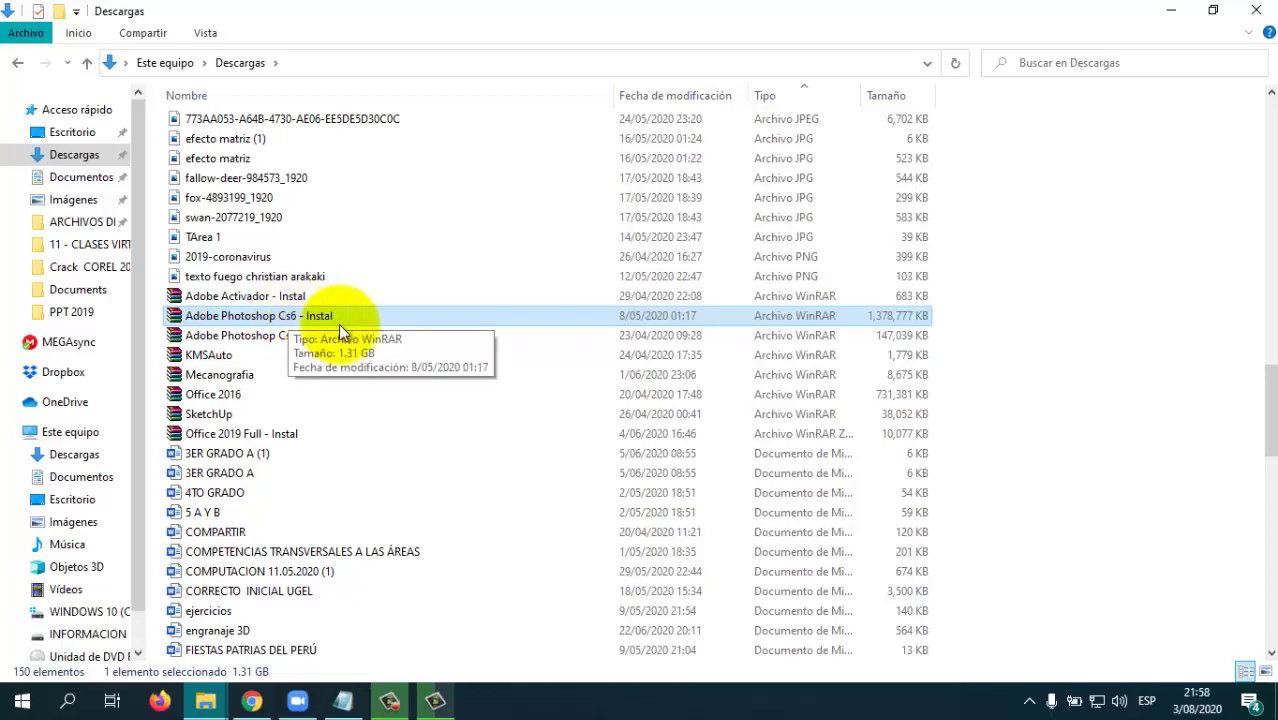
click(297, 339)
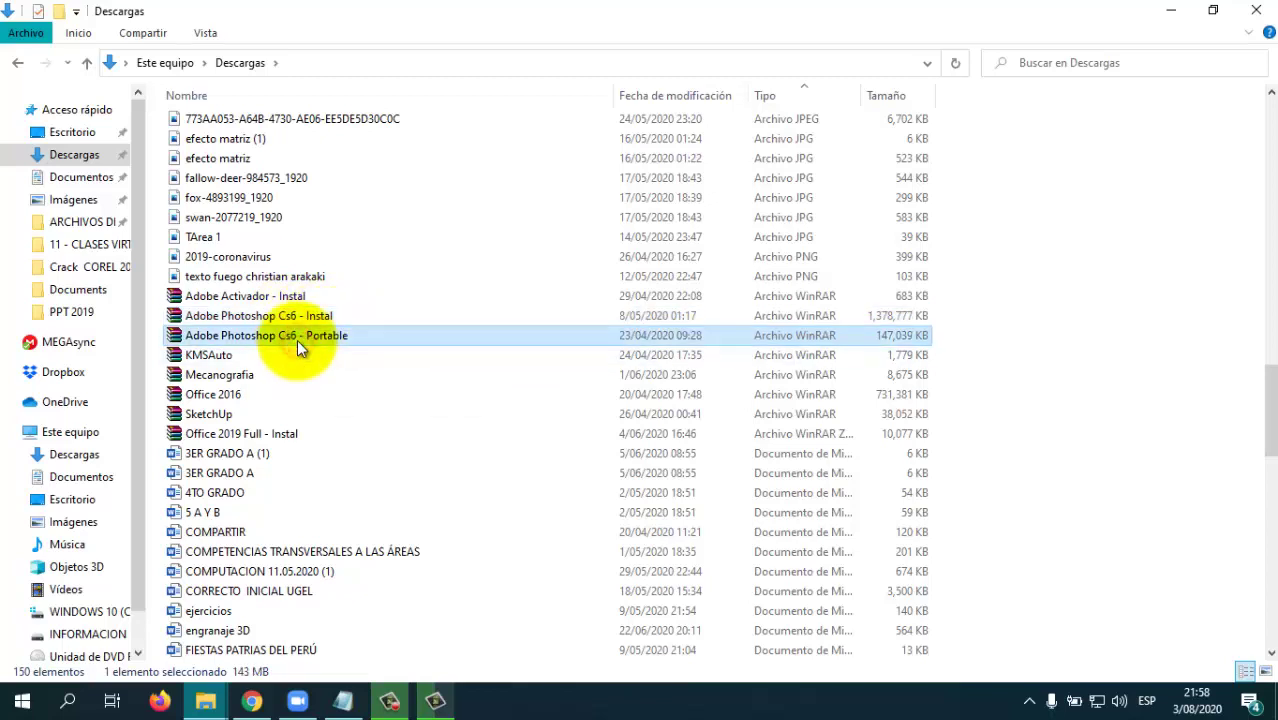
click(264, 298)
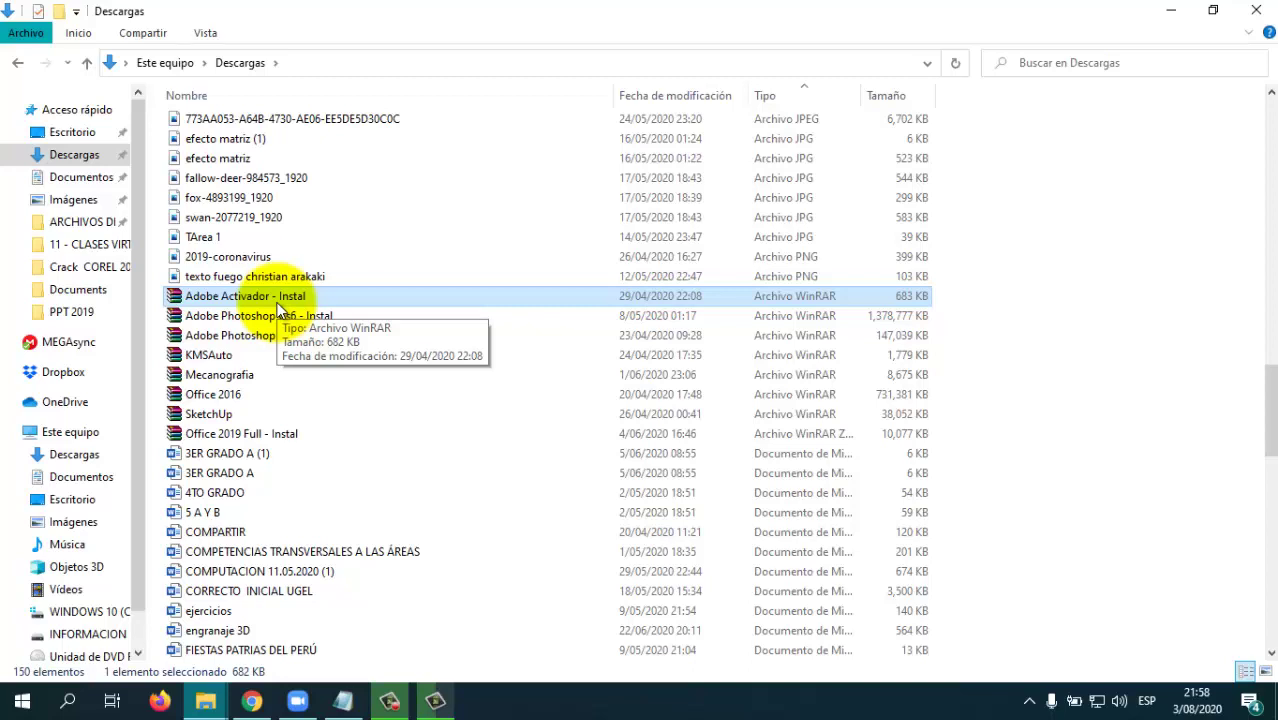
click(345, 258)
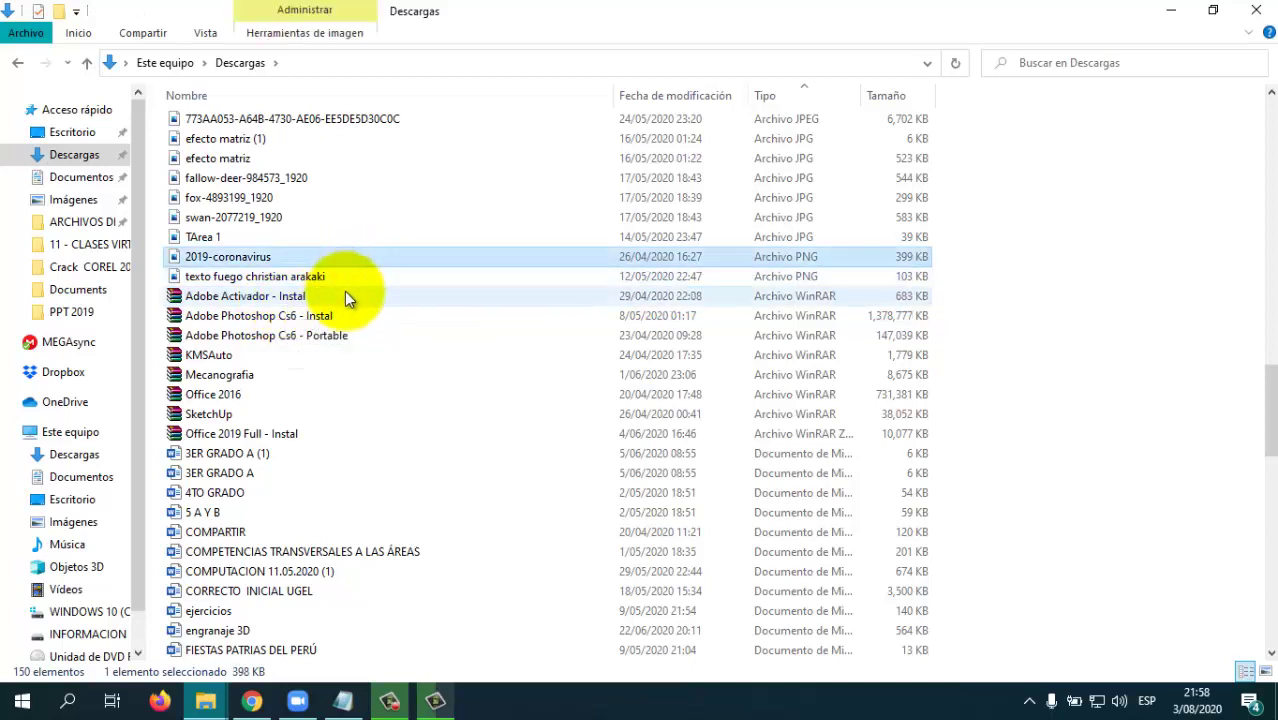
click(344, 291)
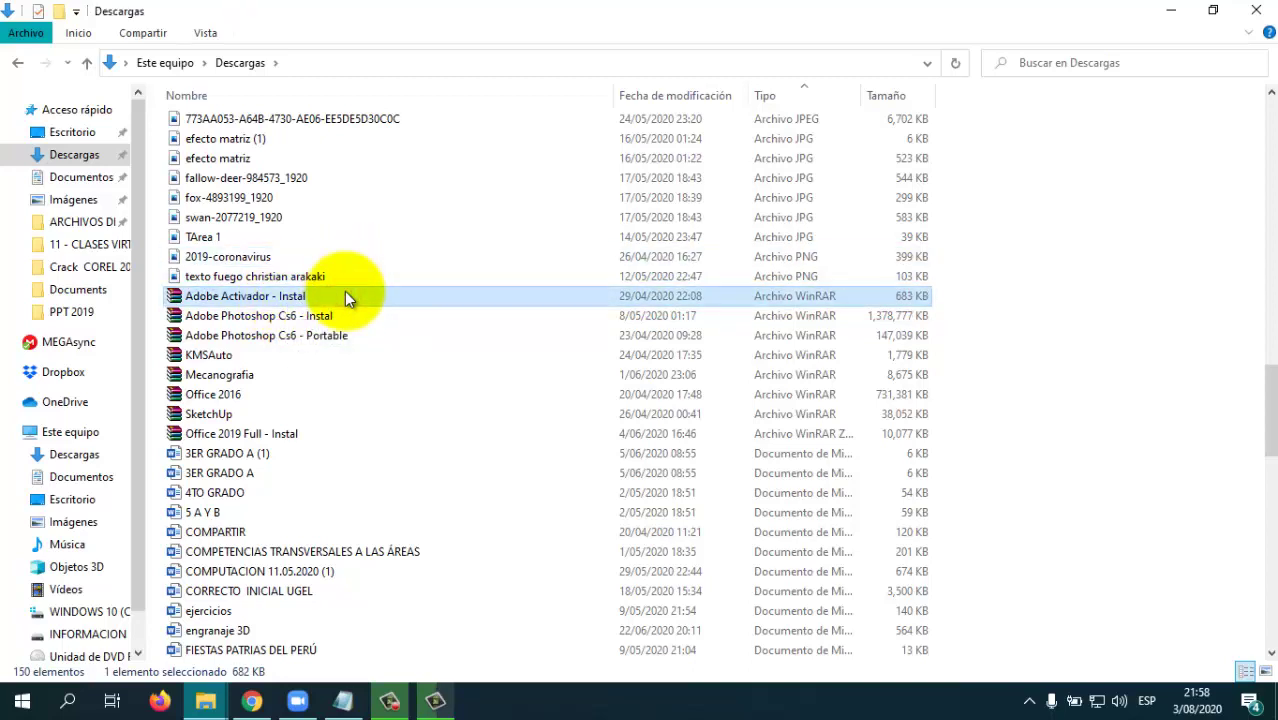
click(298, 317)
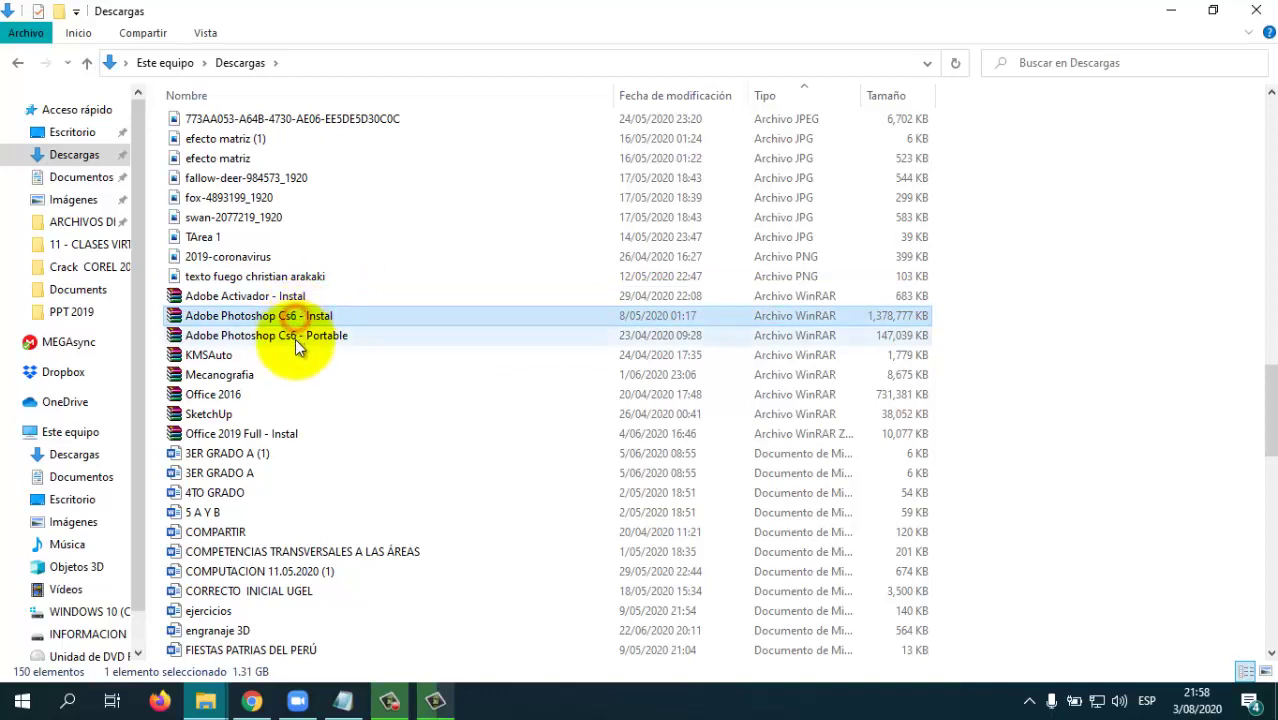
click(295, 338)
click(294, 296)
click(288, 315)
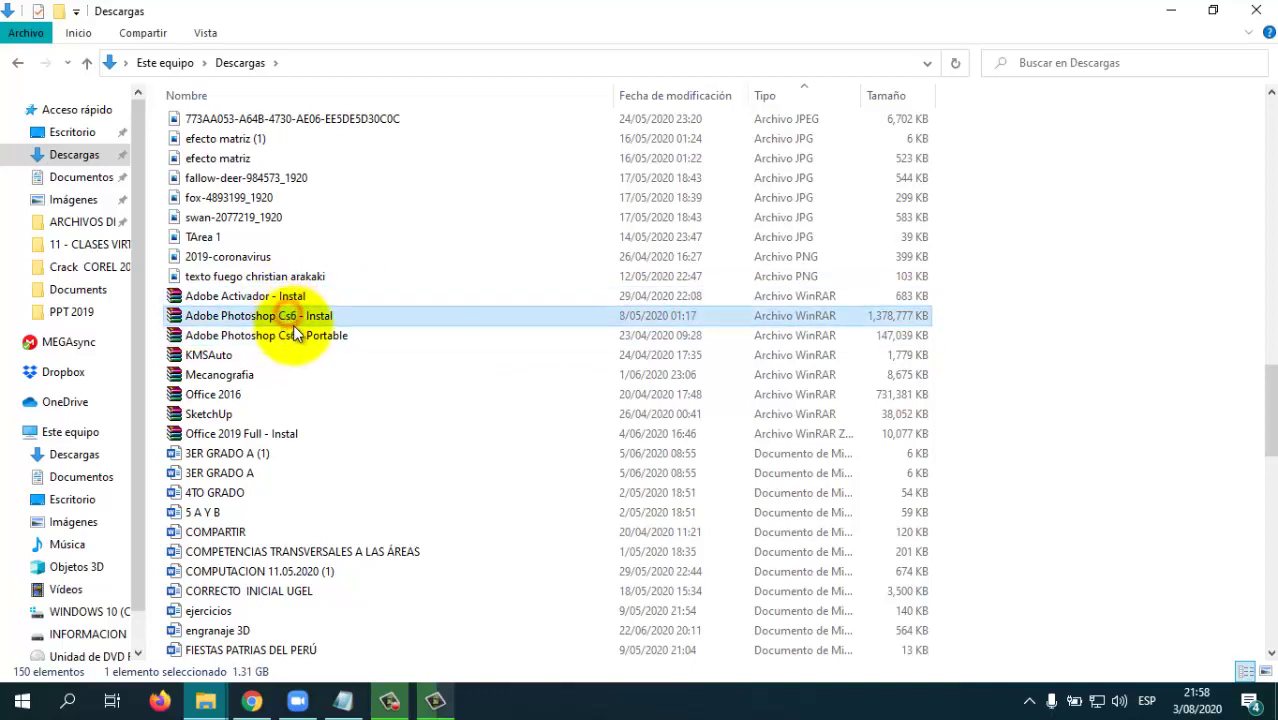
click(293, 335)
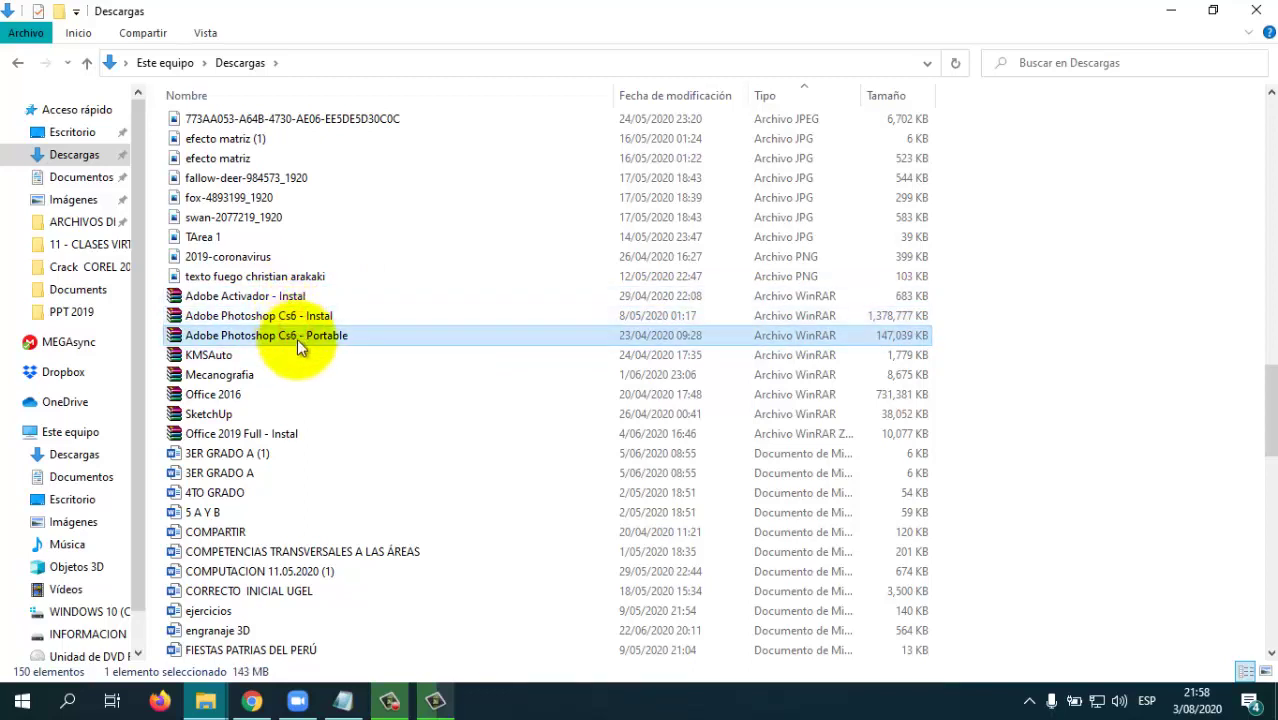
- Extract the Adobe Photoshop Cs6 - Portable archive to the desktop, then close WinRAR and minimize the Descargas window
double_click(288, 342)
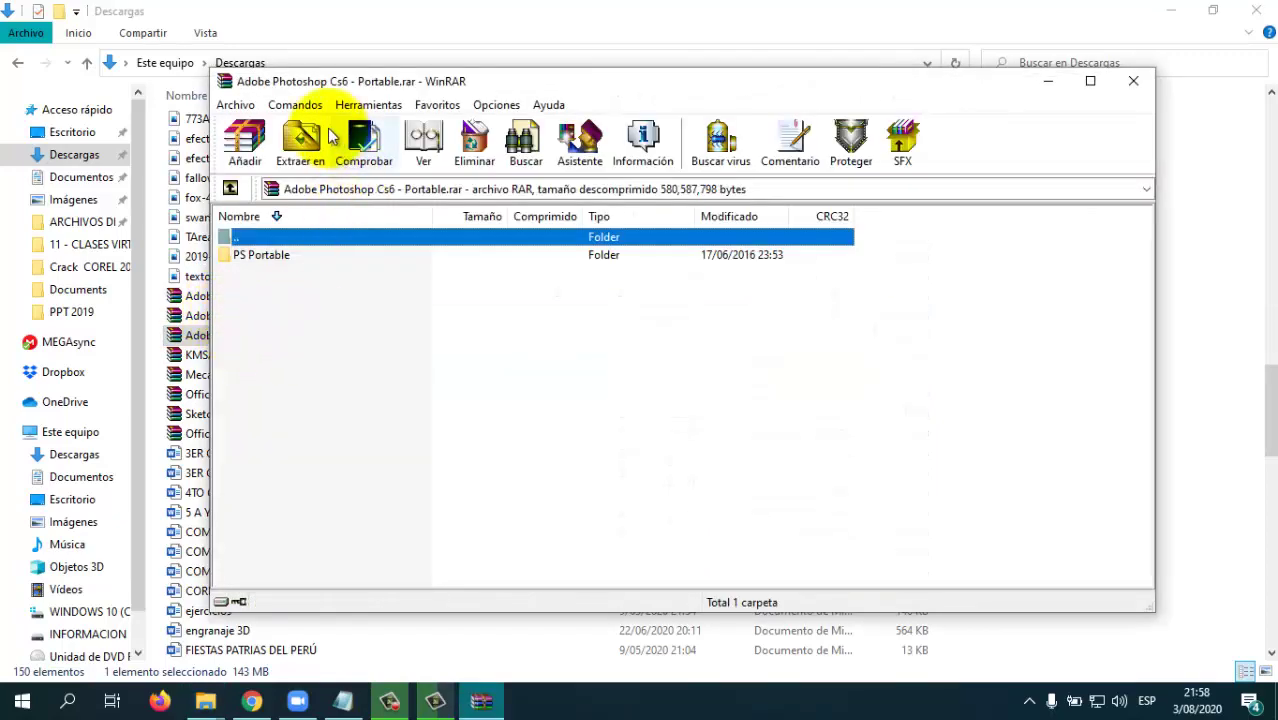
click(300, 150)
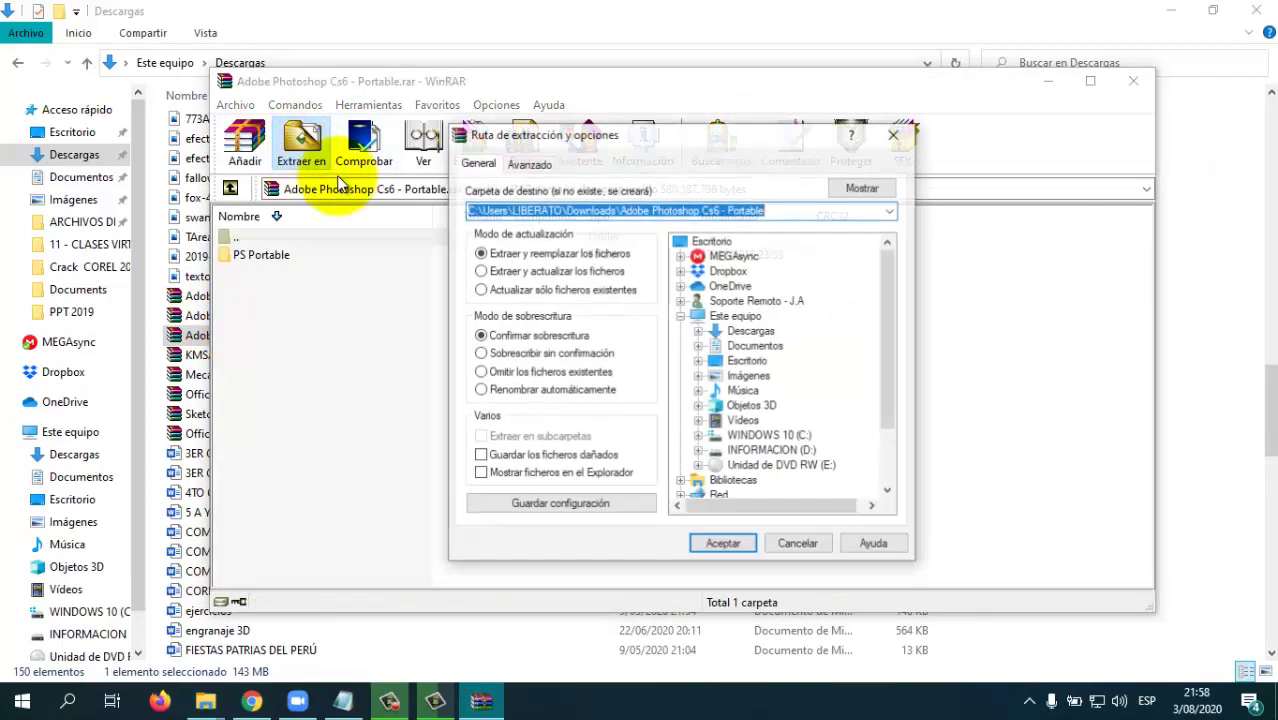
click(705, 241)
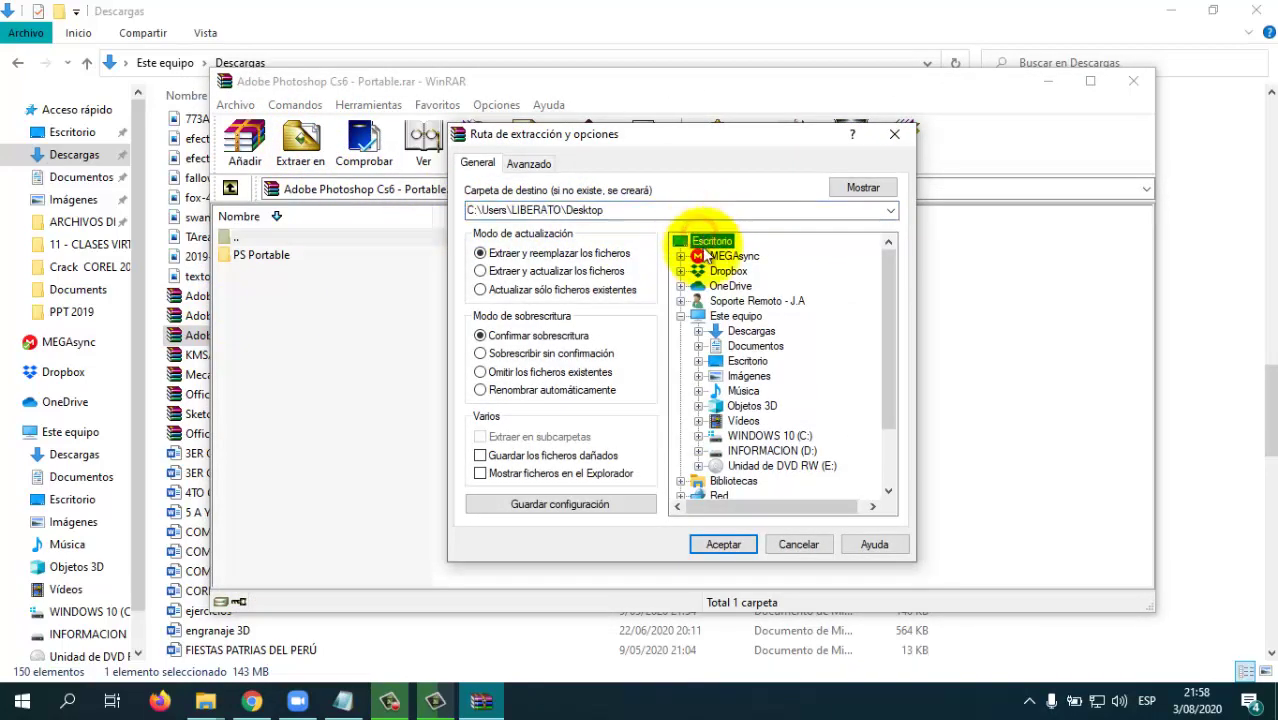
click(738, 531)
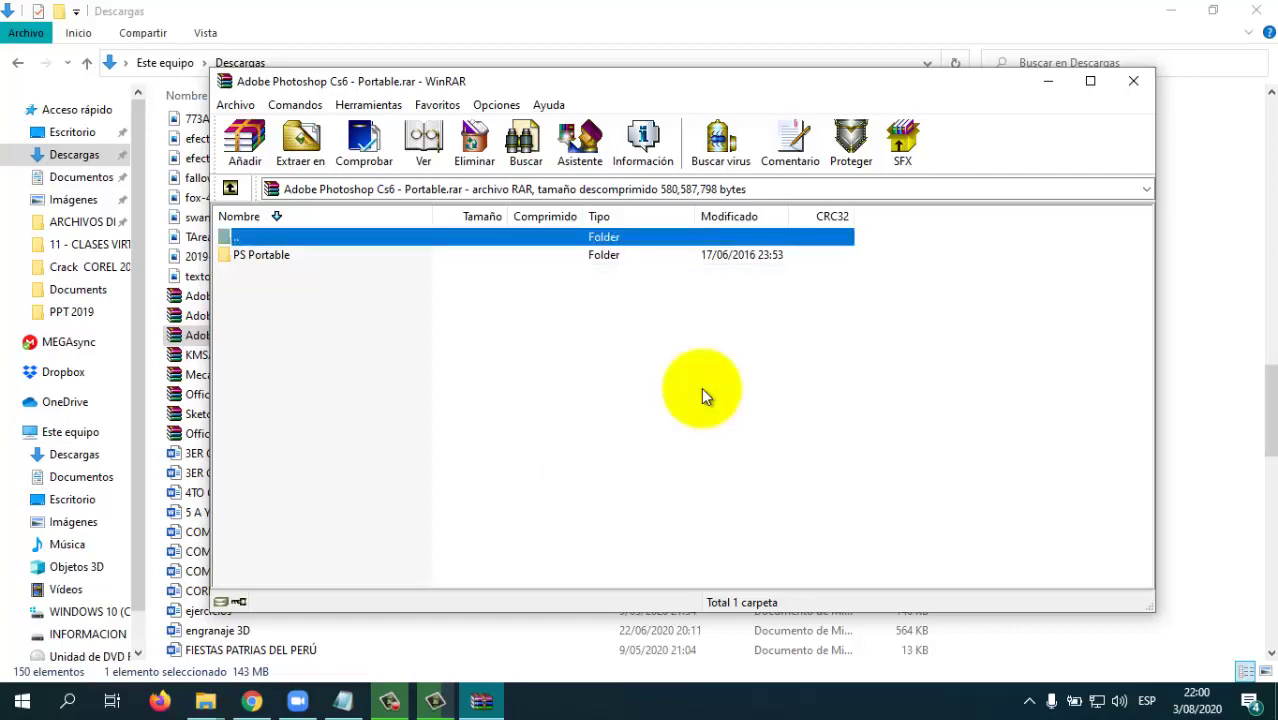
click(1139, 86)
click(1167, 14)
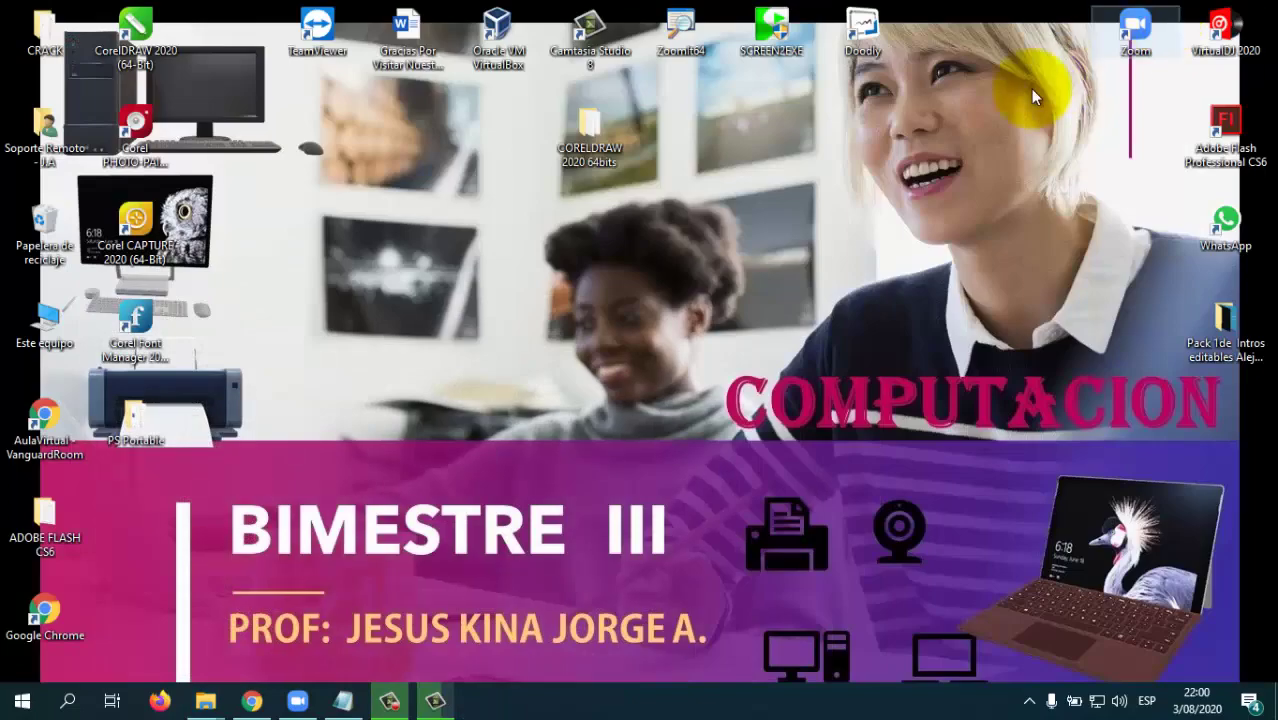
- Move the PS Portable folder to a free spot near the CORELDRAW 2020 64bits folder on the desktop and open it
drag(133, 425, 397, 203)
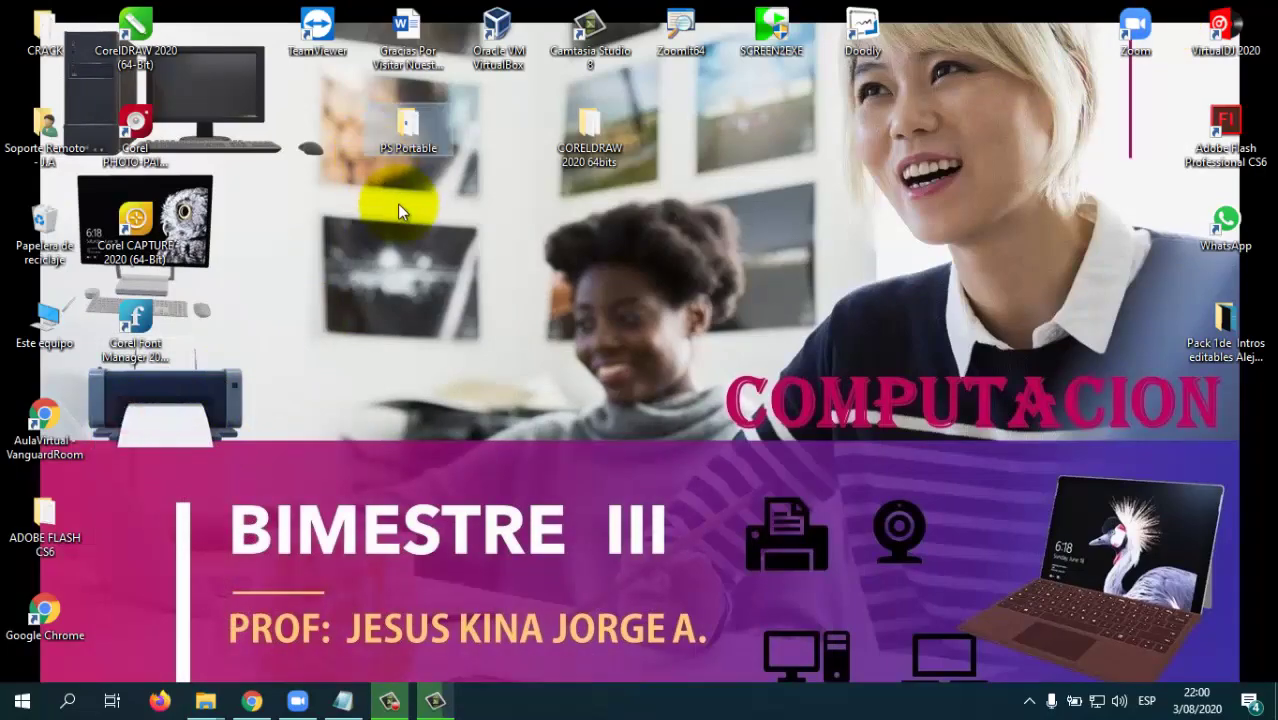
double_click(407, 124)
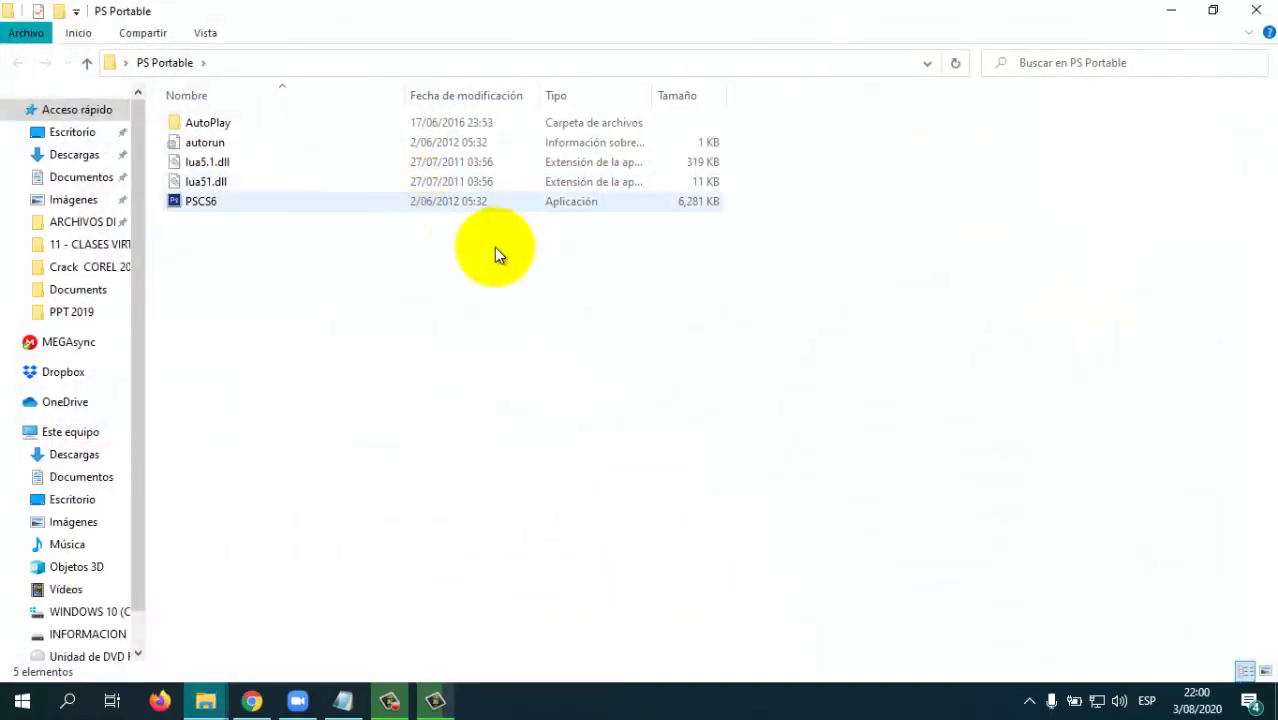
click(447, 181)
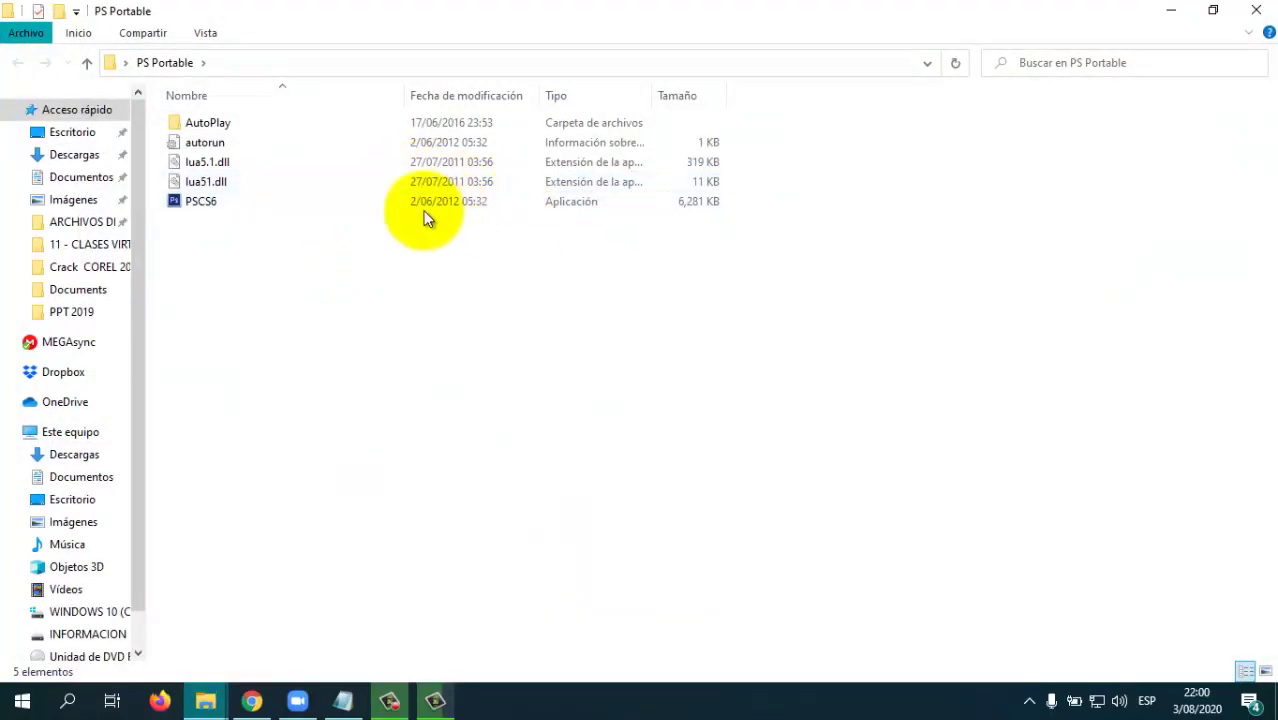
- Run the PSCS6 application with the es-ES language and accept restoring the local and backup portable settings
click(195, 204)
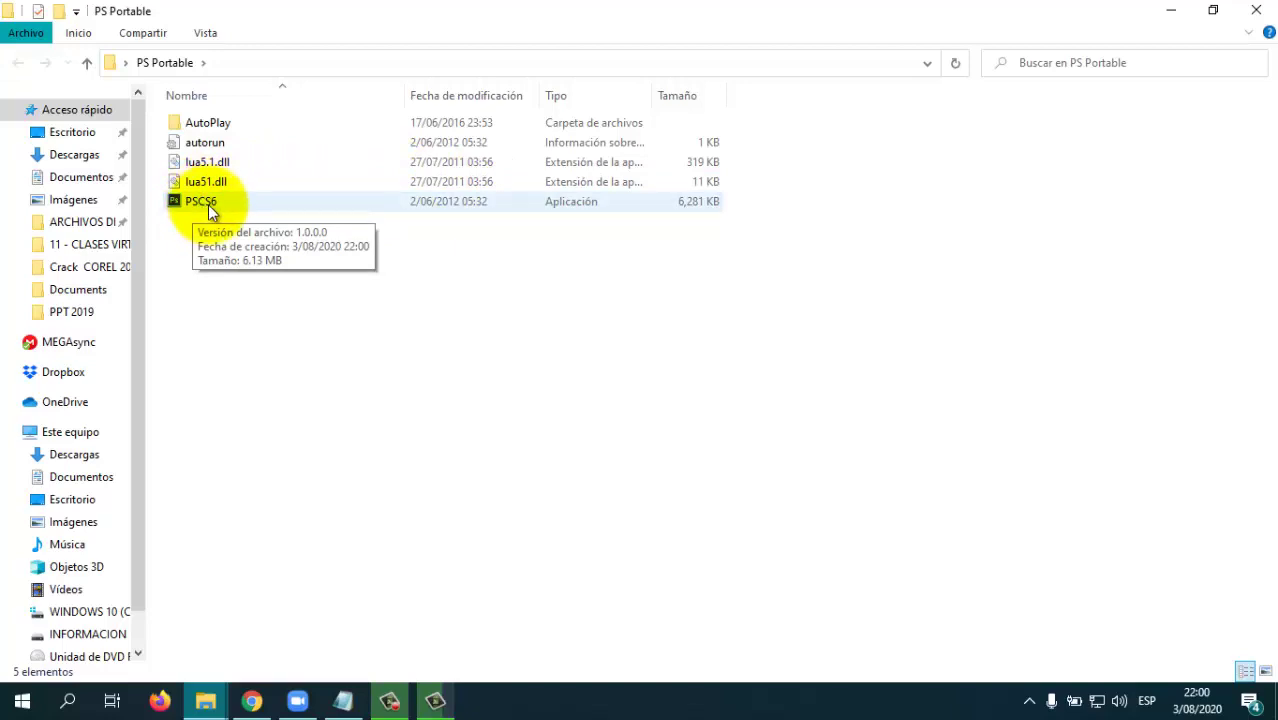
double_click(209, 208)
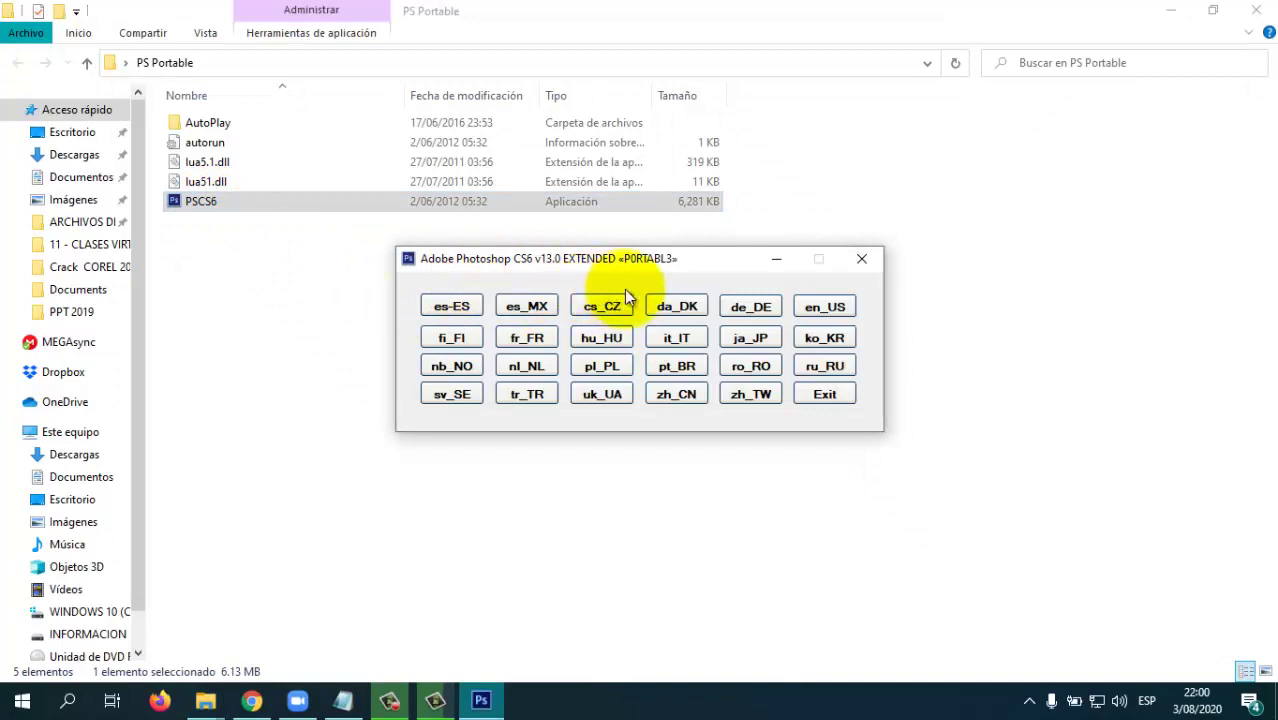
click(447, 314)
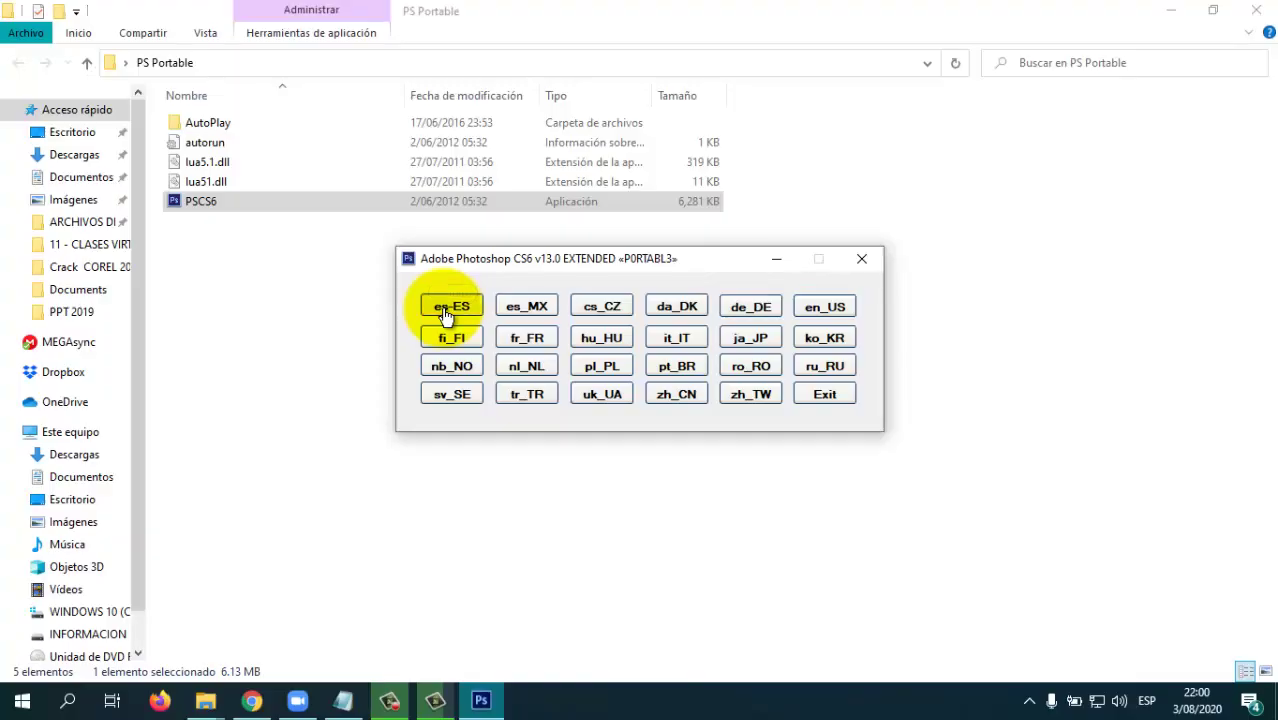
click(446, 314)
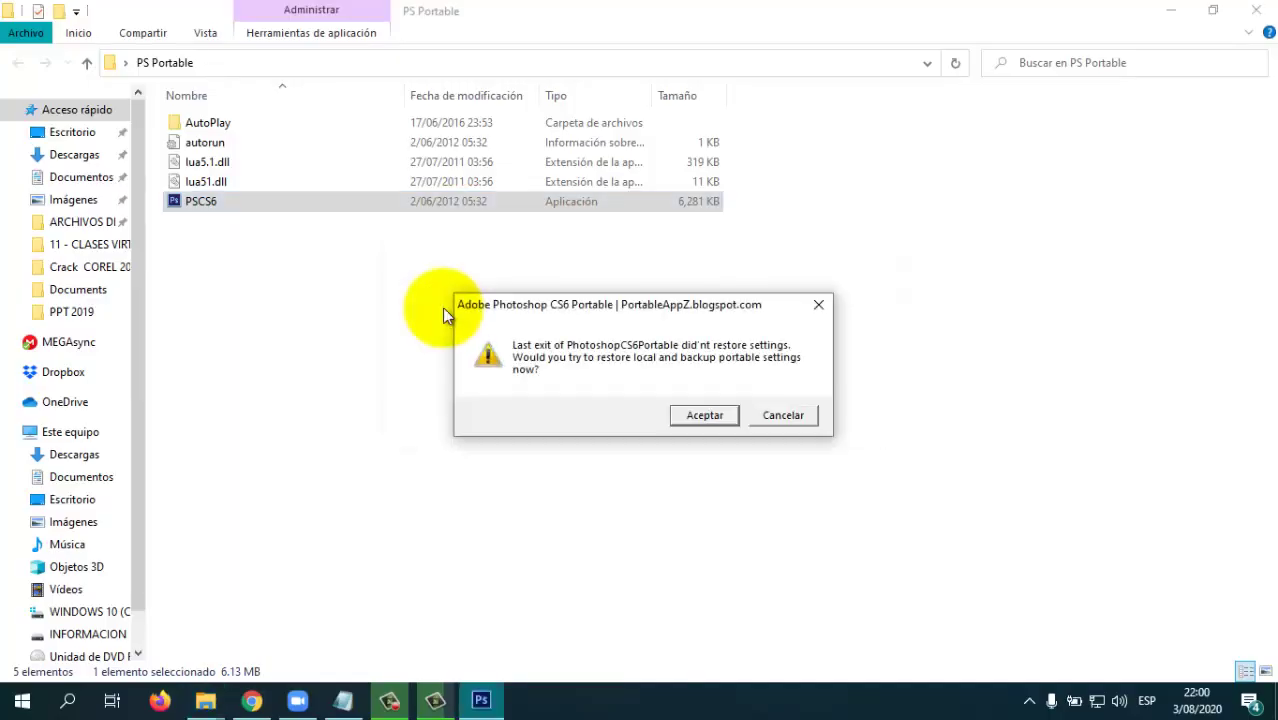
click(706, 415)
click(641, 362)
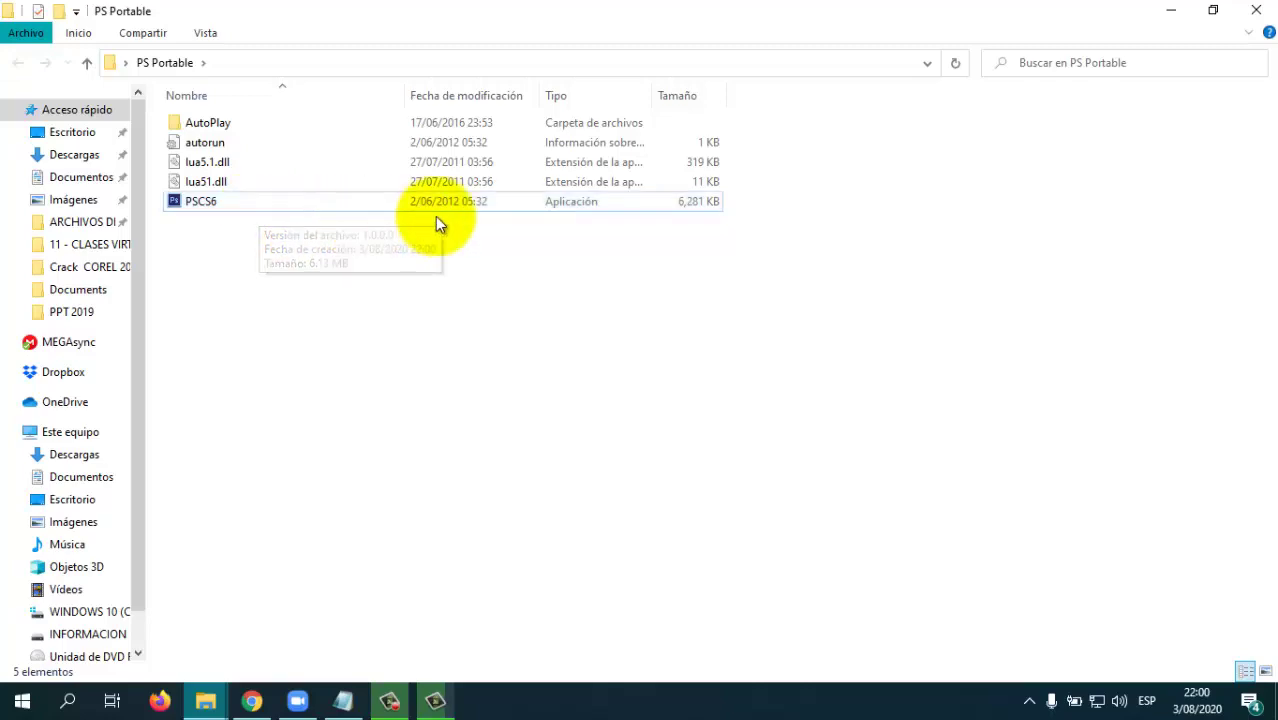
- Try to launch PSCS6 again in es-ES, declining to restore the portable settings, and refresh the desktop
double_click(203, 203)
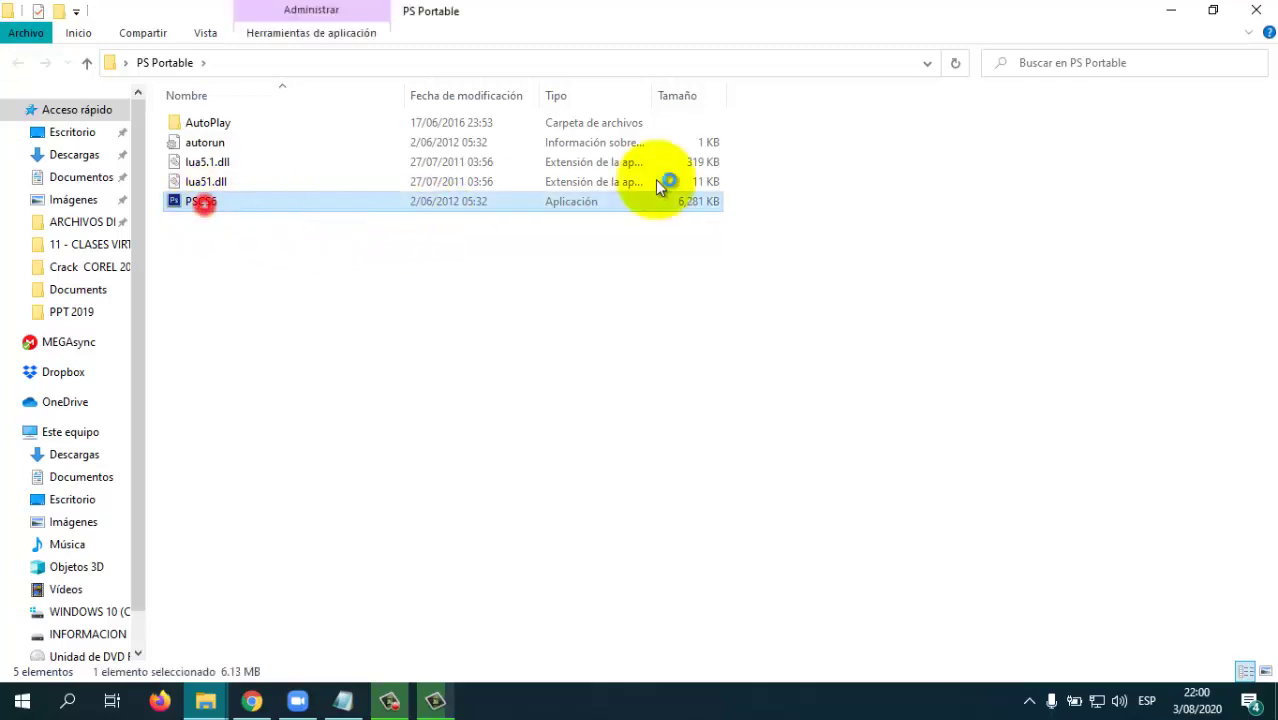
click(1172, 12)
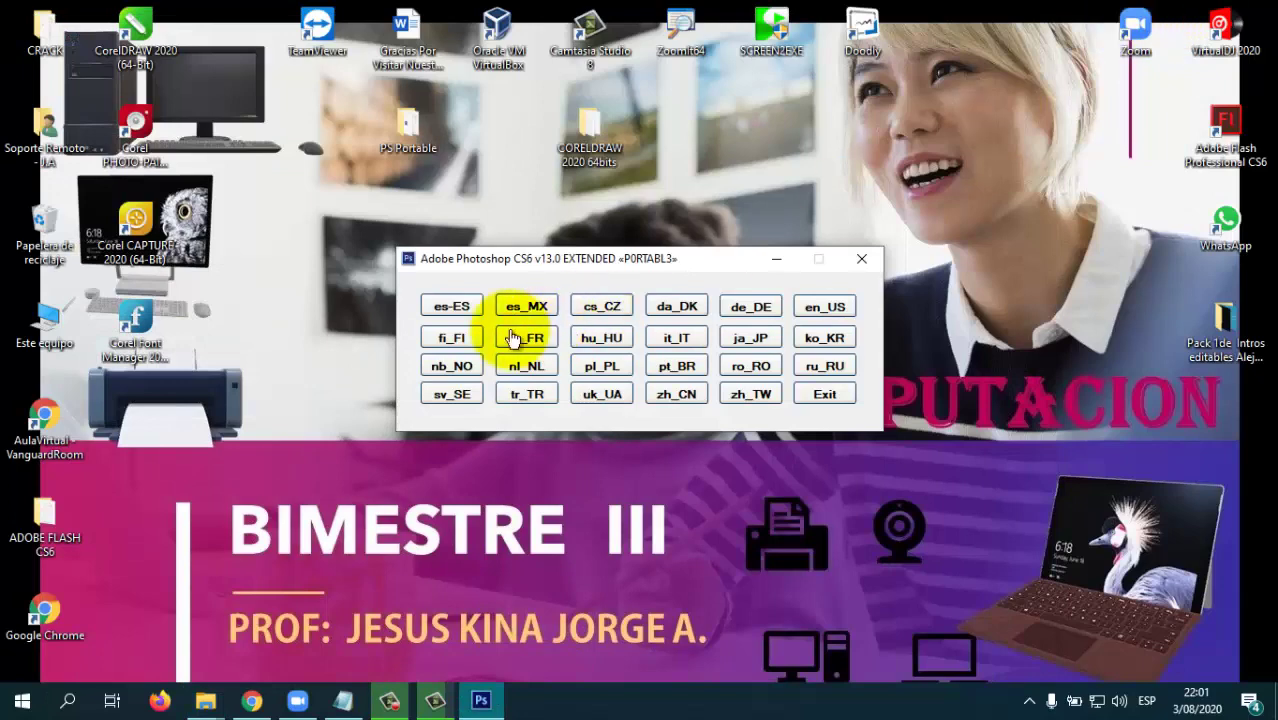
click(455, 307)
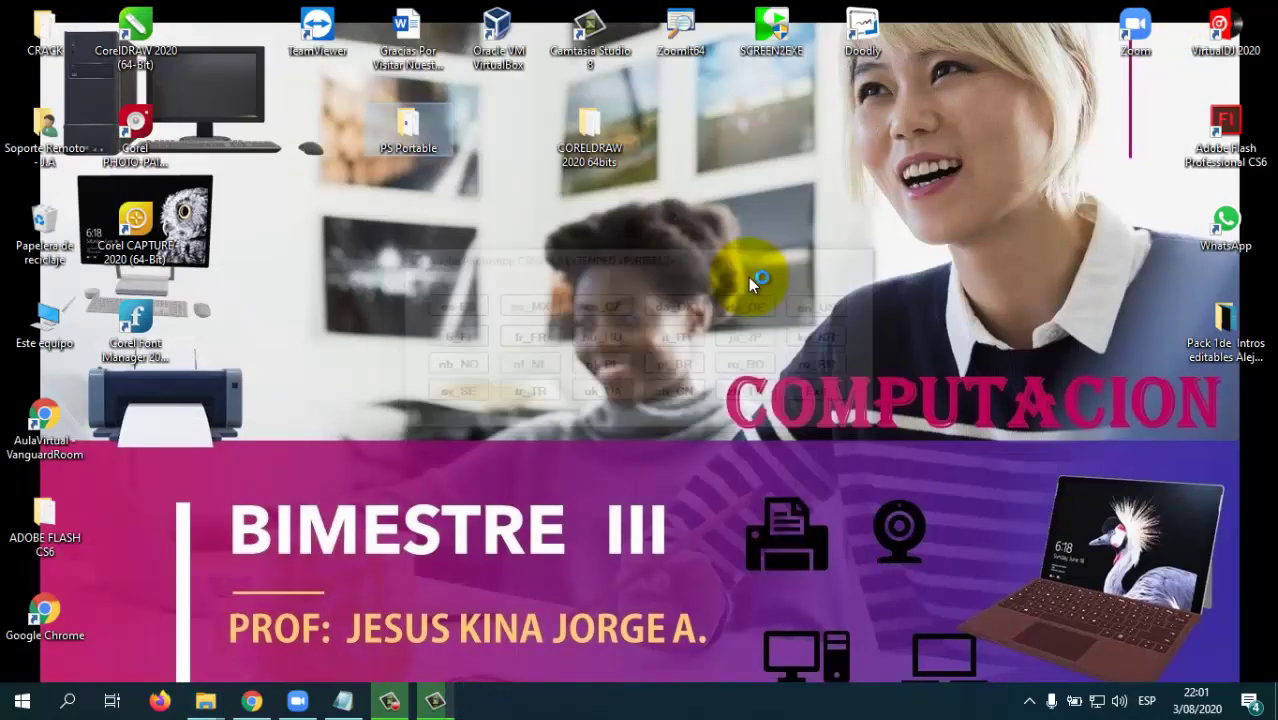
click(781, 416)
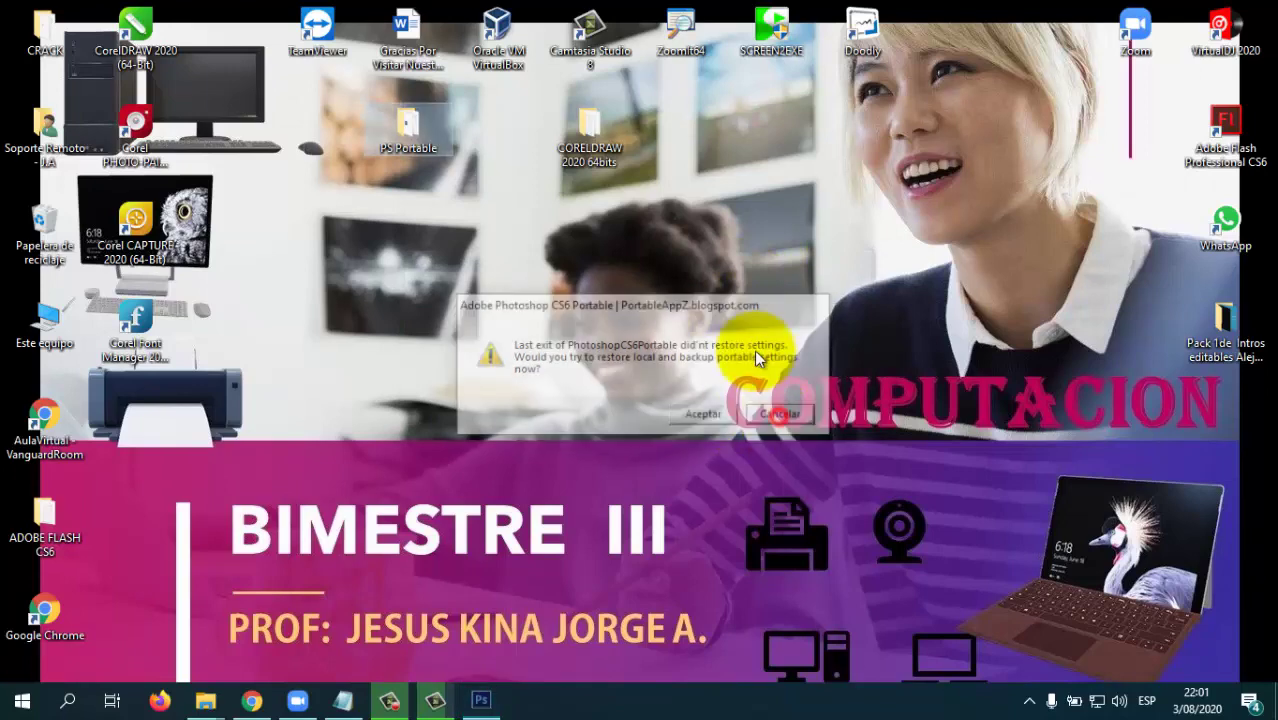
right_click(678, 288)
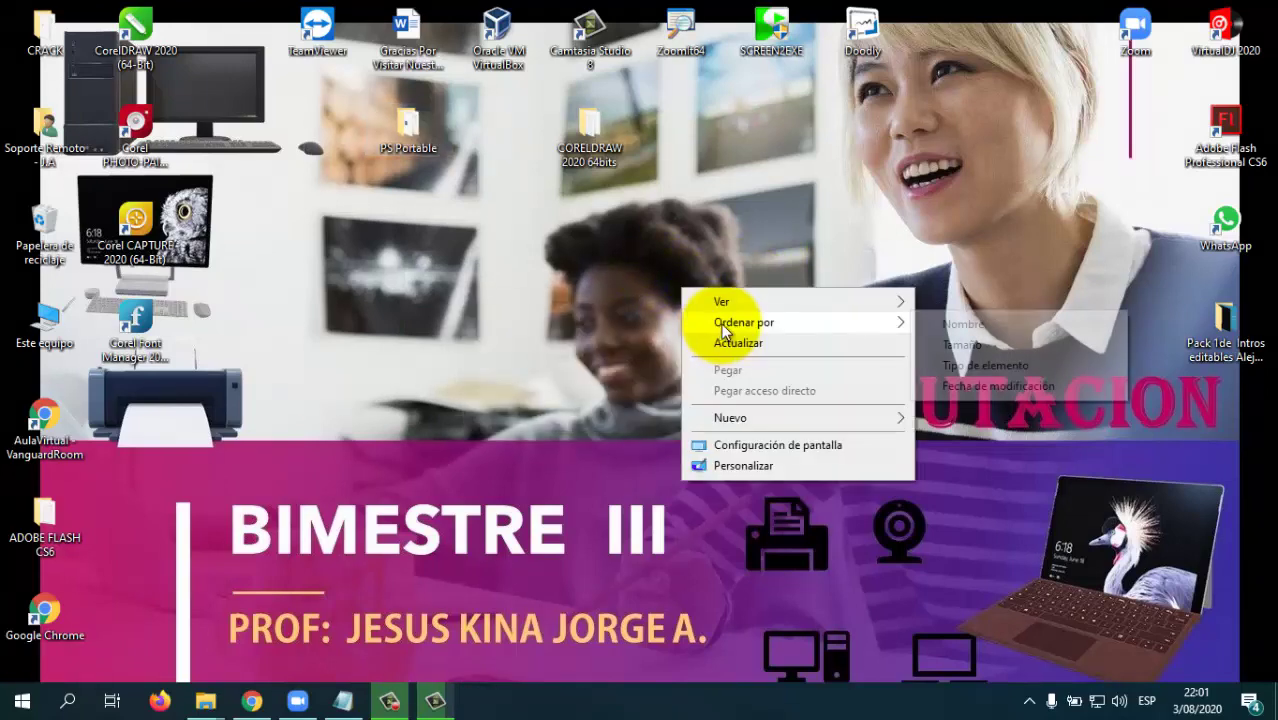
click(731, 340)
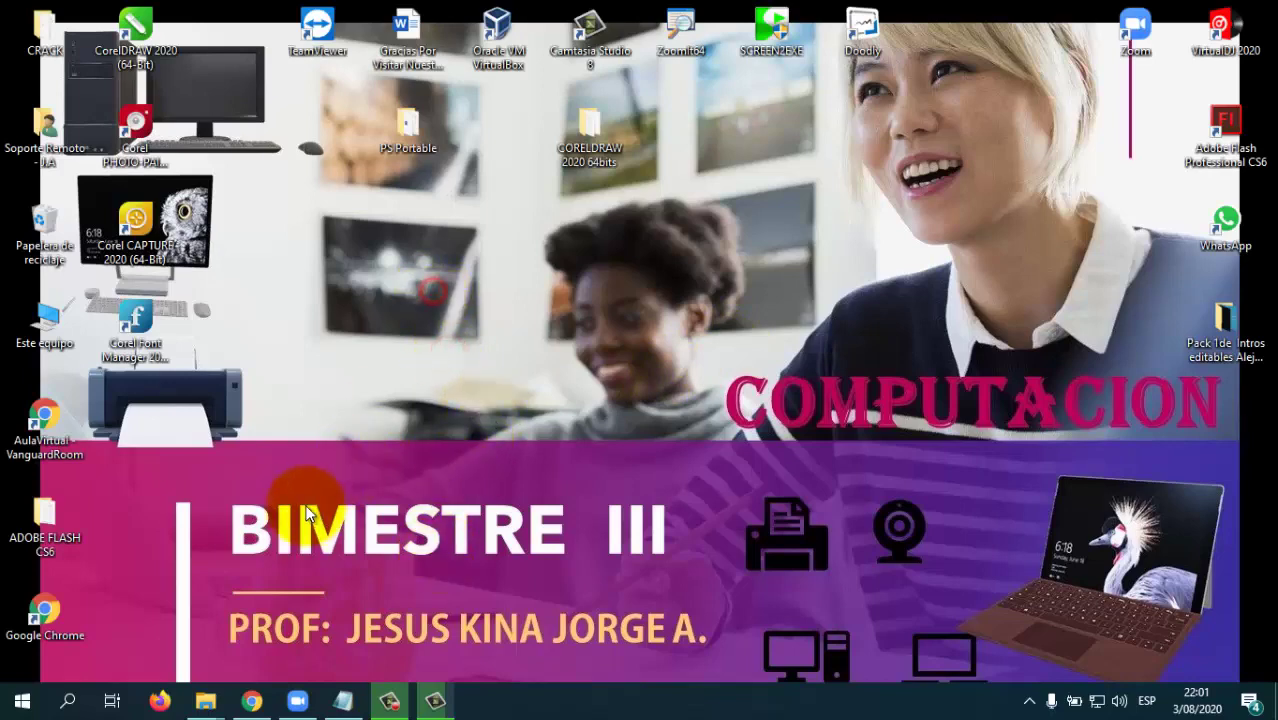
- Close the PS Portable folder window and return to the open Descargas folder
click(205, 700)
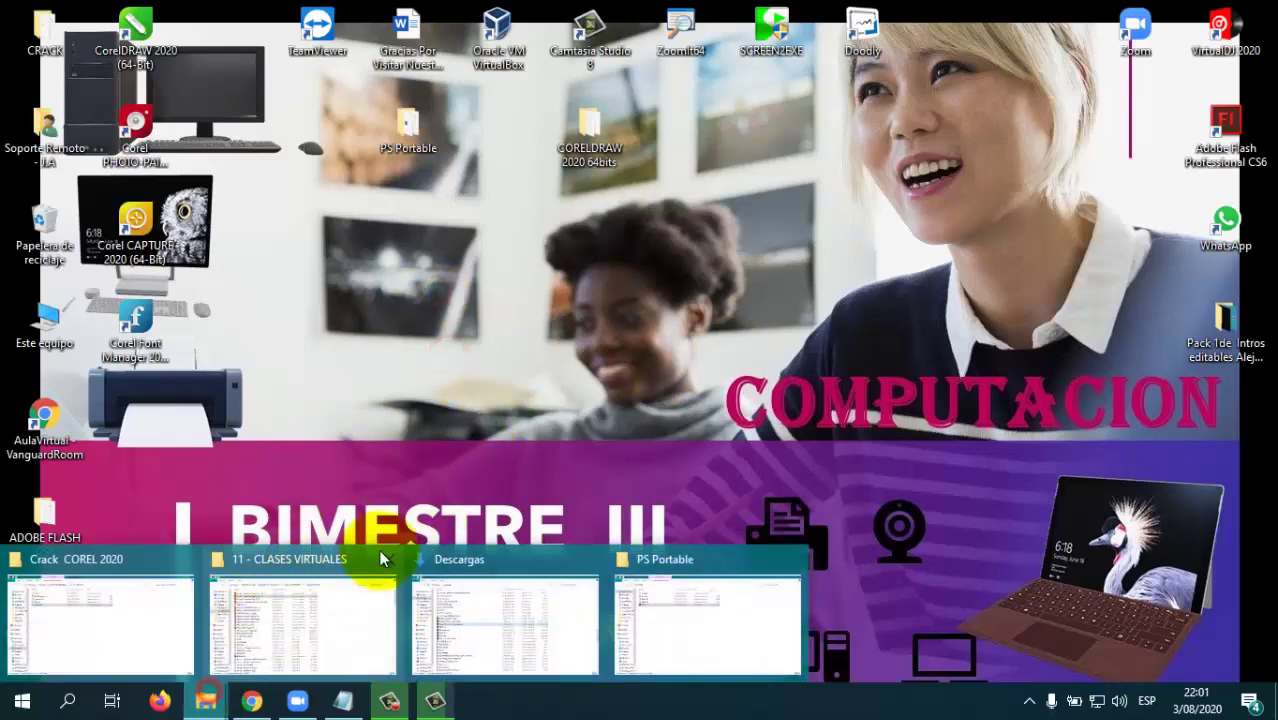
click(717, 612)
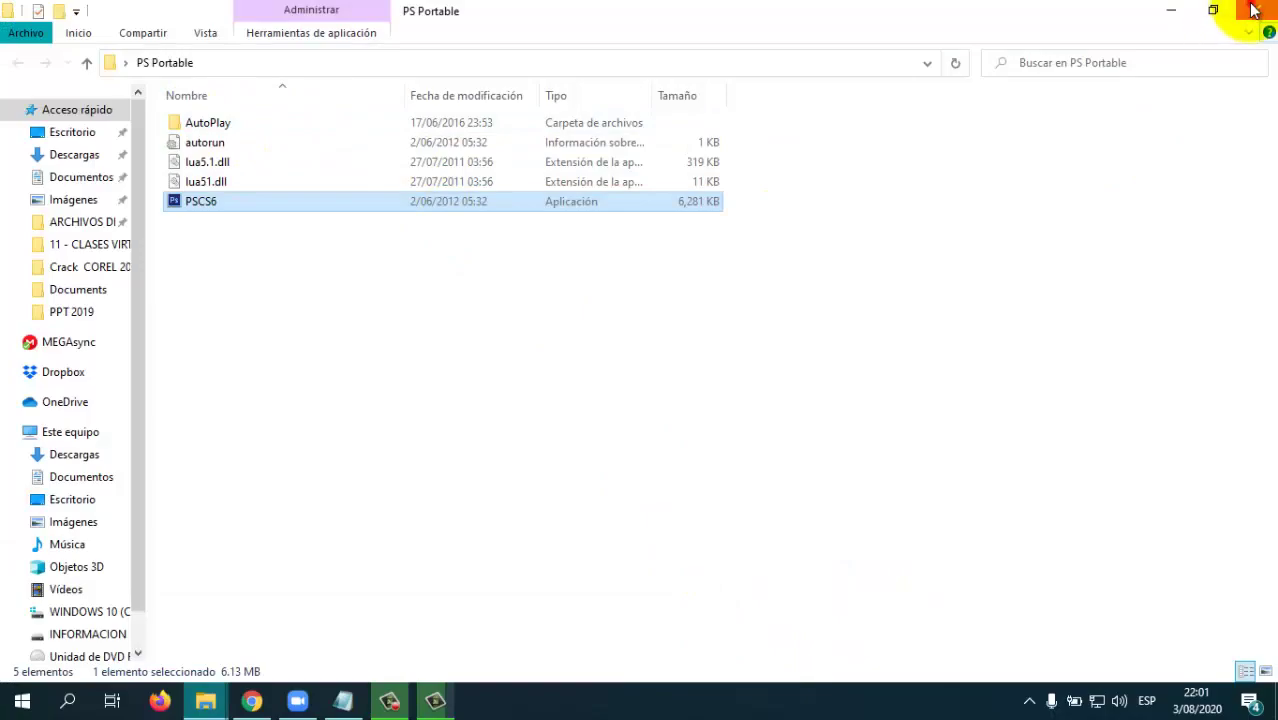
click(1258, 8)
mouse_move(205, 700)
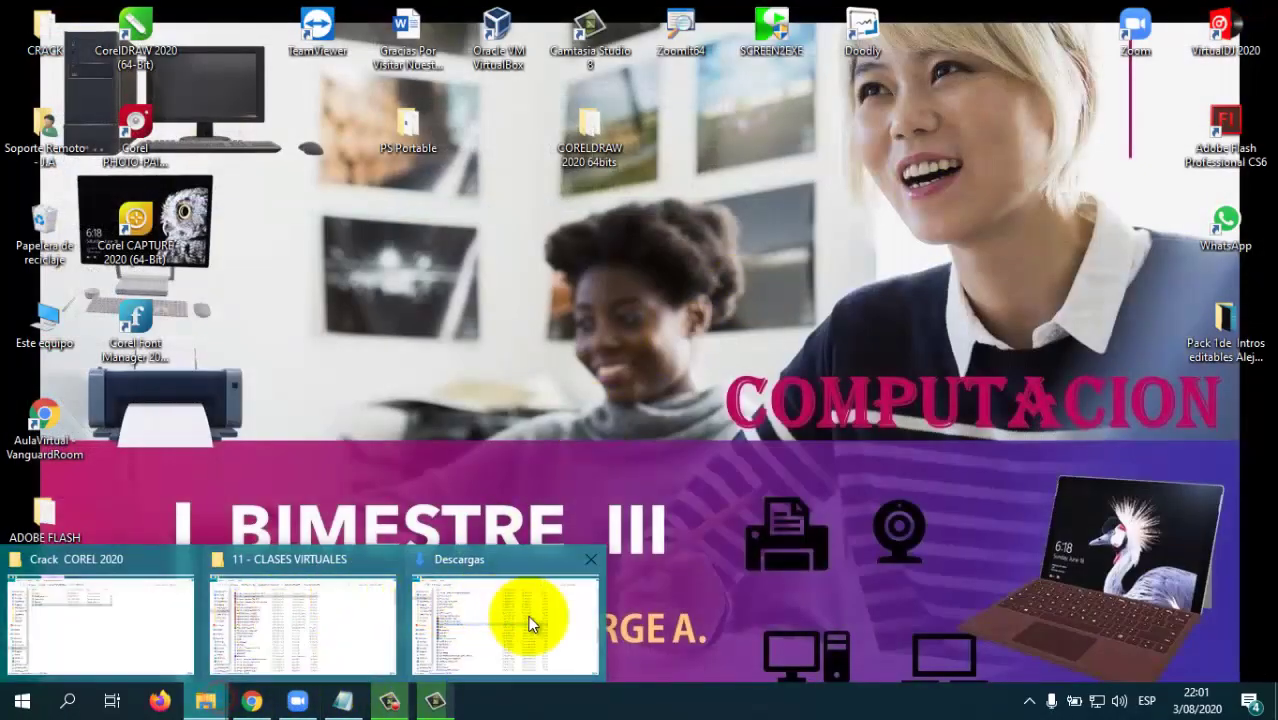
click(525, 615)
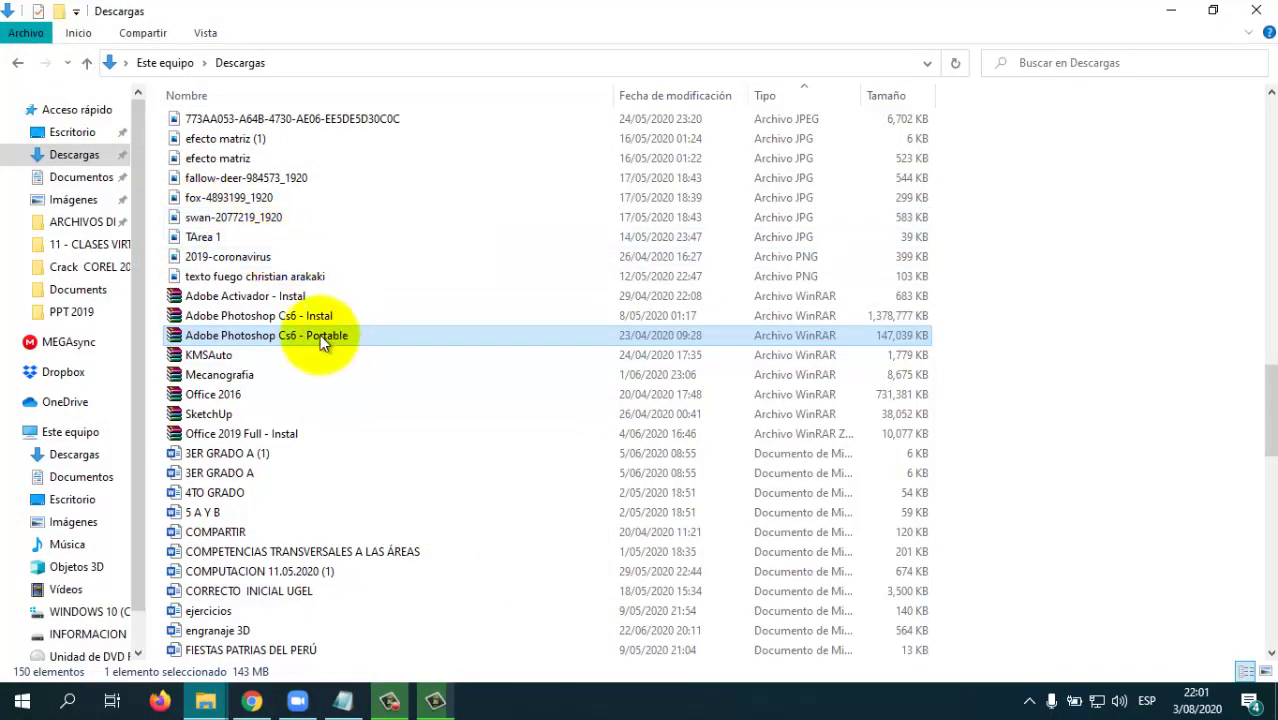
- Extract the Adobe Photoshop Cs6 - Instal archive to the desktop, and close Photoshop and the archive window
click(272, 316)
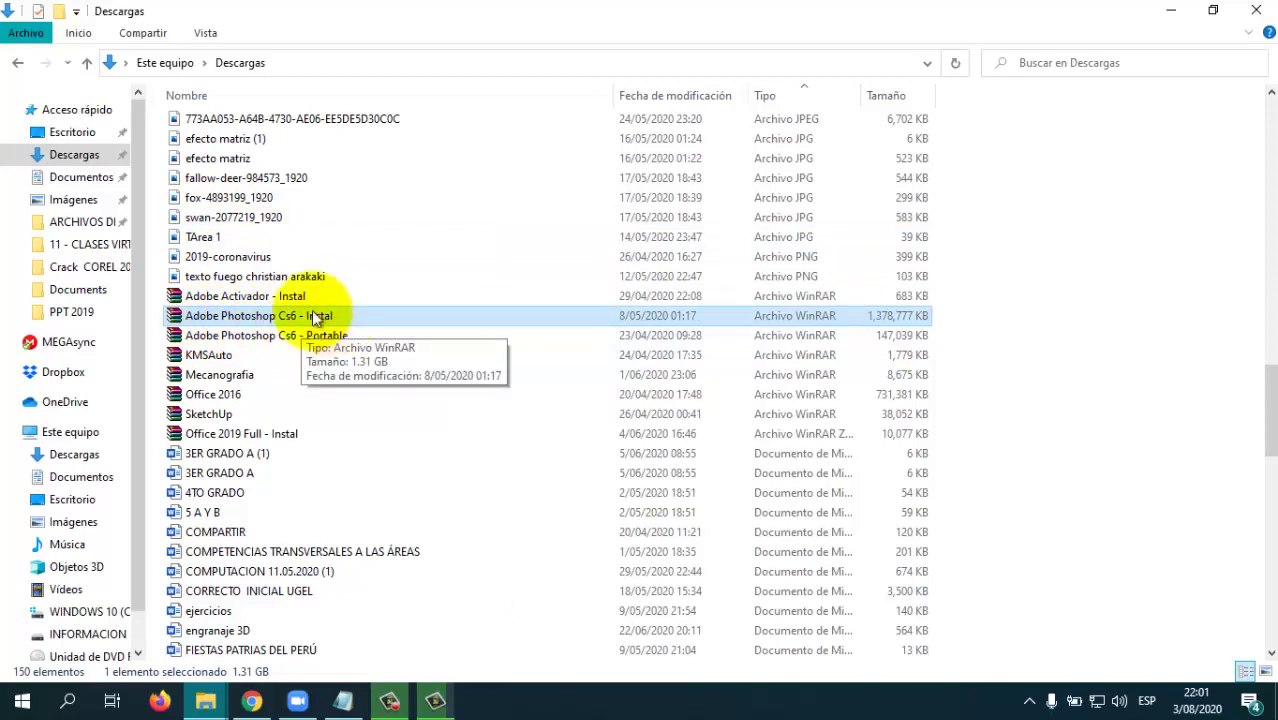
click(252, 316)
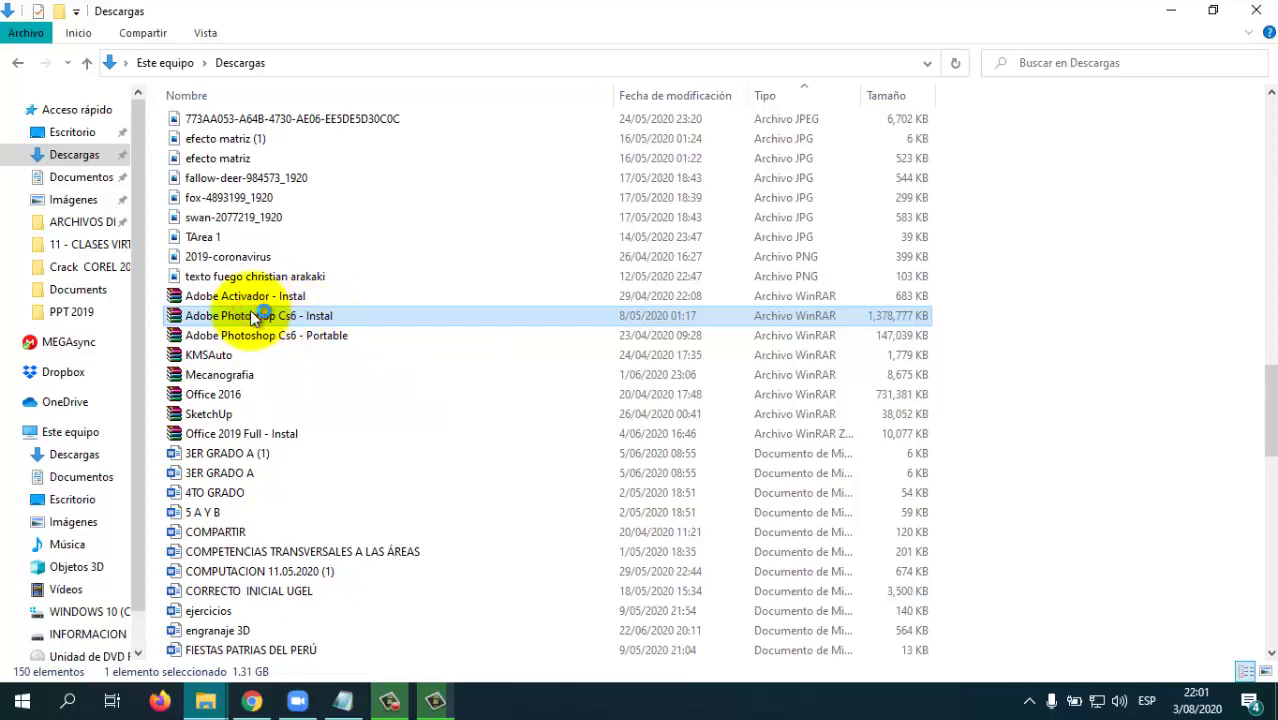
double_click(251, 316)
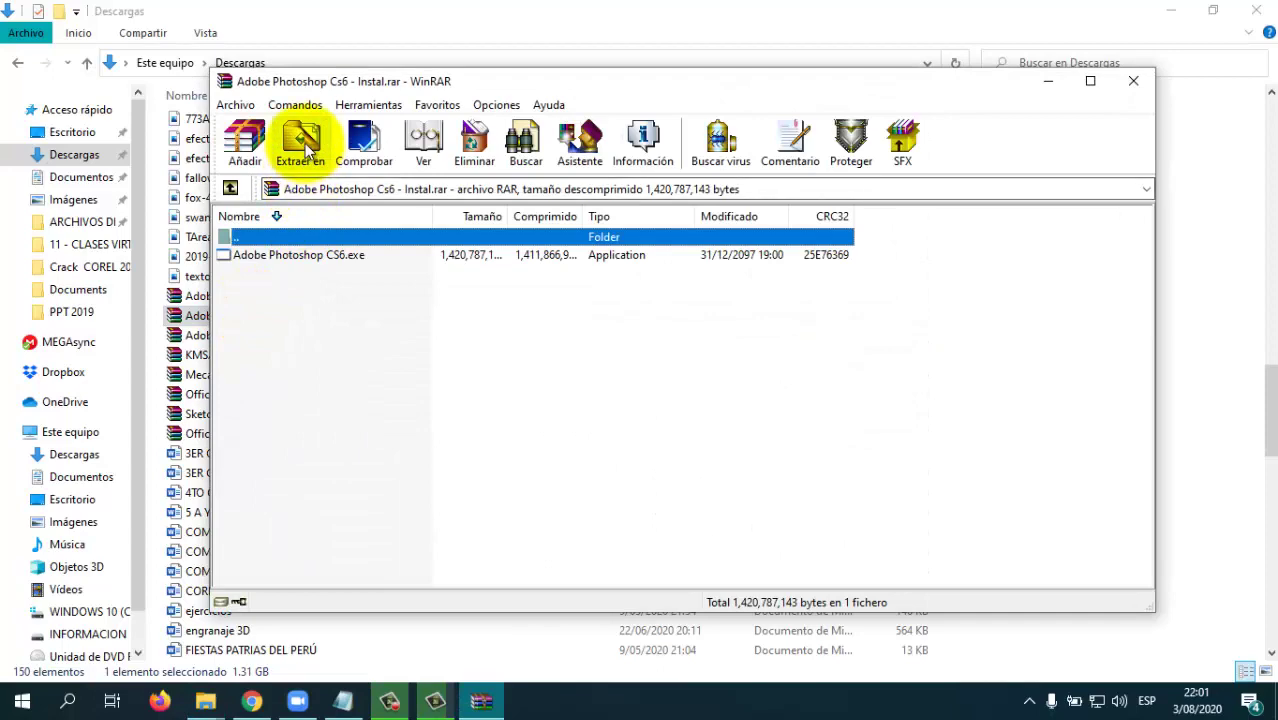
click(303, 143)
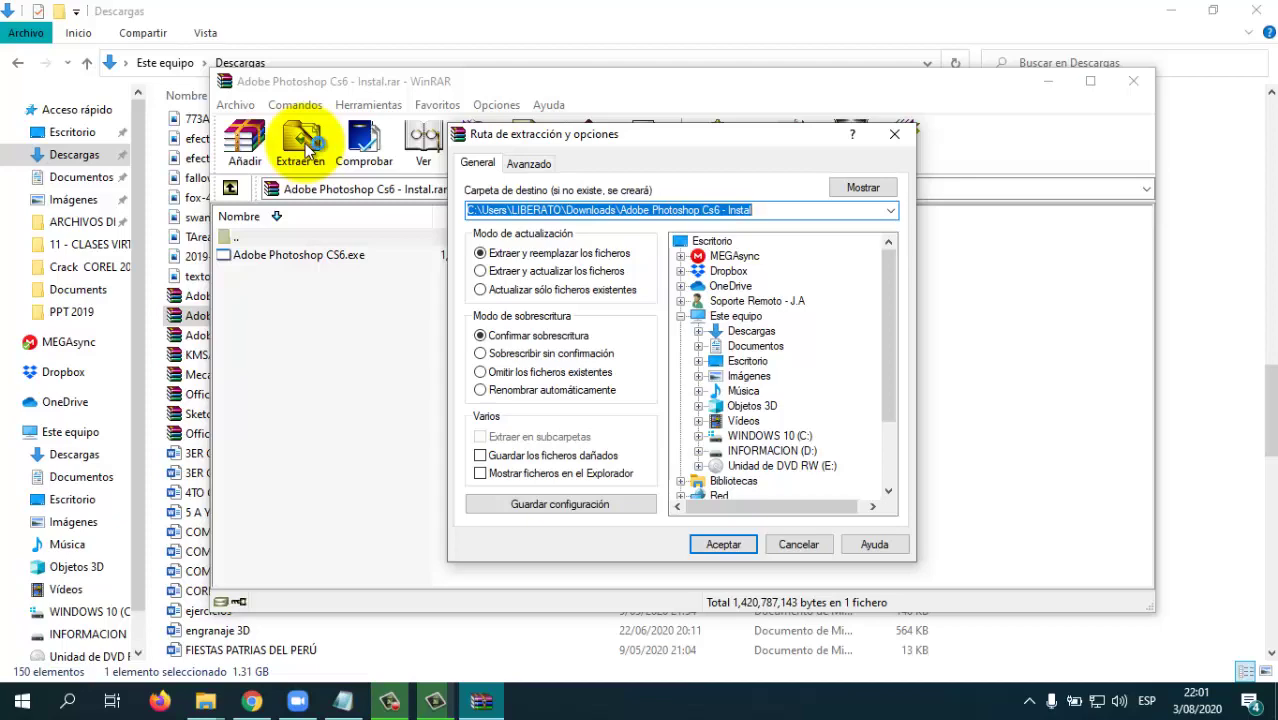
click(705, 241)
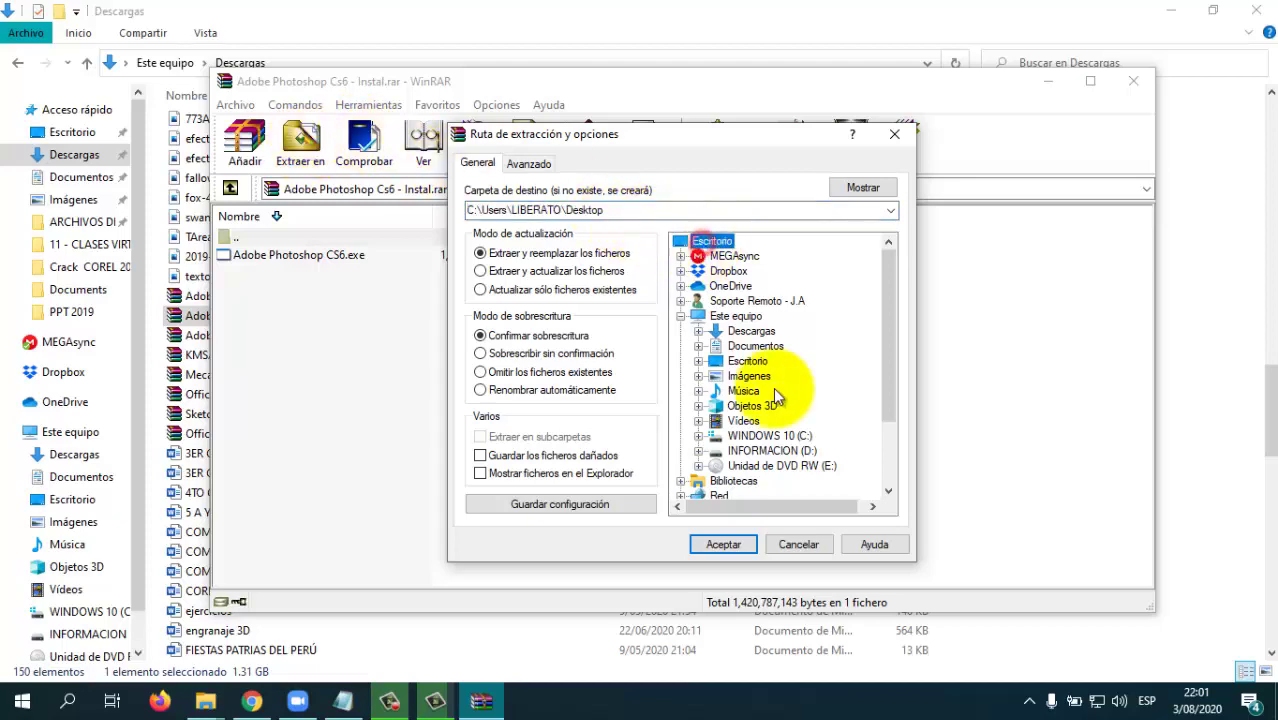
click(737, 544)
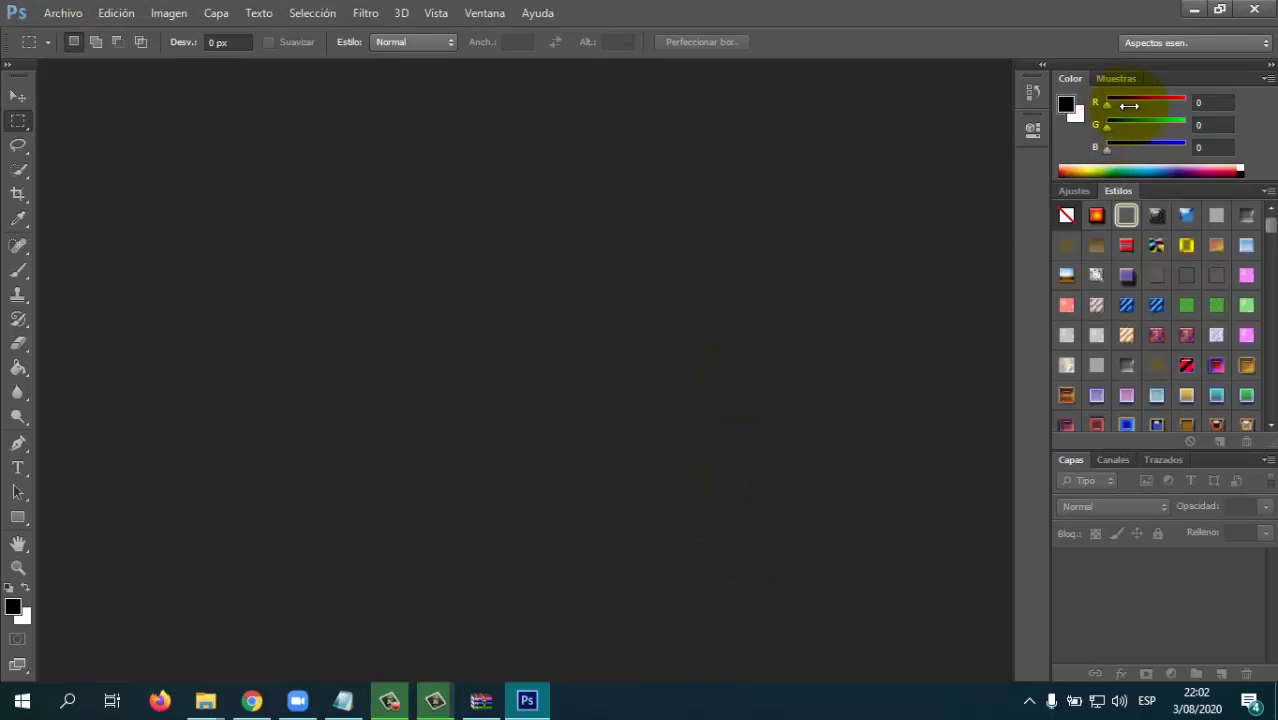
click(1254, 10)
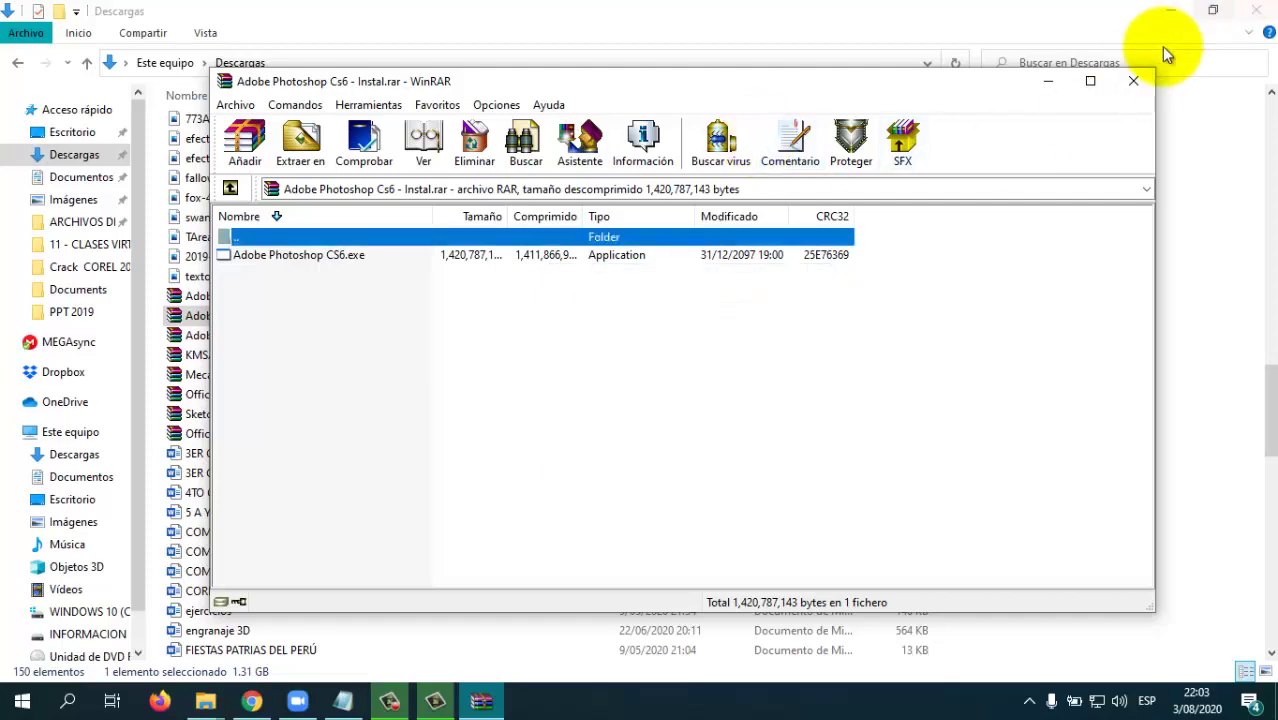
click(1135, 82)
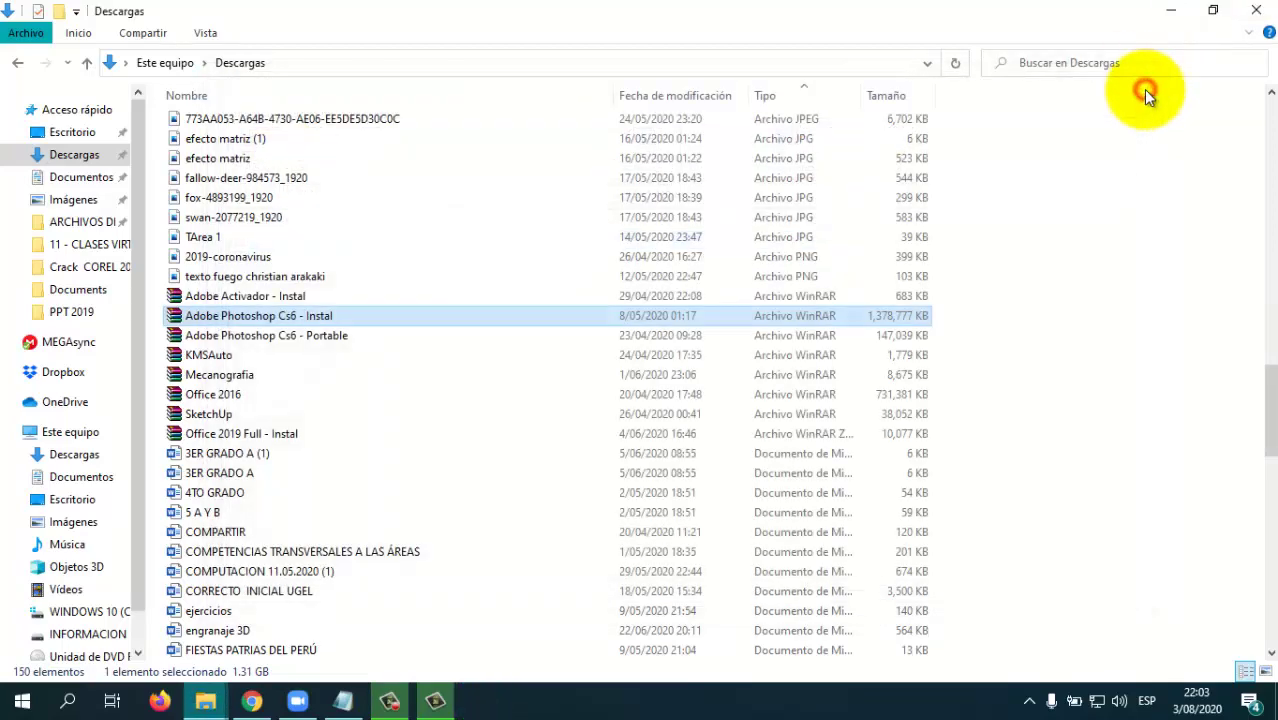
- Extract the Adobe Activador - Instal archive to the desktop, replacing all existing files, and close the archive and Descargas windows
double_click(266, 298)
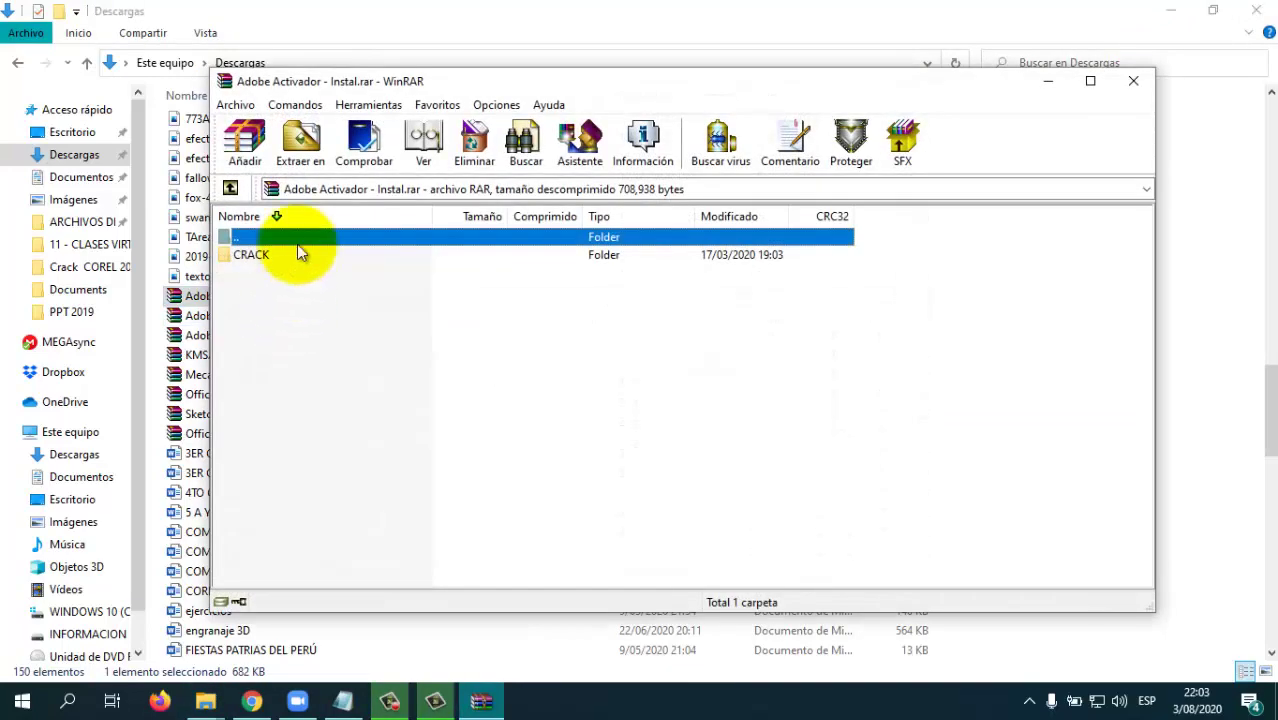
click(306, 163)
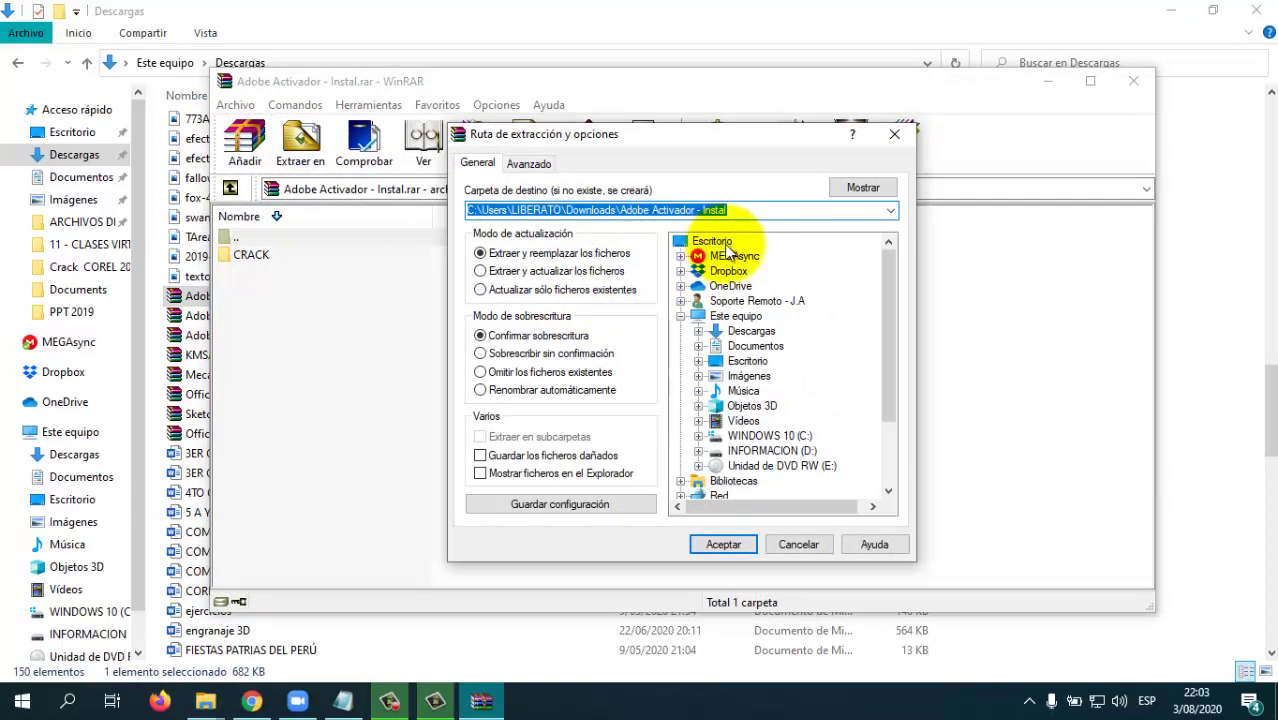
click(712, 241)
click(723, 544)
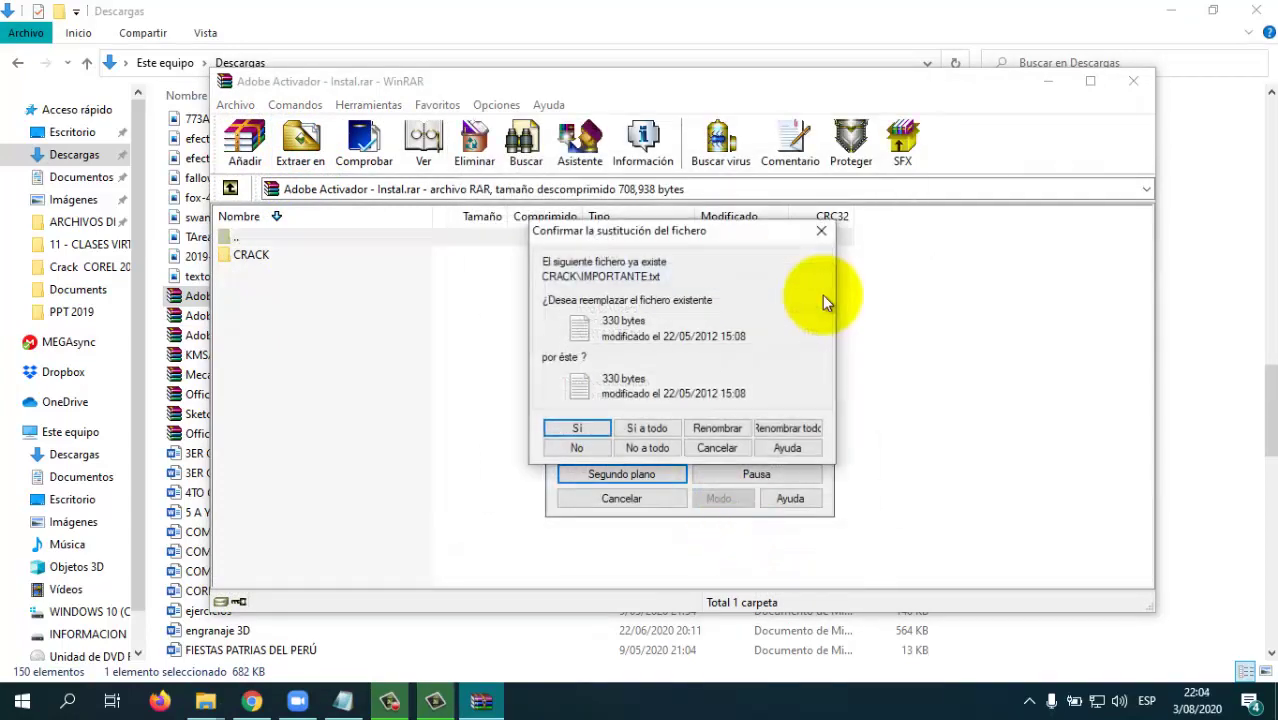
click(650, 426)
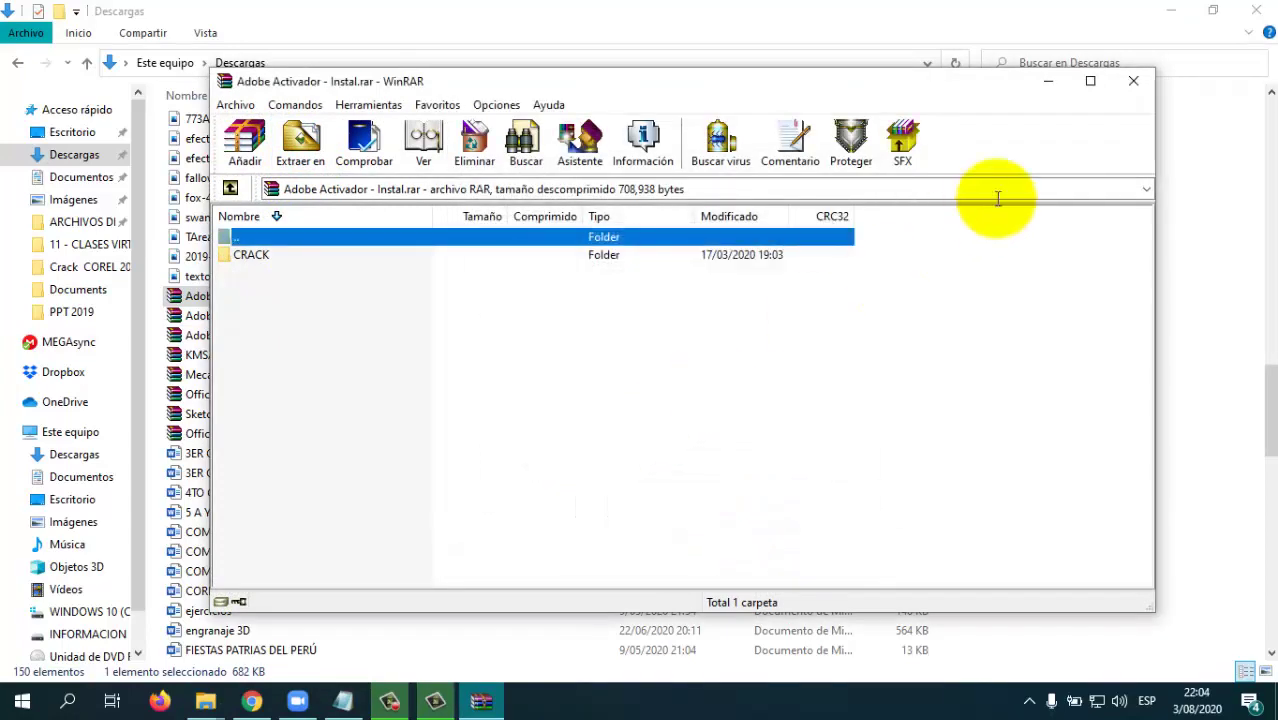
click(1136, 83)
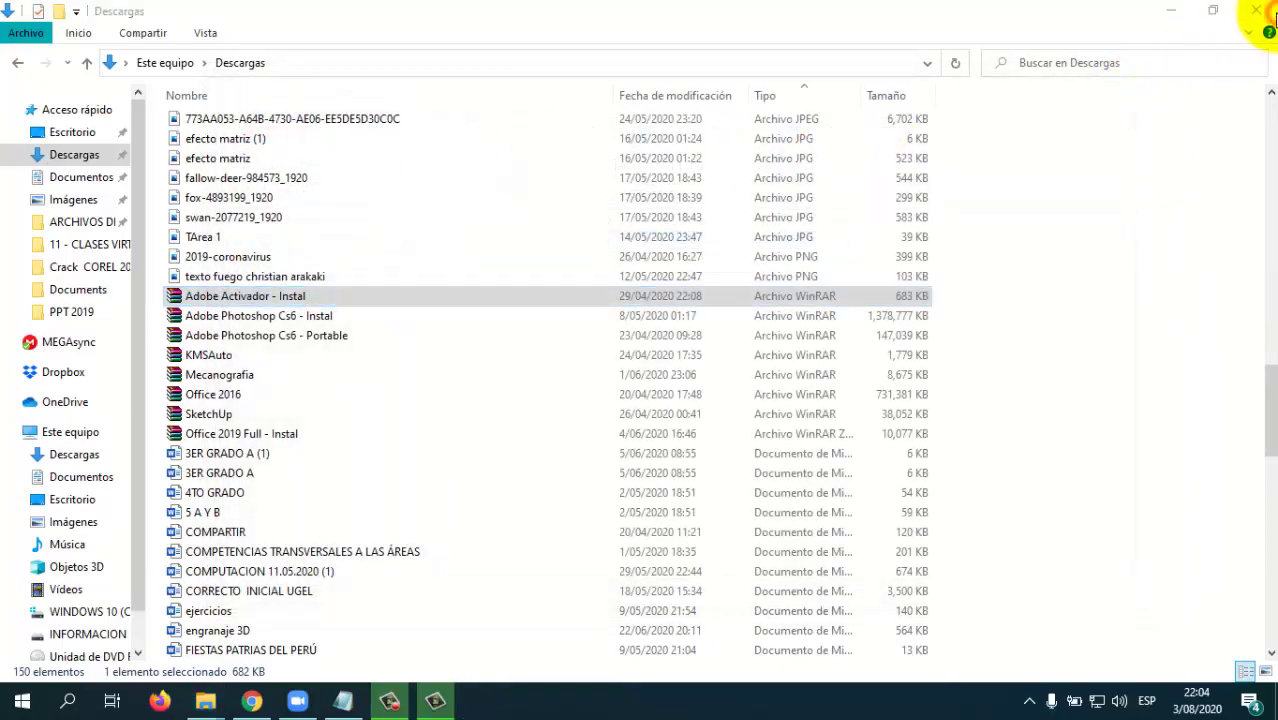
click(1263, 18)
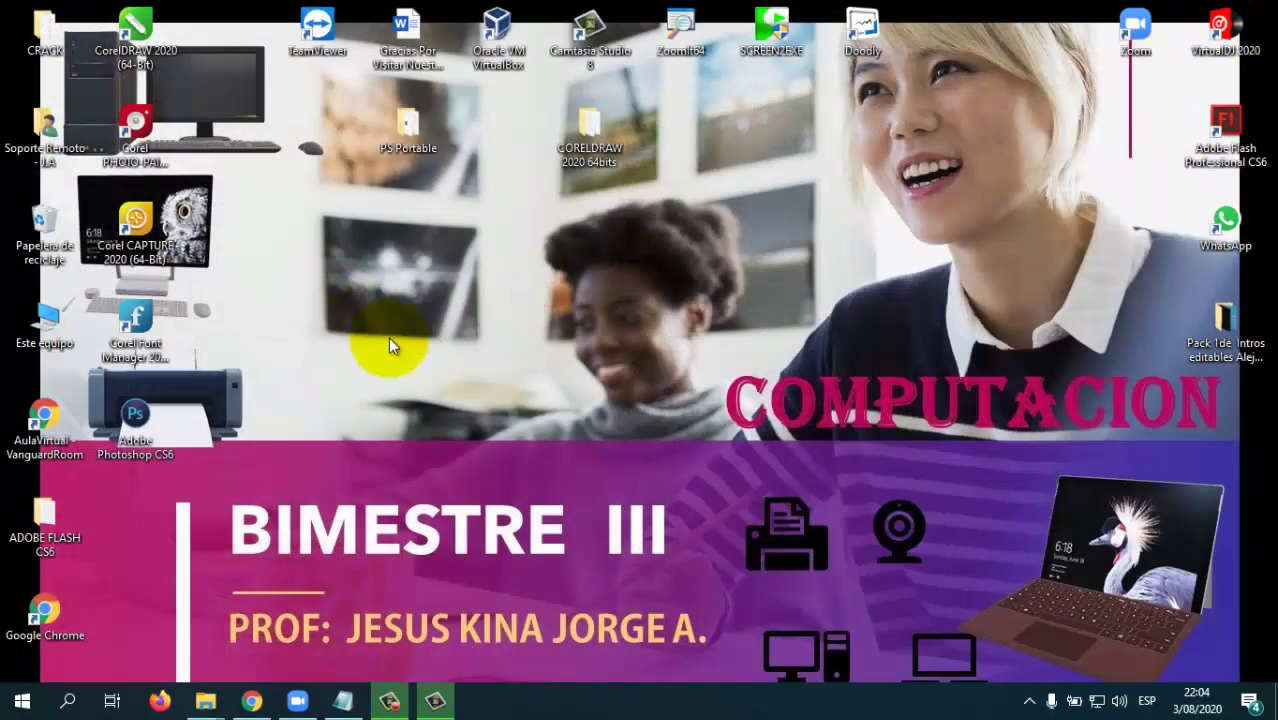
- Move the CRACK folder to a free spot below the PS Portable and CORELDRAW 2020 64bits folders on the desktop
click(62, 527)
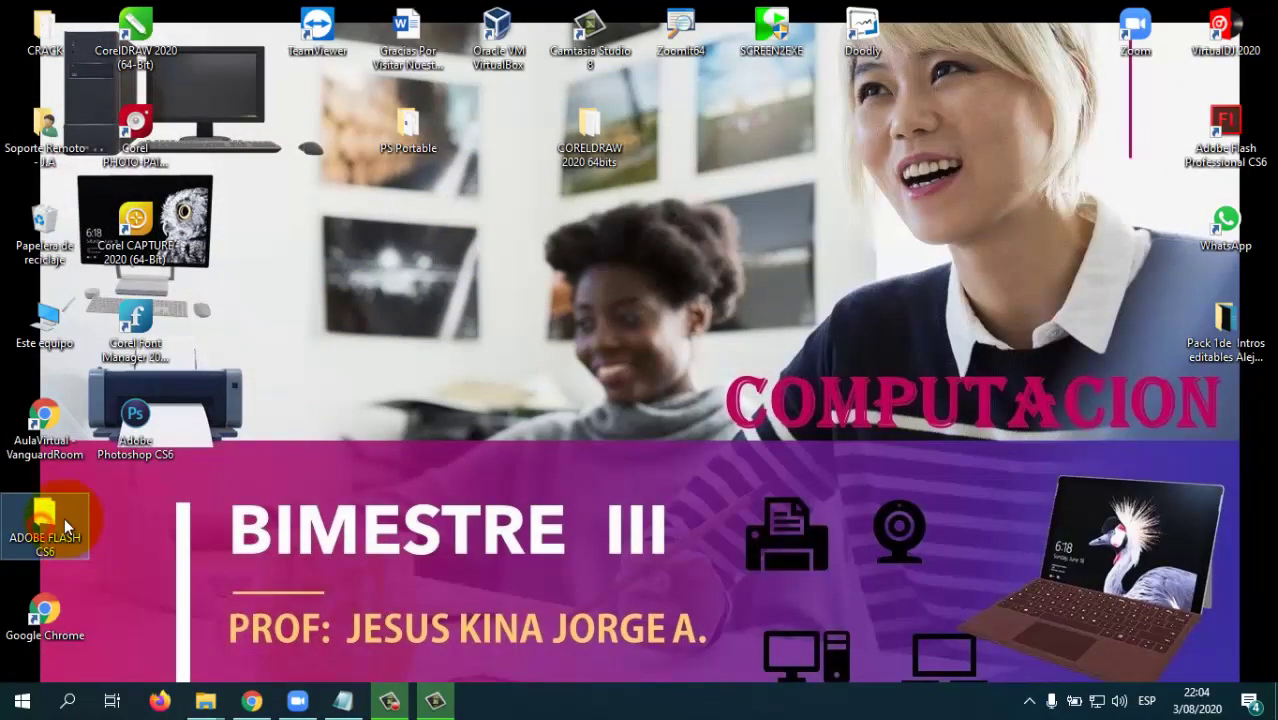
key(ctrl+x)
click(300, 286)
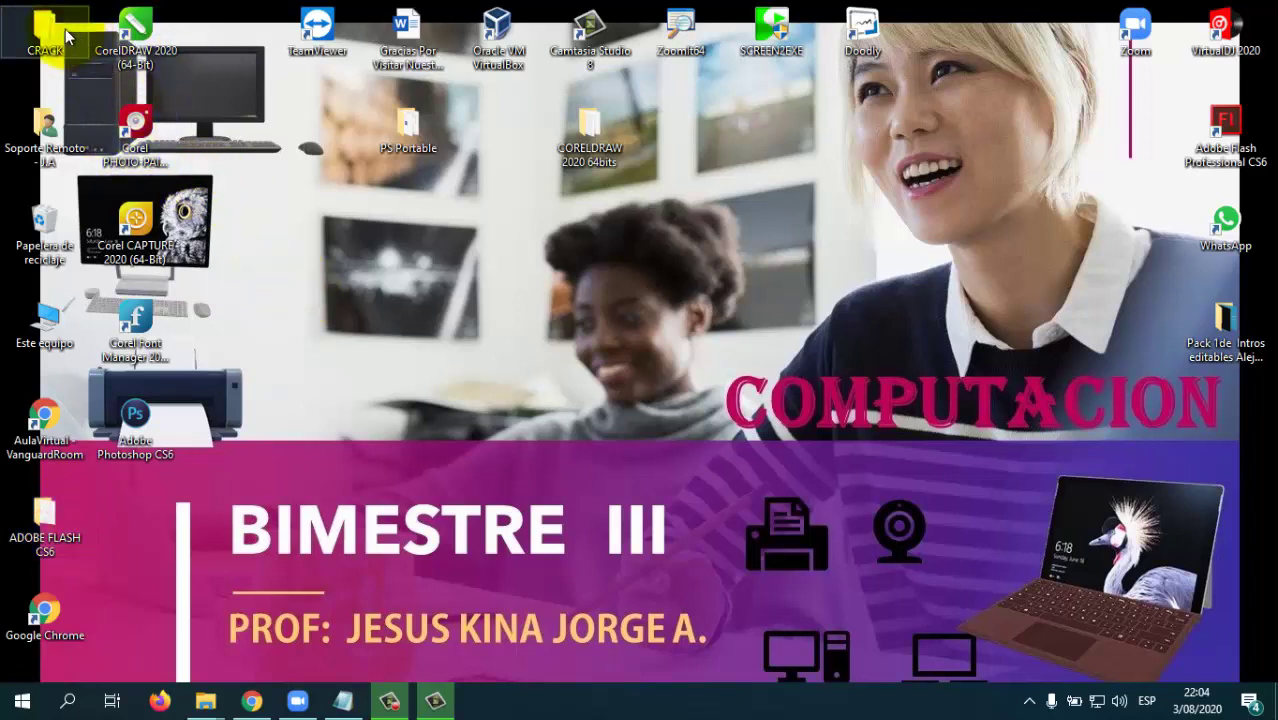
drag(66, 36, 526, 230)
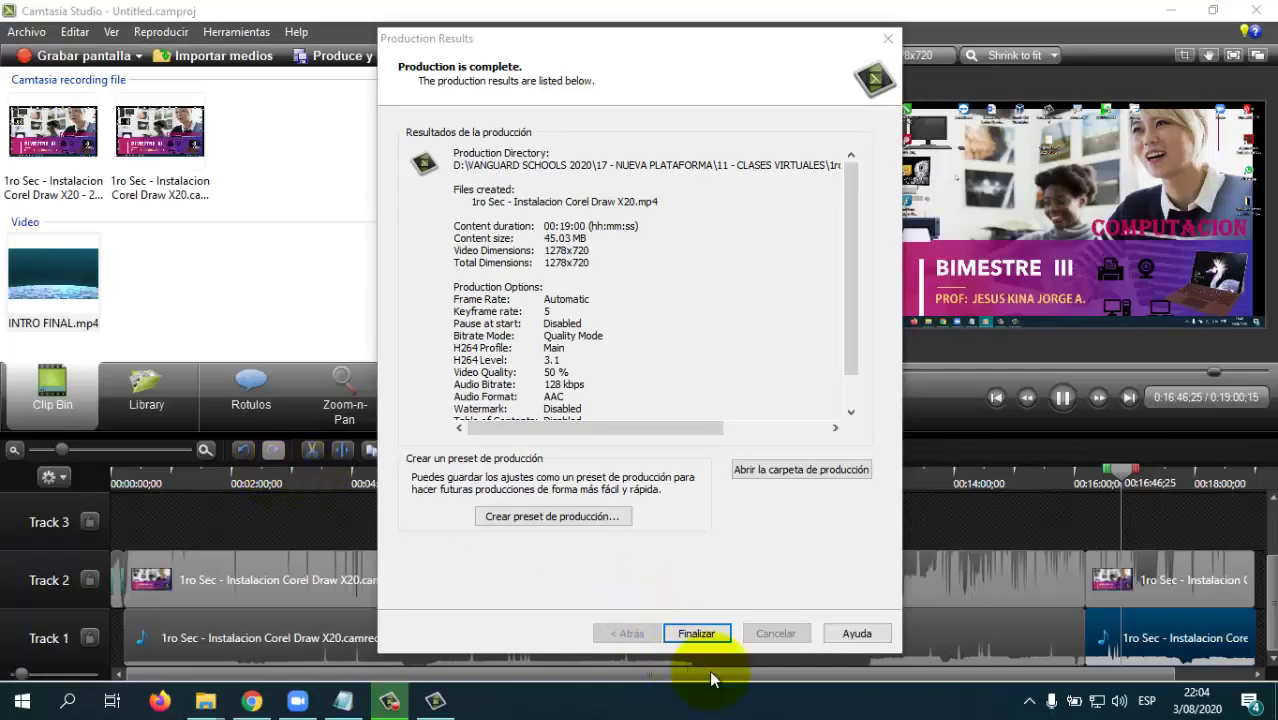
click(1274, 700)
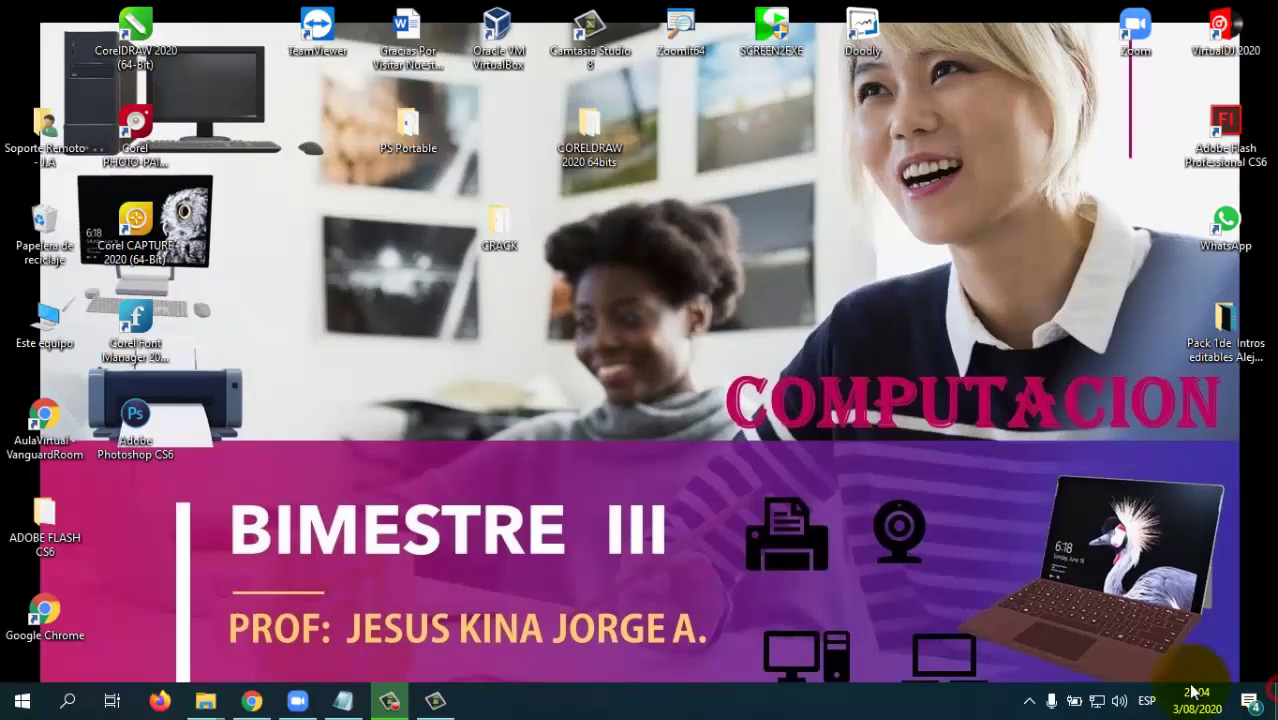
click(42, 530)
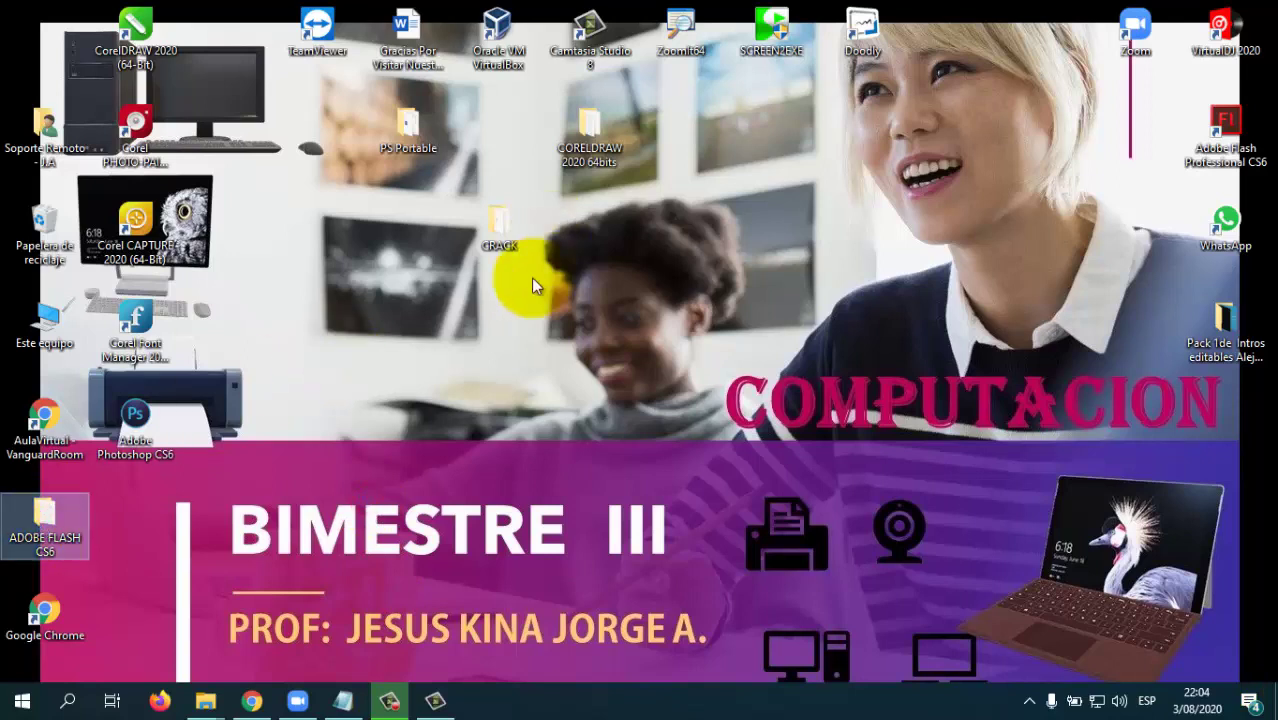
- Find the Adobe Photoshop Cs6 - Instal archive in Descargas, check which file it contains, and return to the desktop
click(204, 690)
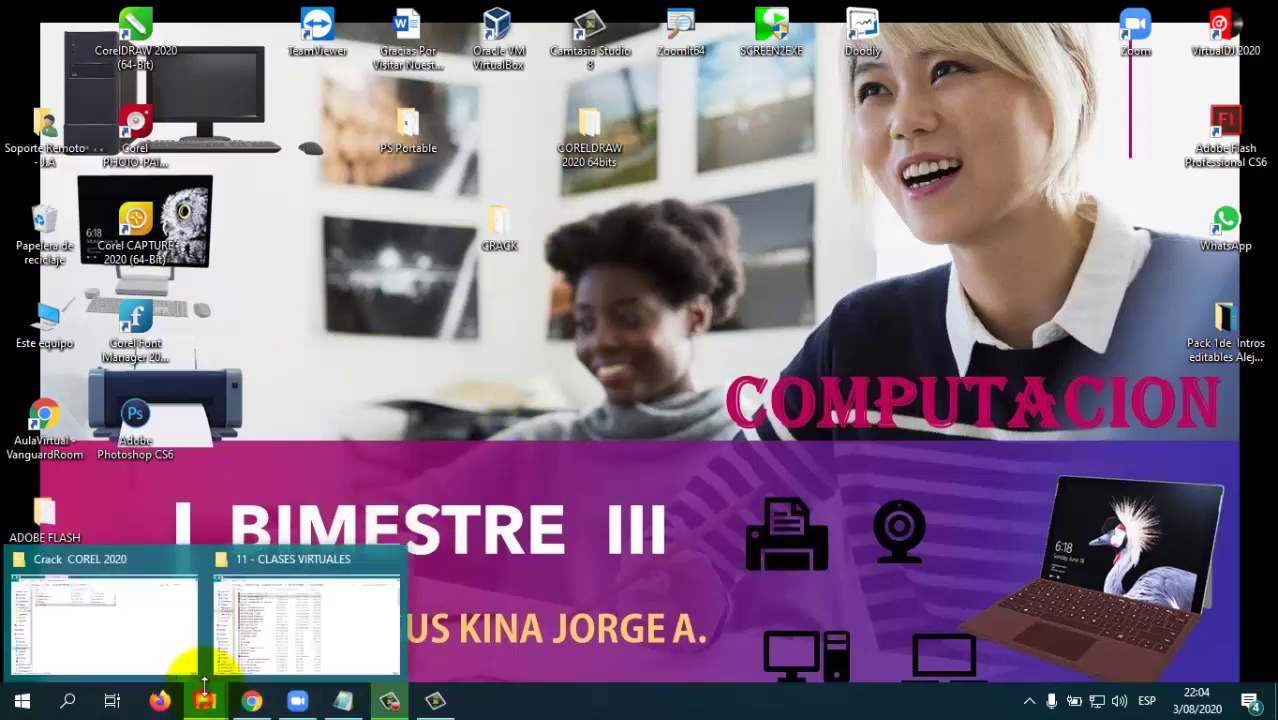
click(253, 608)
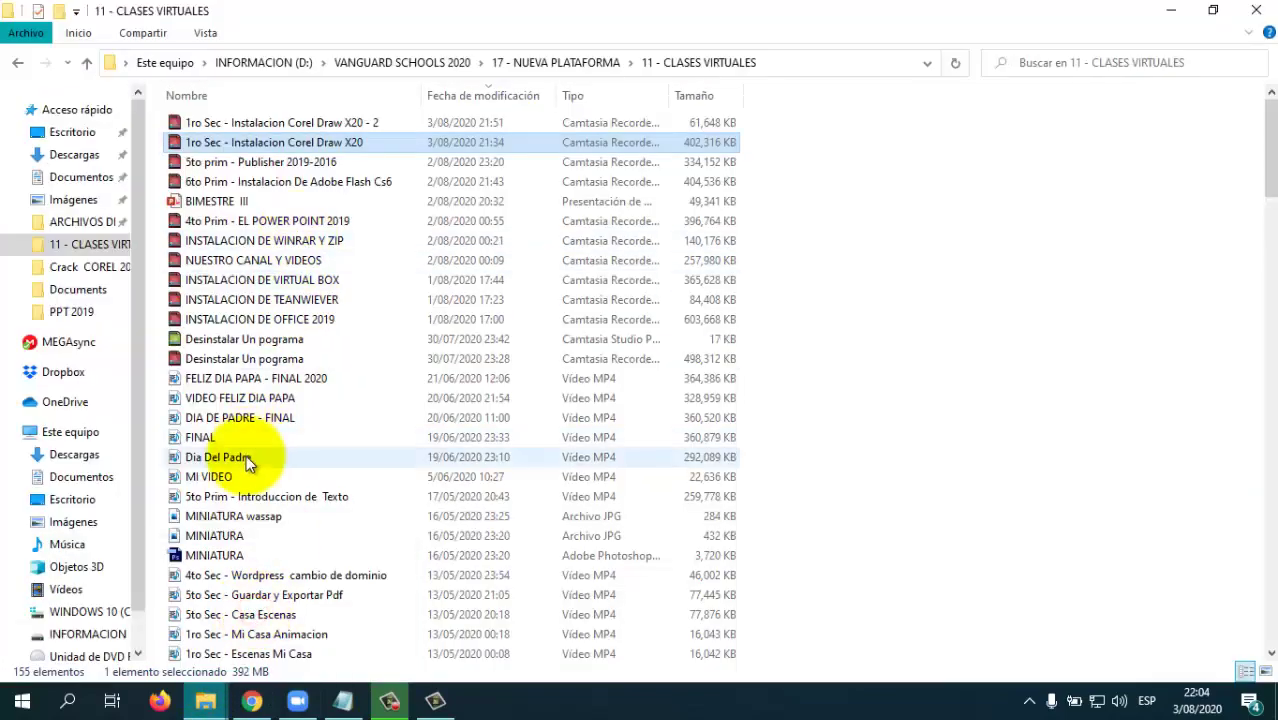
mouse_move(206, 690)
click(137, 630)
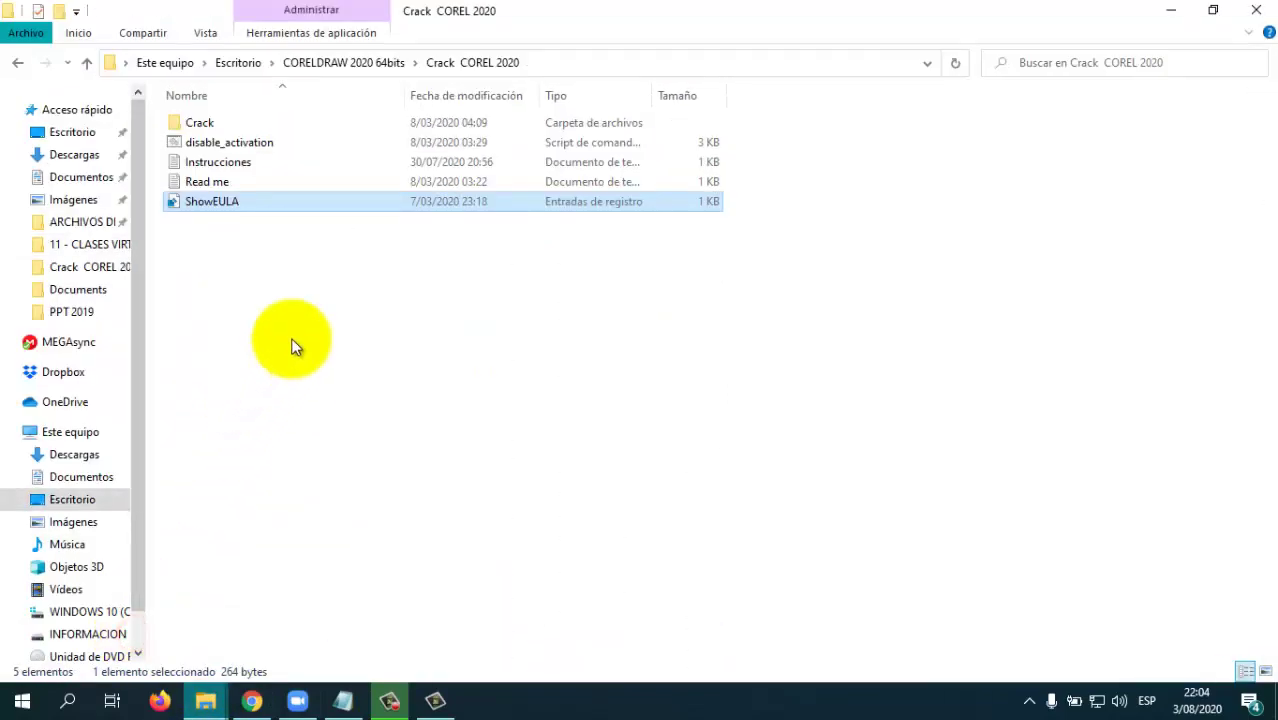
click(80, 152)
click(250, 527)
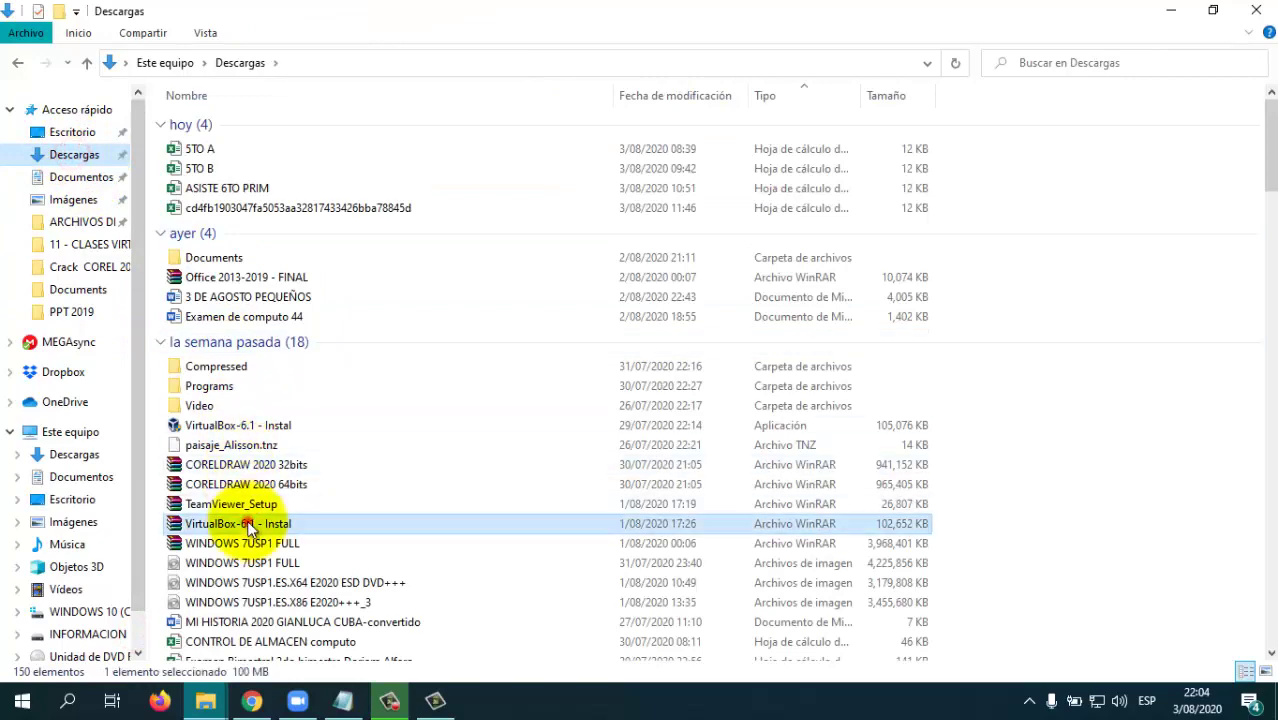
scroll(248, 530, down, 15)
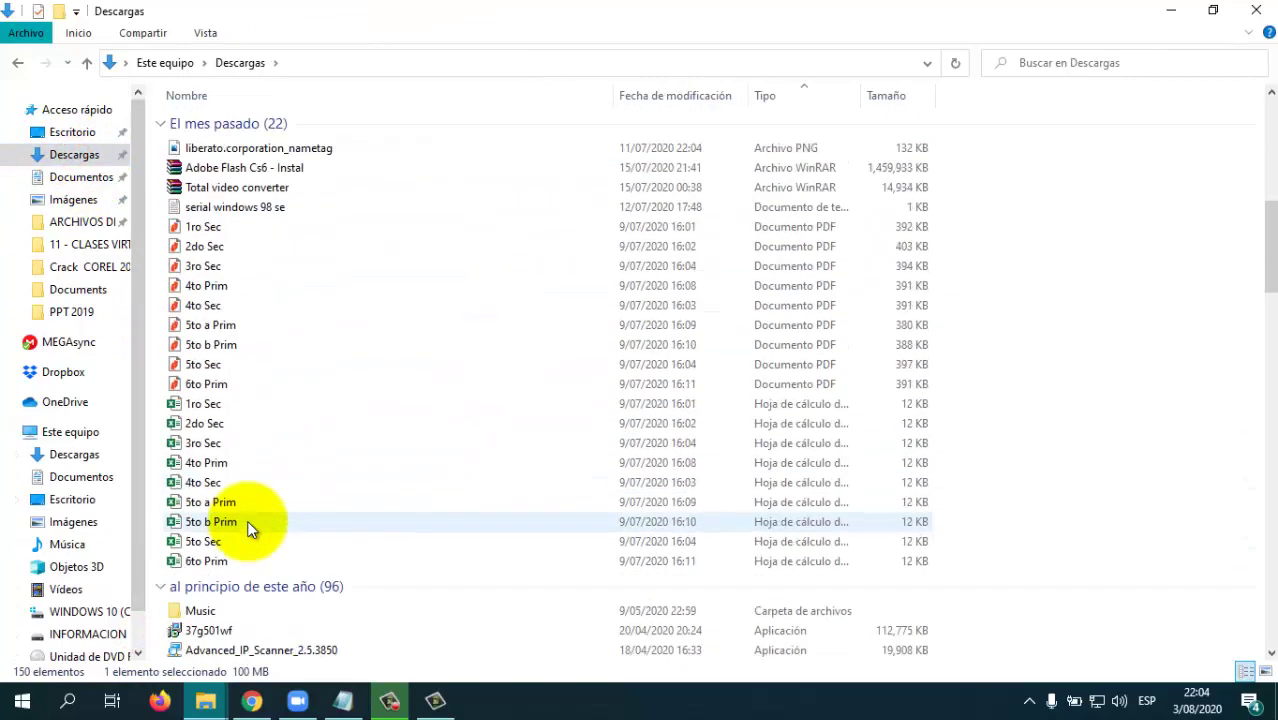
scroll(250, 530, down, 11)
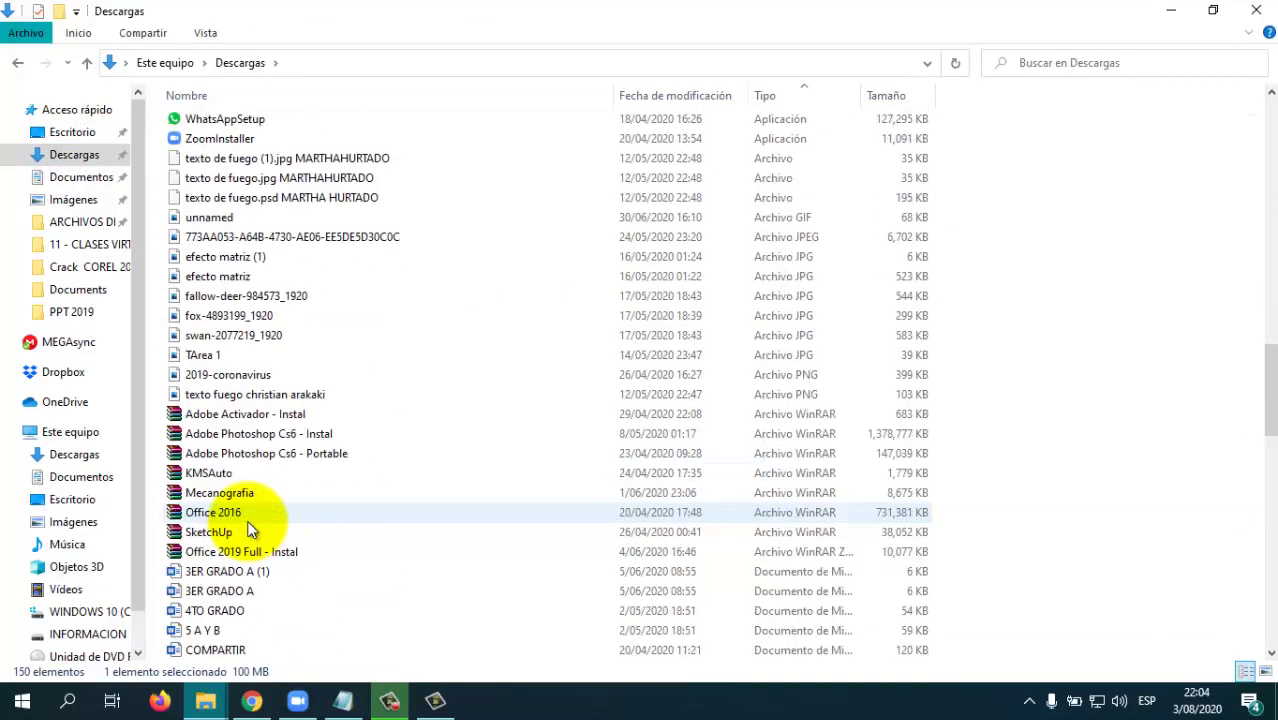
click(254, 433)
double_click(254, 433)
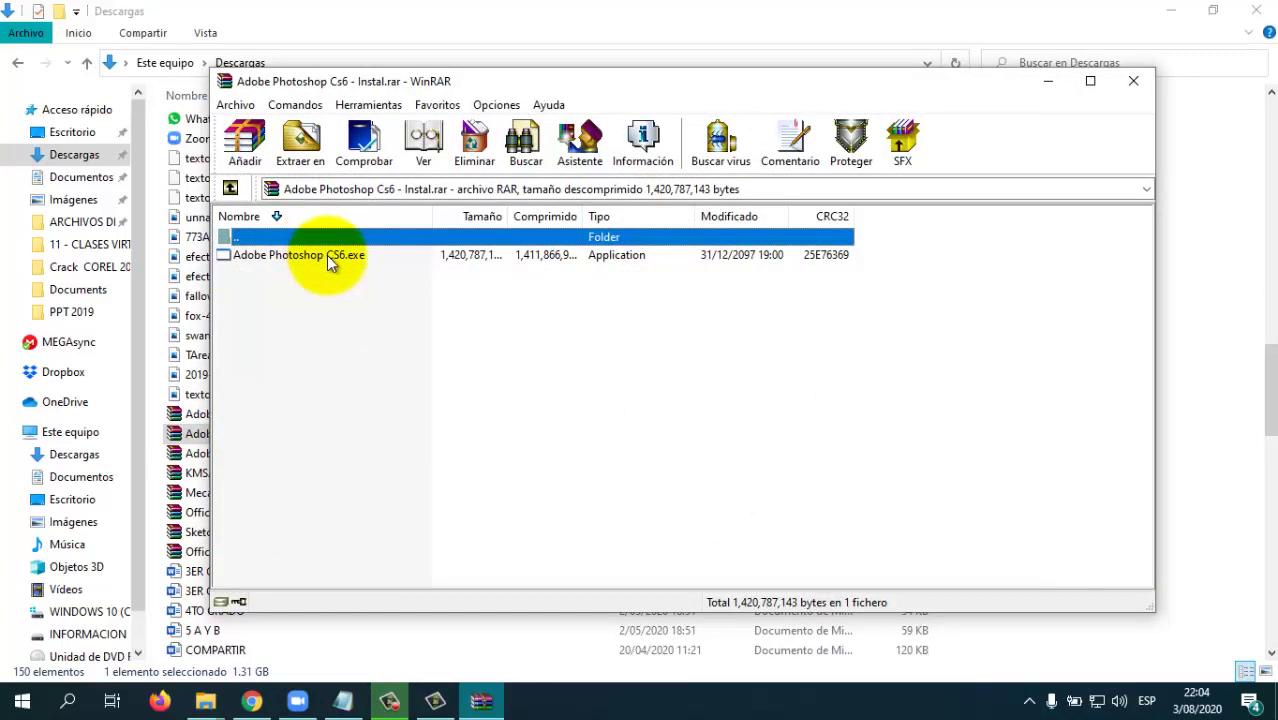
click(1047, 81)
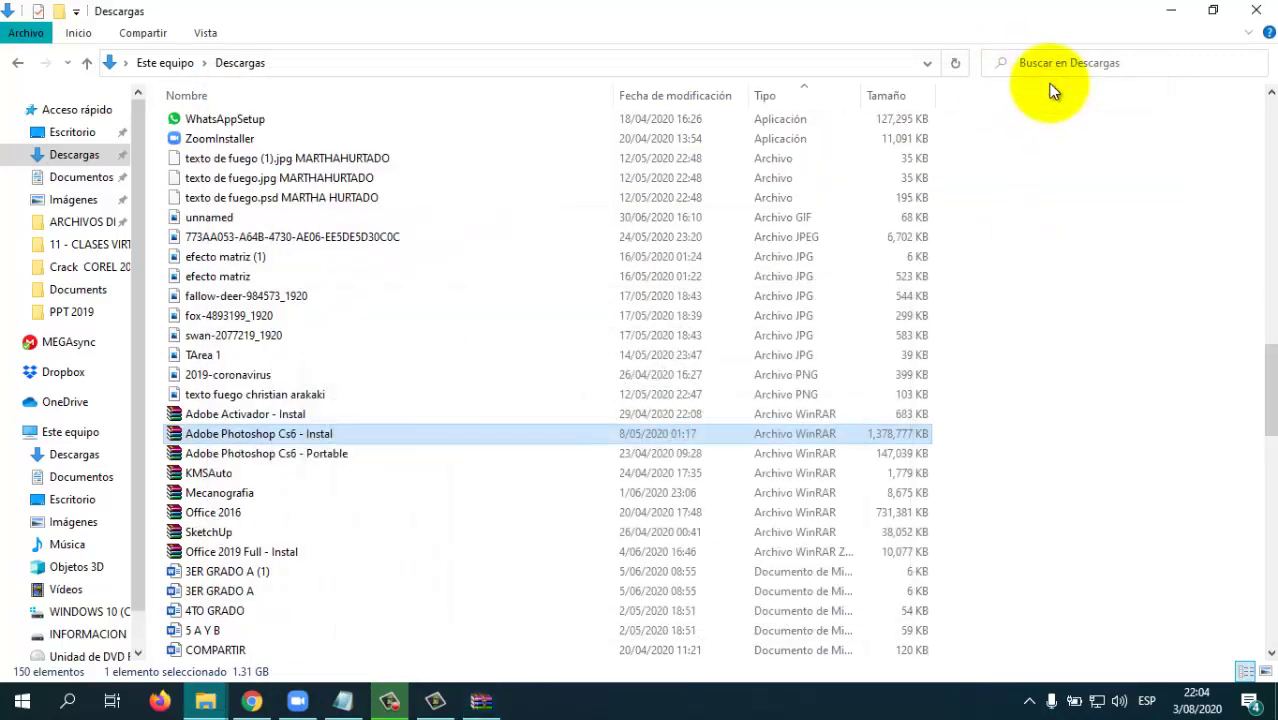
key(super+d)
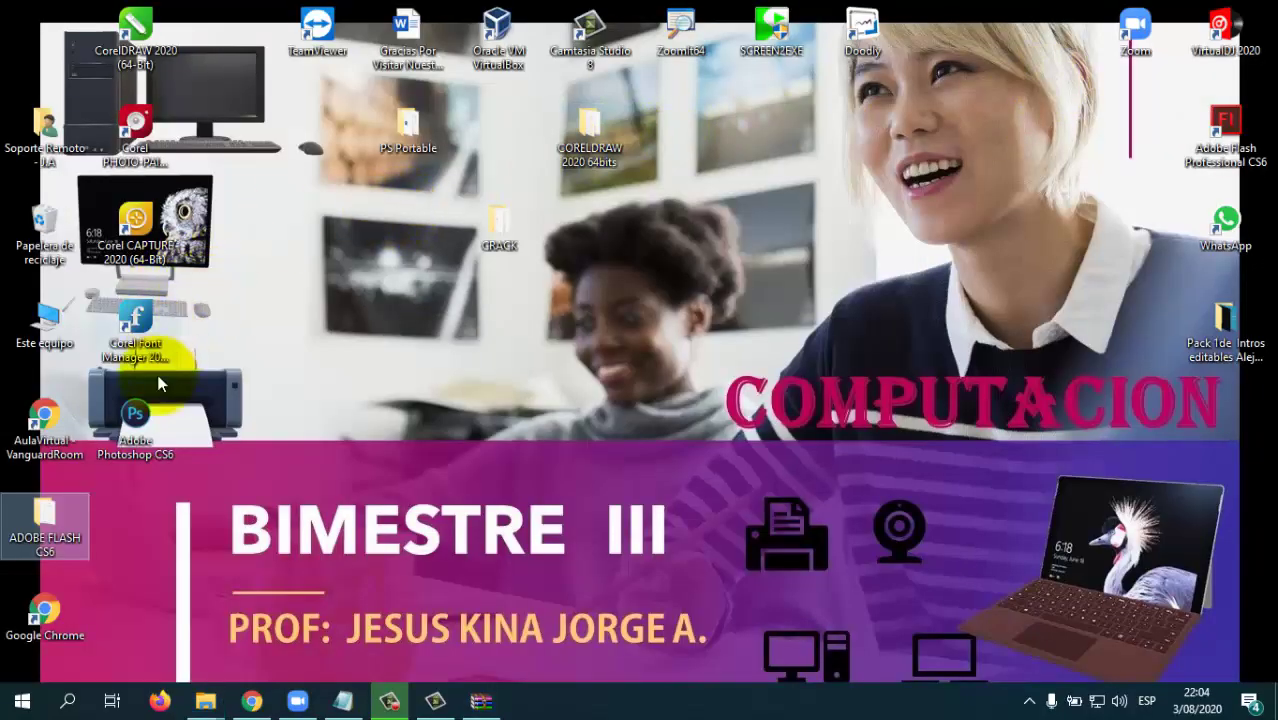
- Move the Adobe Photoshop CS6 extractor to a free spot near the CRACK folder and run it to extract its files to the desktop
click(145, 422)
drag(153, 417, 334, 247)
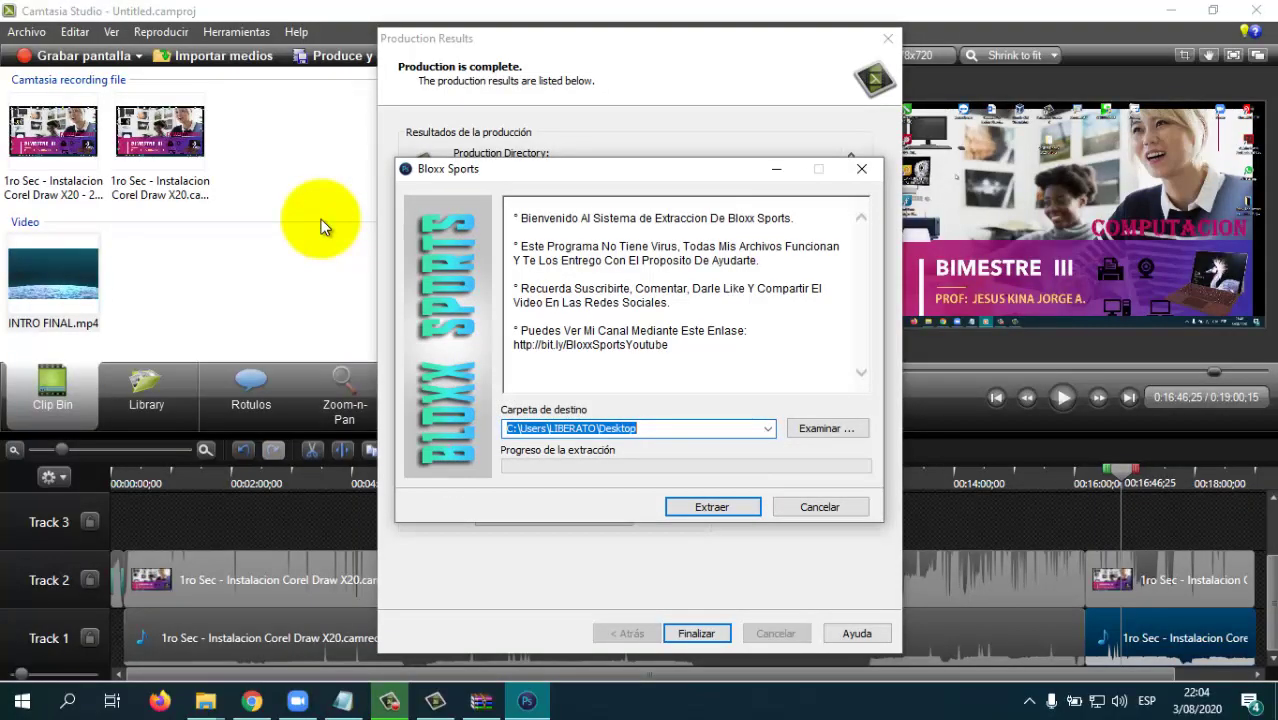
click(697, 633)
click(1171, 12)
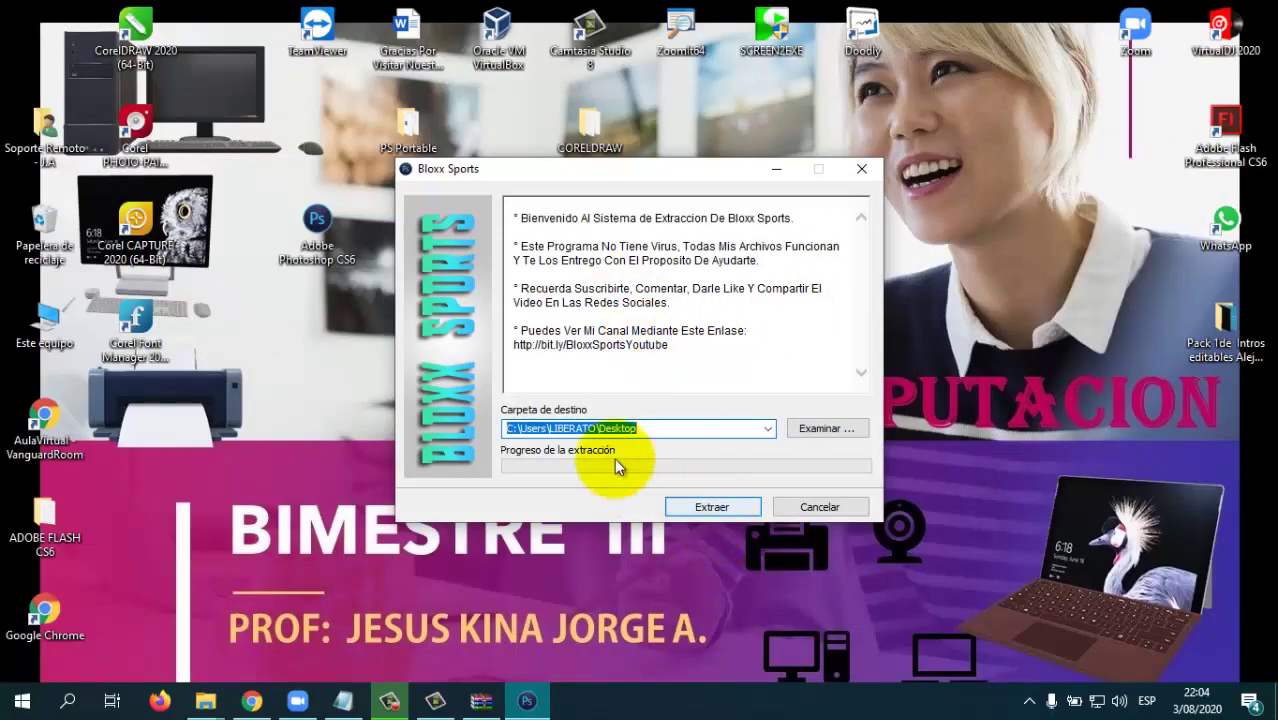
click(728, 509)
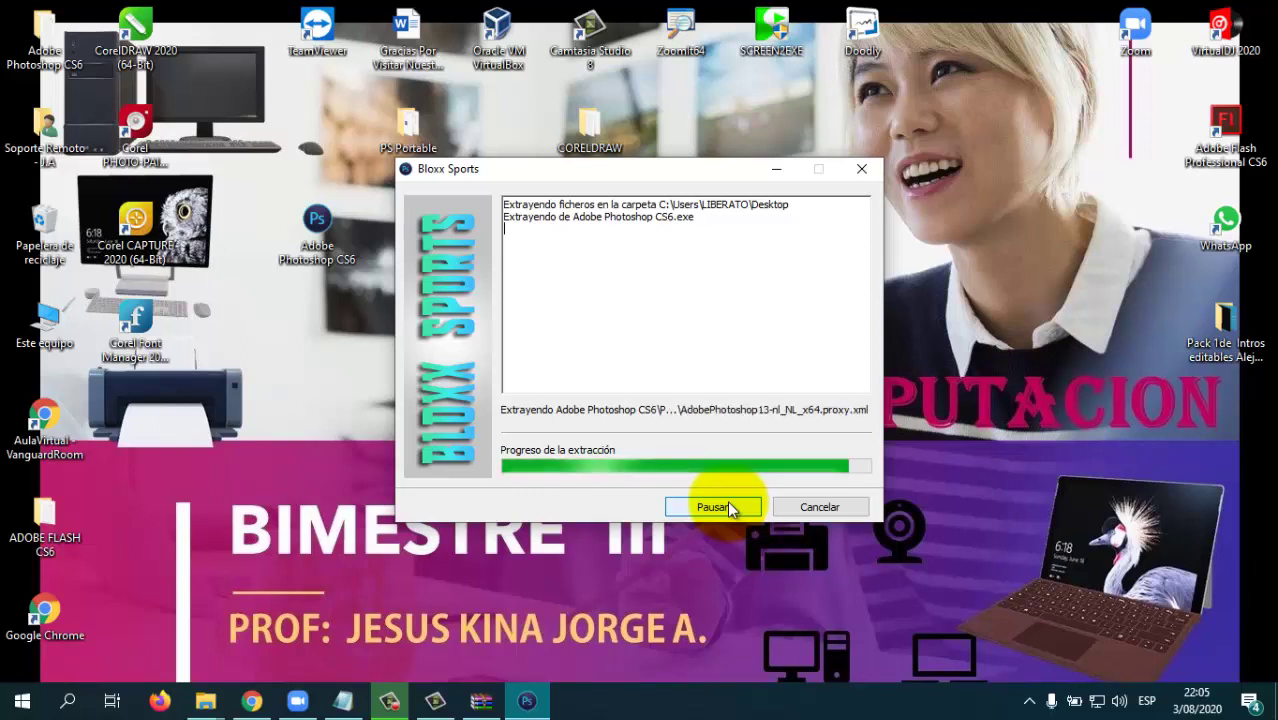
click(391, 702)
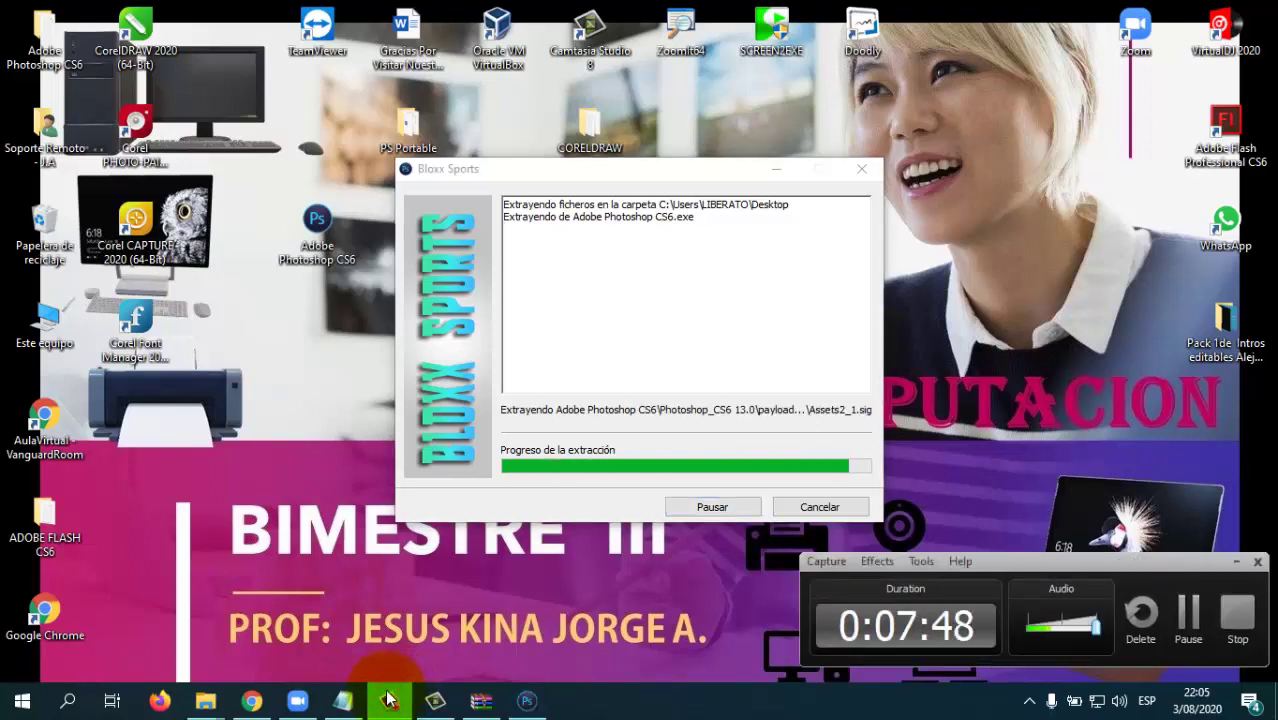
click(391, 702)
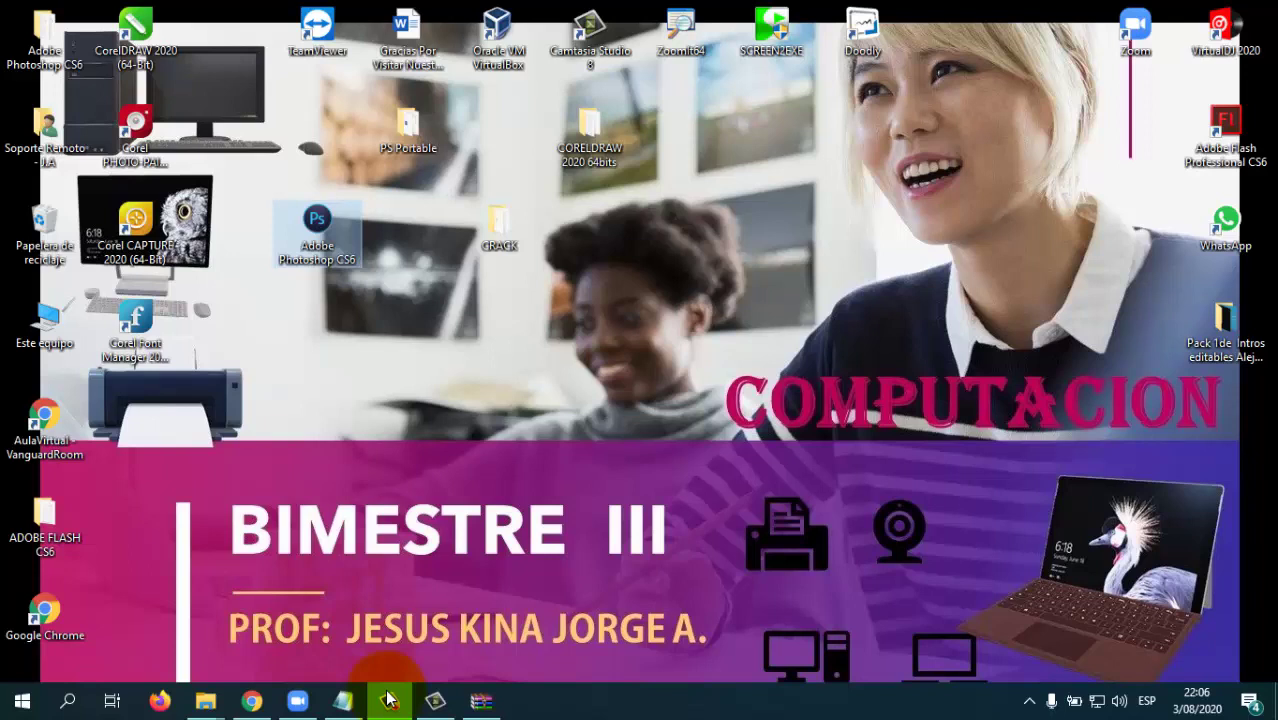
click(389, 699)
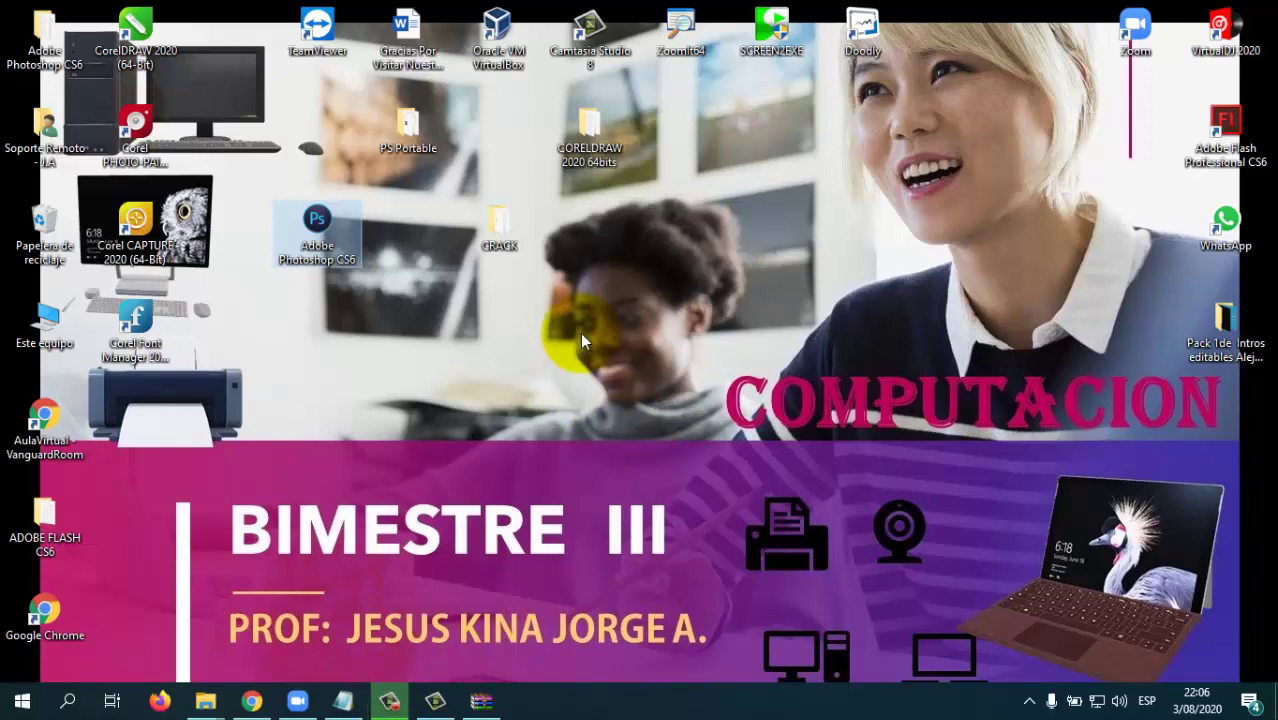
click(499, 235)
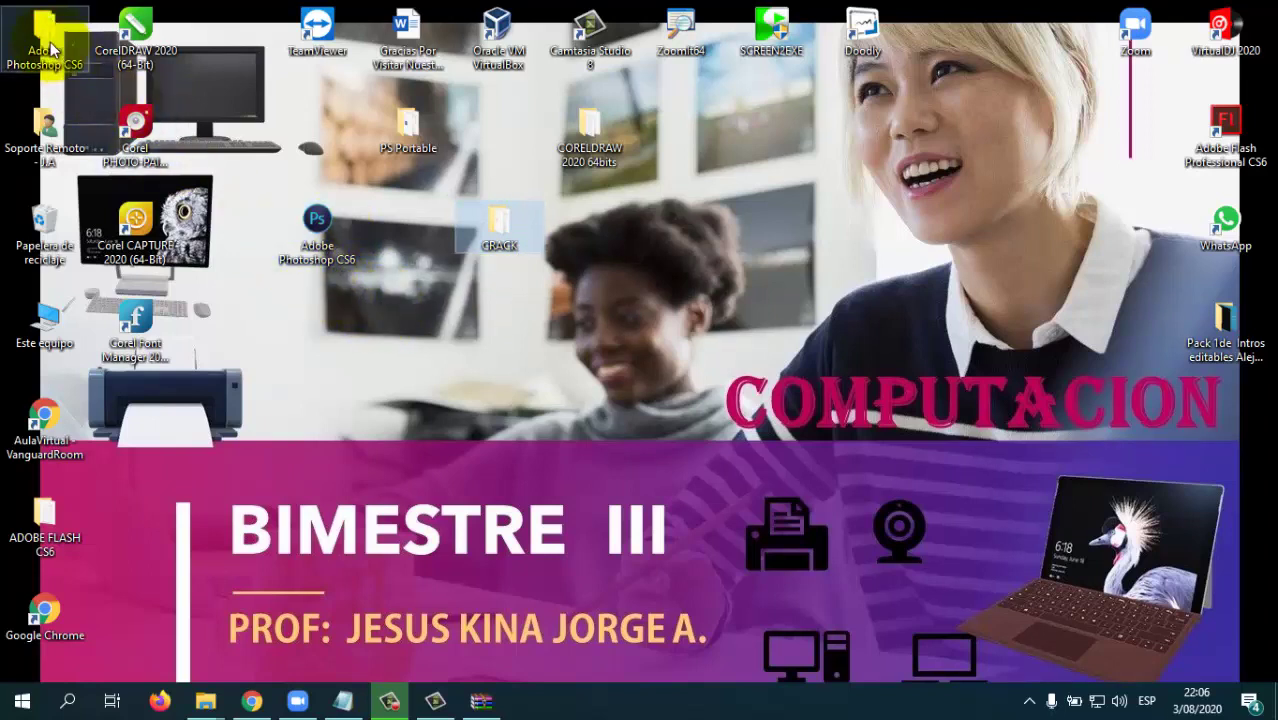
- Move the extracted Adobe Photoshop CS6 folder to a free spot below the CRACK folder on the desktop and open it
drag(44, 36, 481, 353)
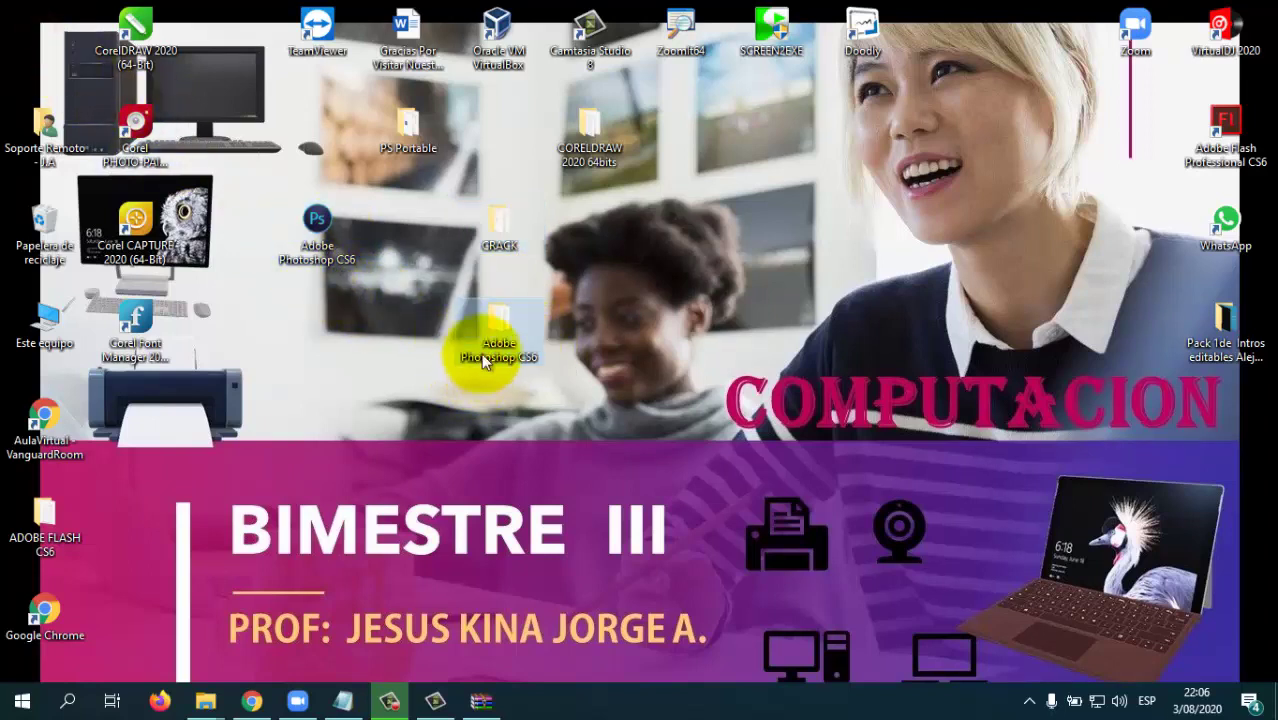
double_click(493, 332)
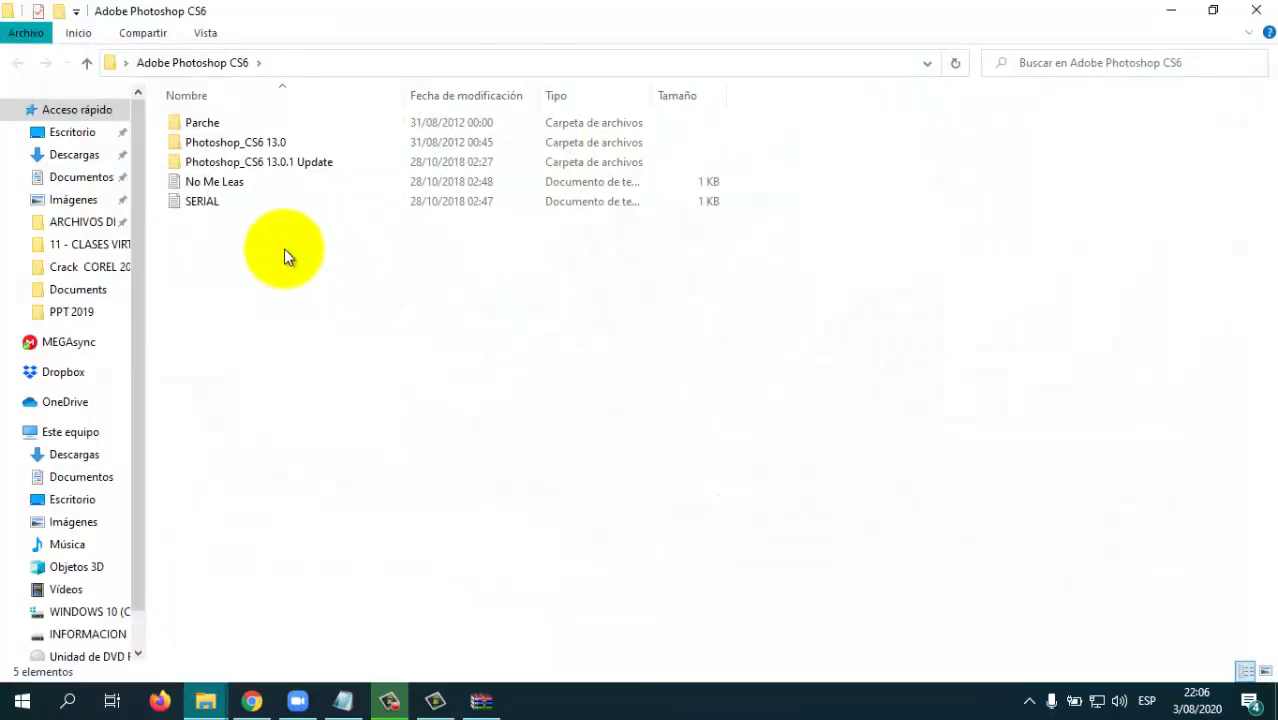
- Check the contents of the Photoshop_CS6 13.0.1 Update and Photoshop_CS6 13.0 folders, and return to the Adobe Photoshop CS6 folder
click(258, 148)
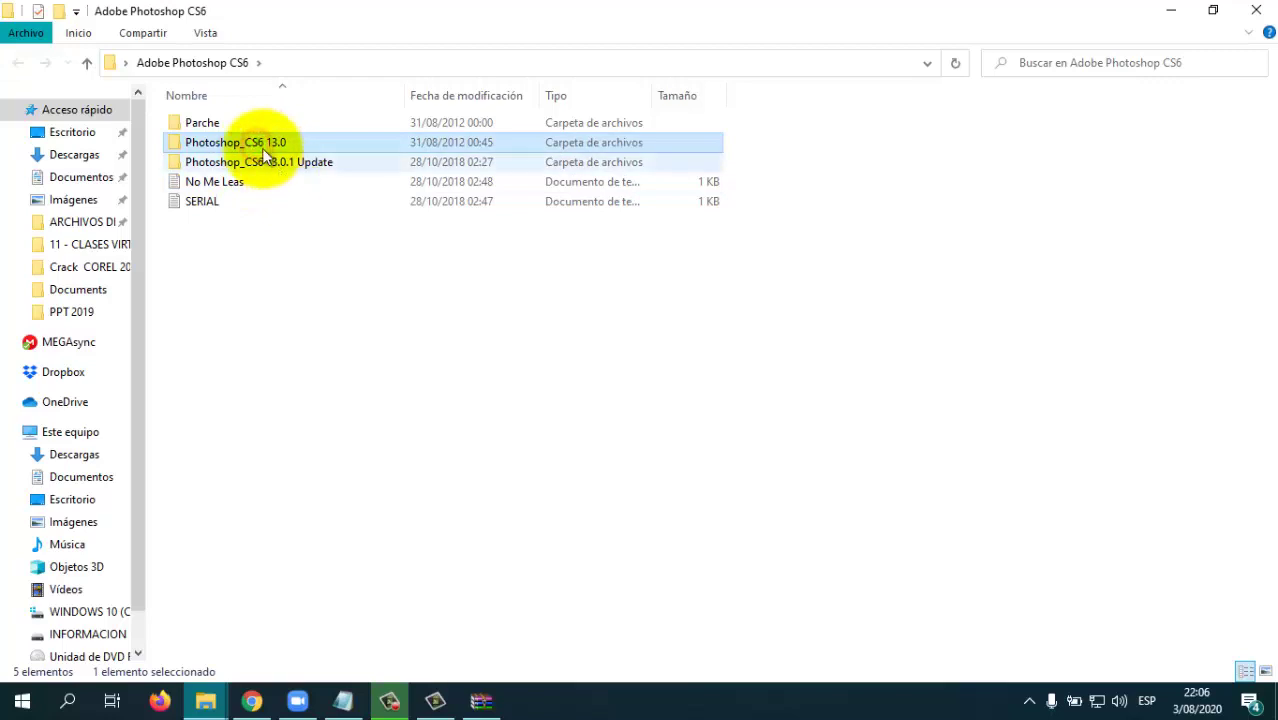
click(276, 167)
double_click(276, 167)
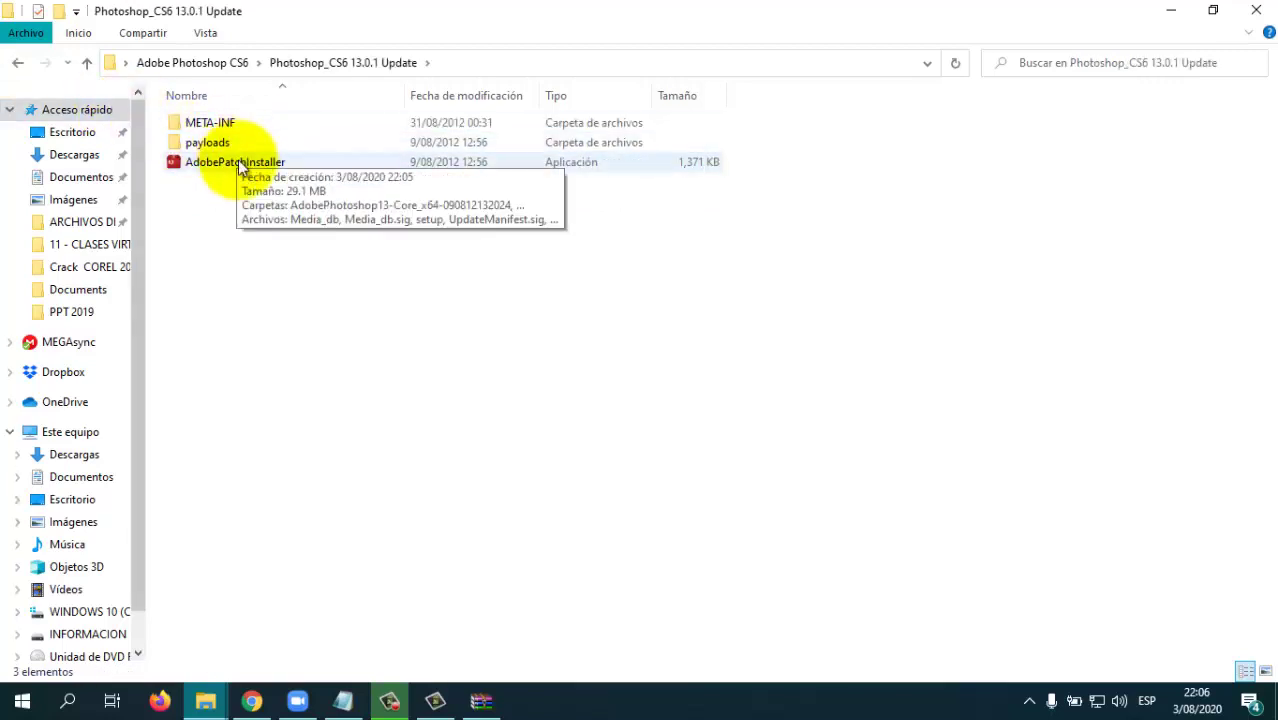
click(84, 65)
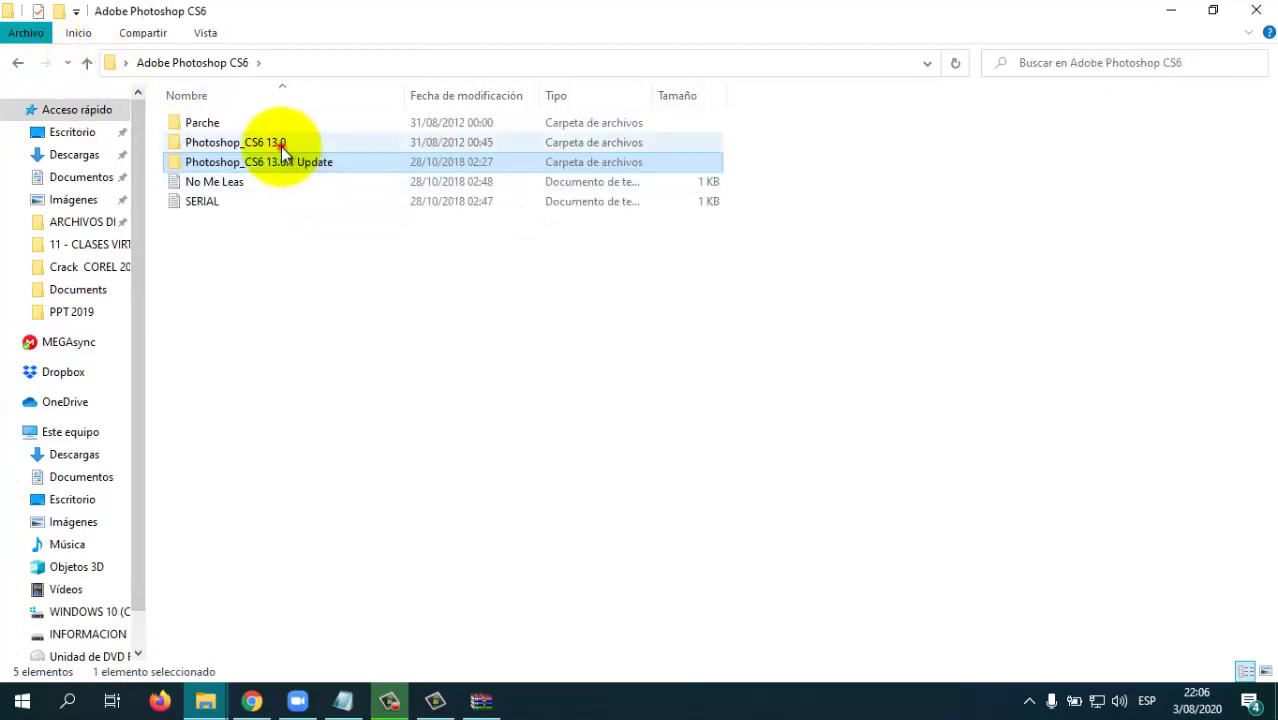
double_click(281, 144)
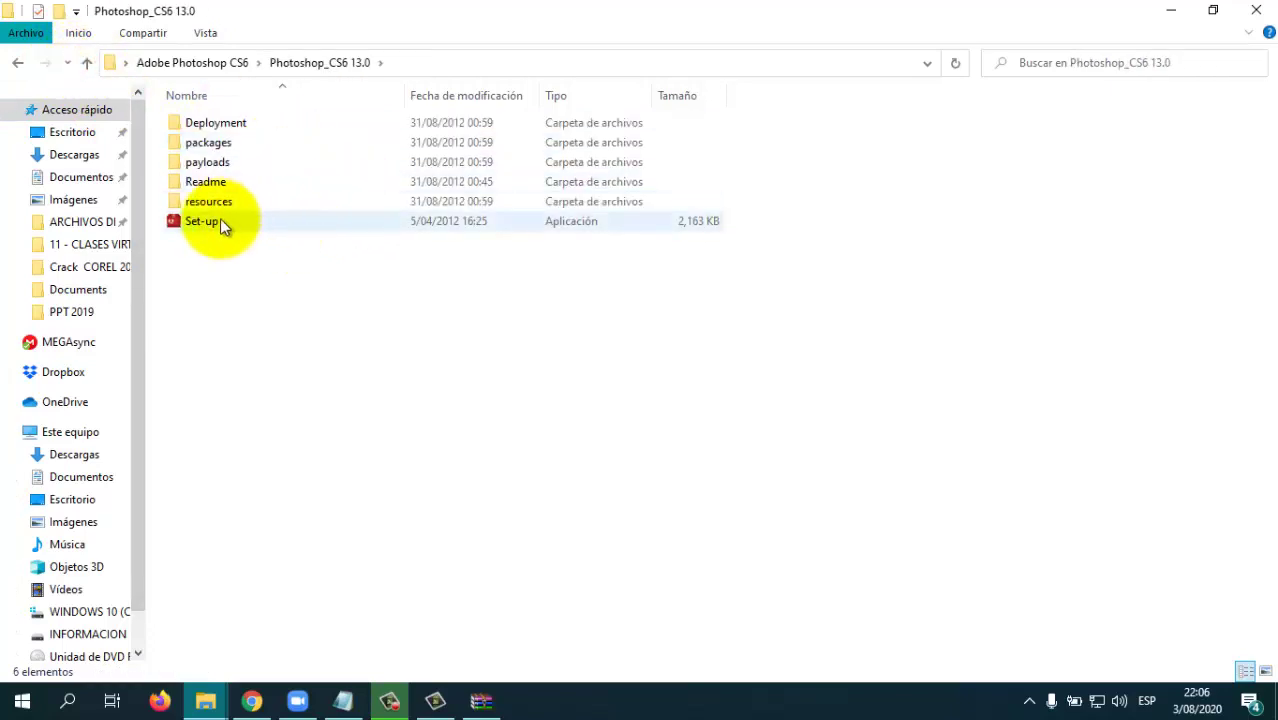
click(84, 65)
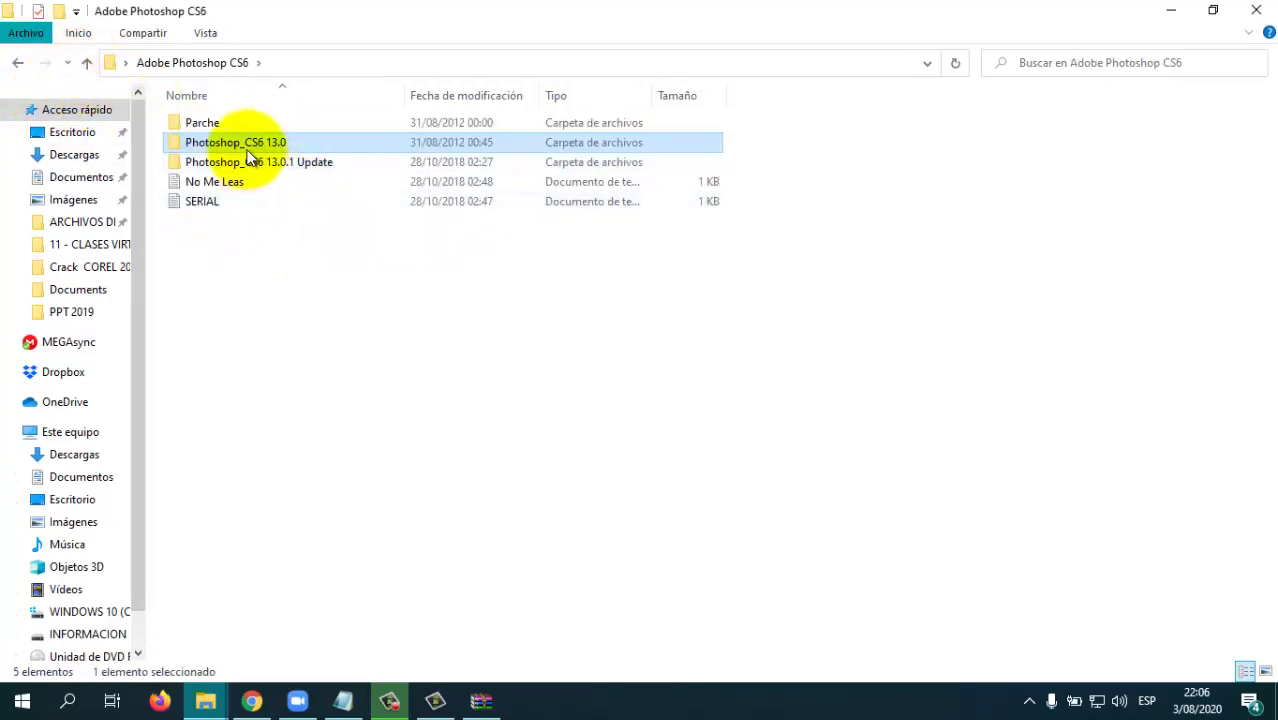
- Open the SERIAL text file, copy the serial number from it, and minimize the file's window
click(224, 200)
double_click(224, 200)
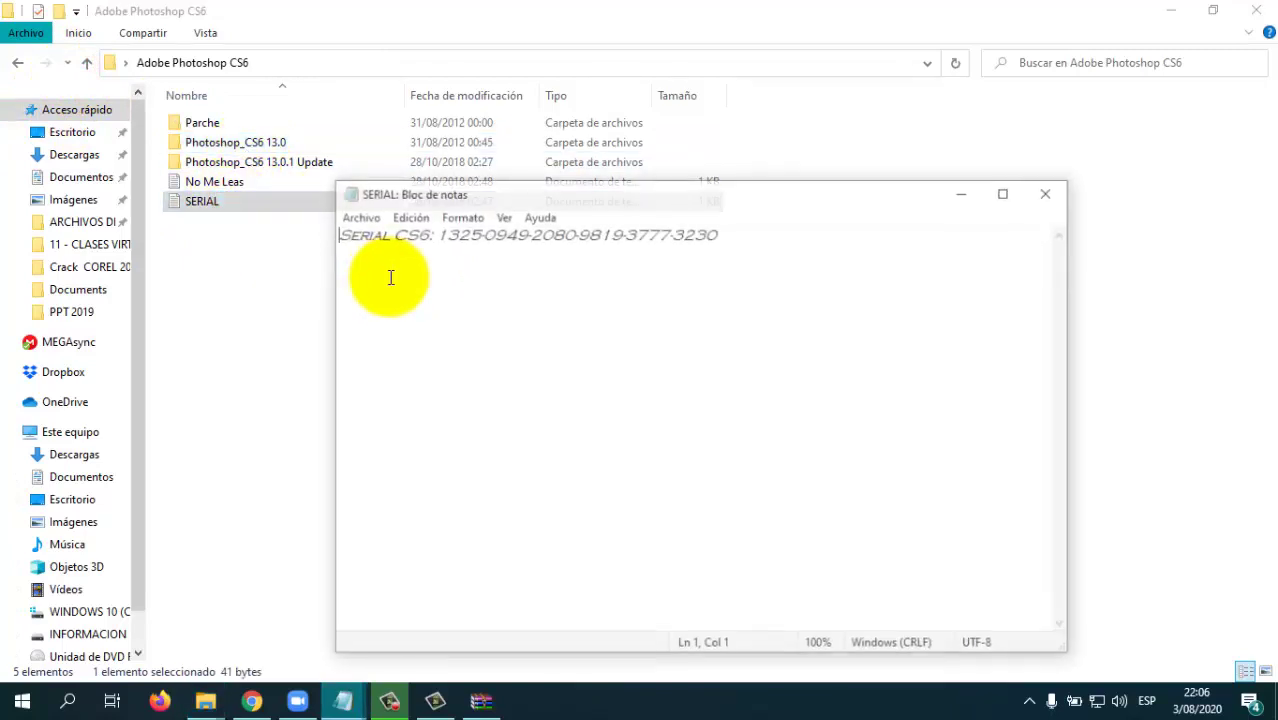
drag(740, 236, 441, 236)
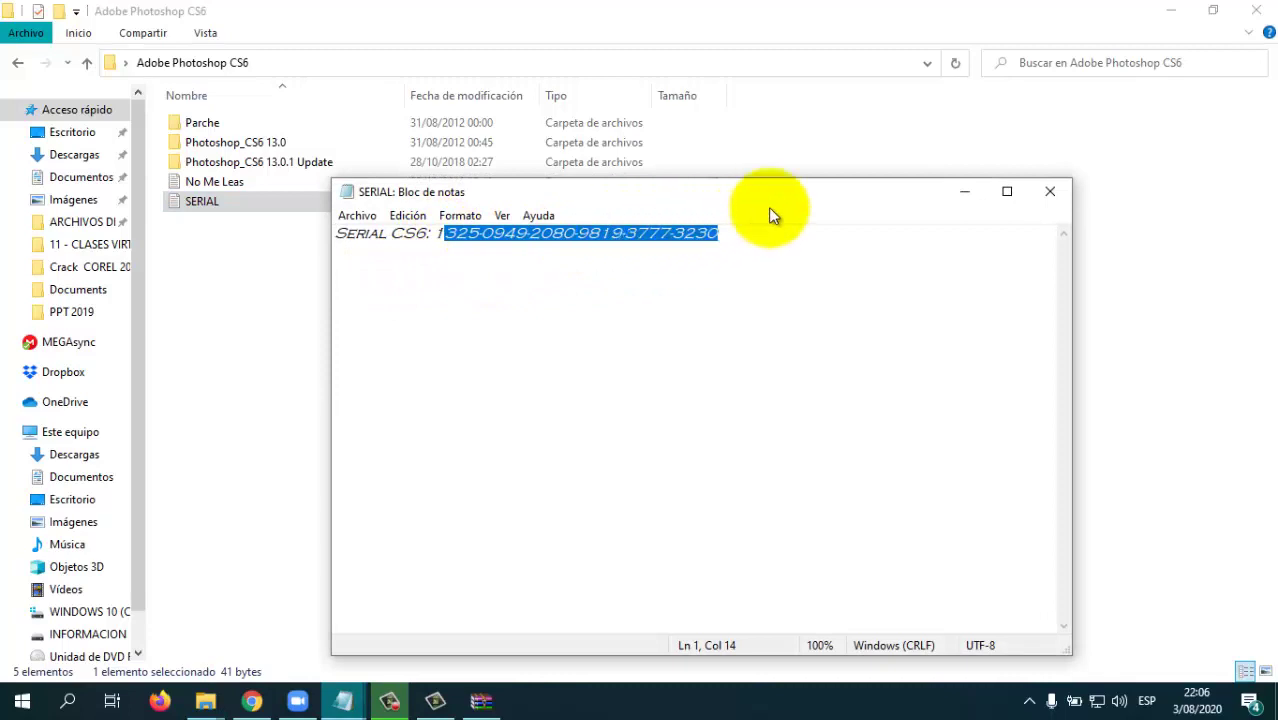
click(946, 185)
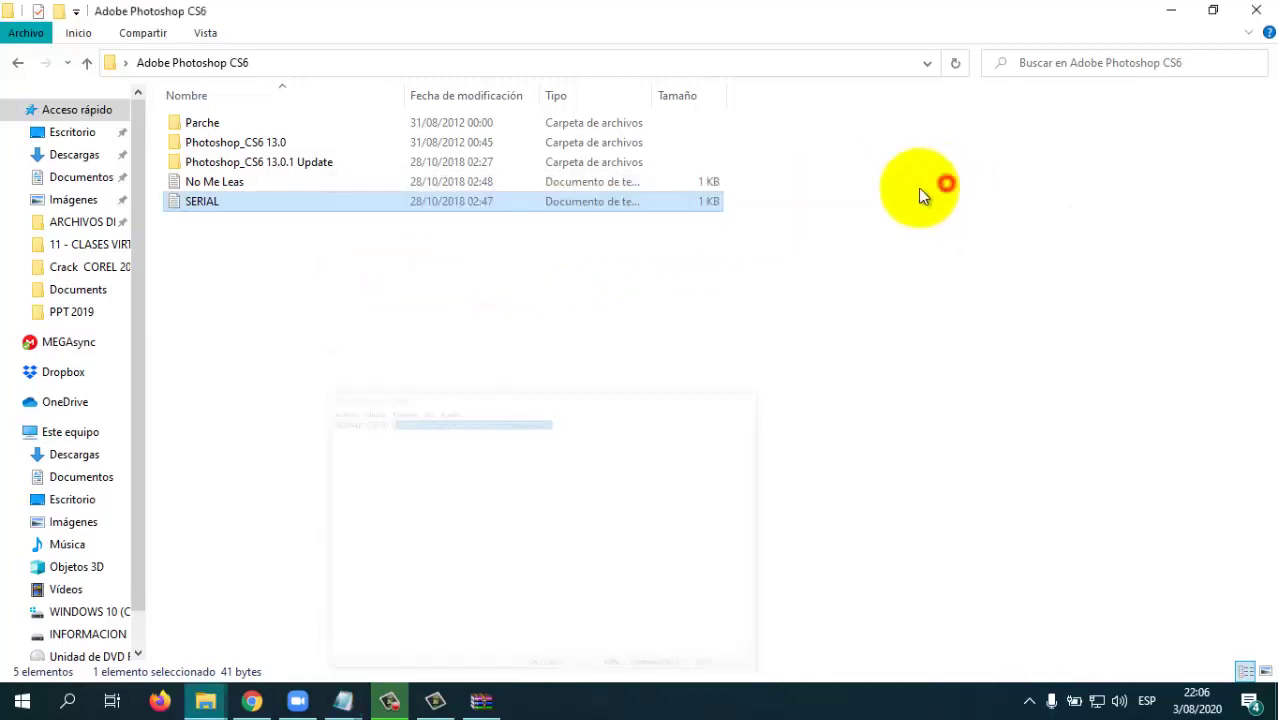
- Run Set-up from the Photoshop_CS6 13.0 folder and skip the installer's restart recommendation
double_click(242, 143)
double_click(197, 219)
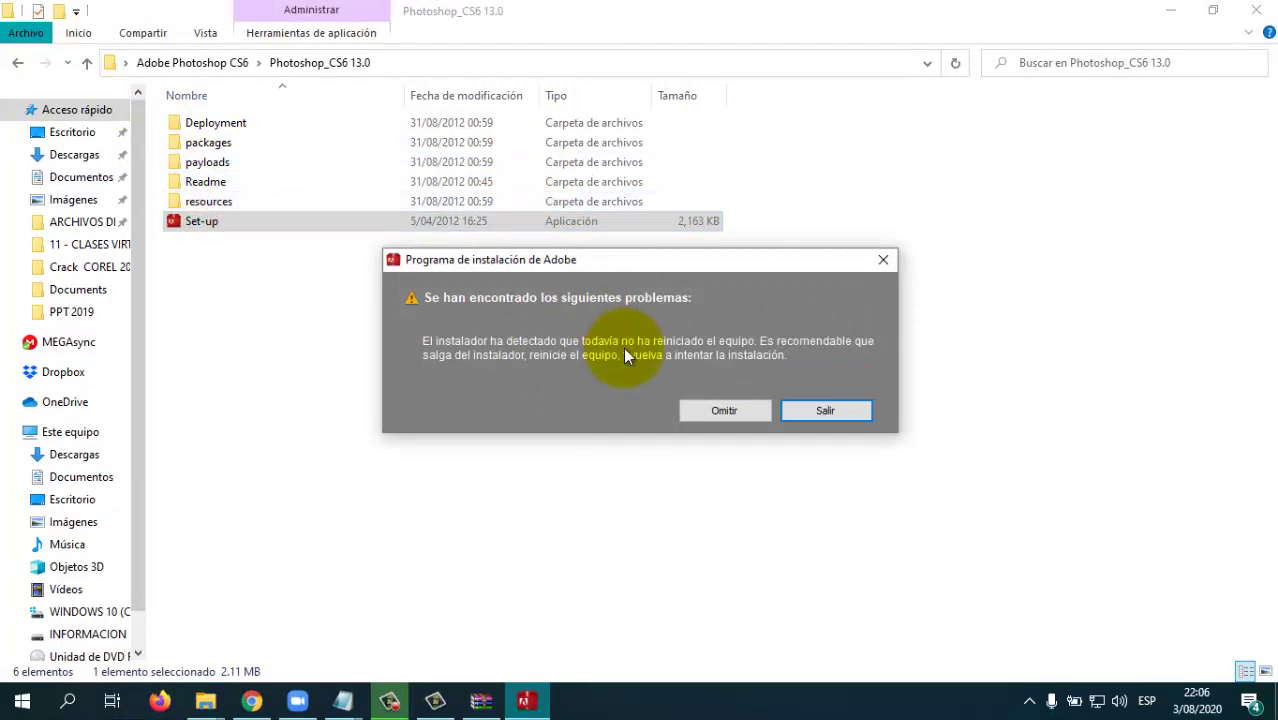
click(705, 410)
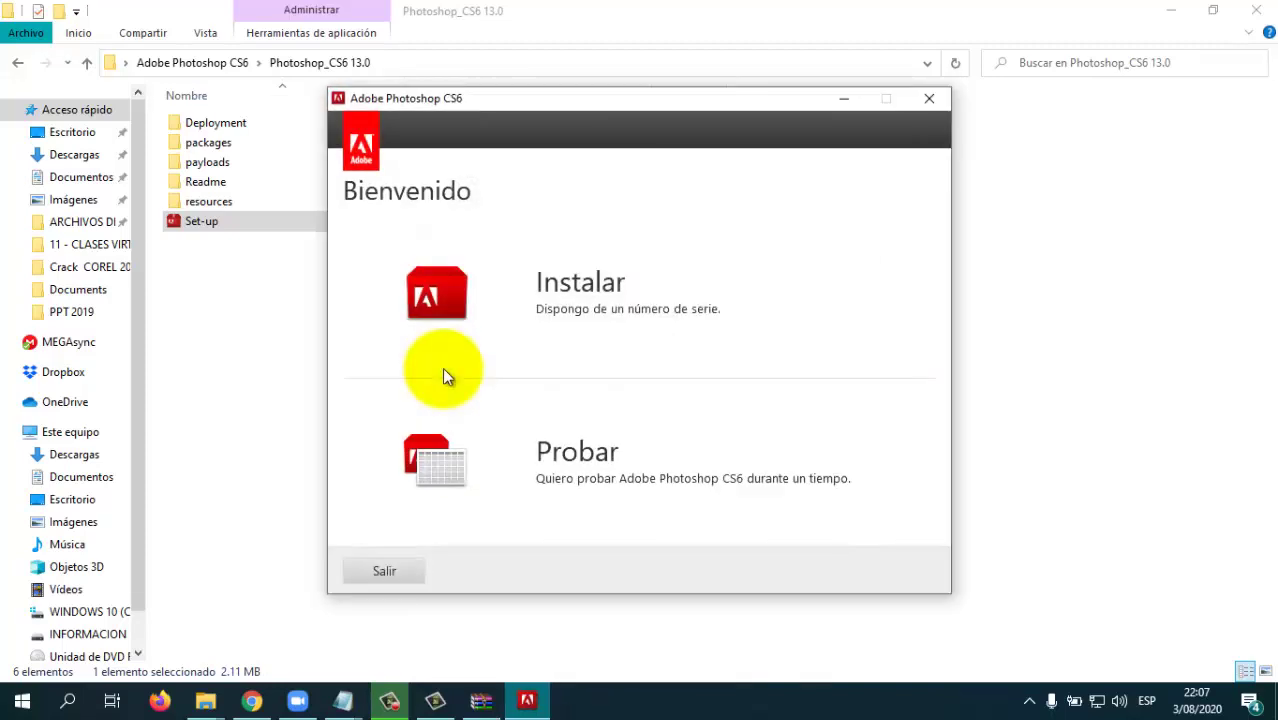
- Try to install with a serial number: accept the license agreement, paste the copied serial number, and go back to the welcome page
click(427, 312)
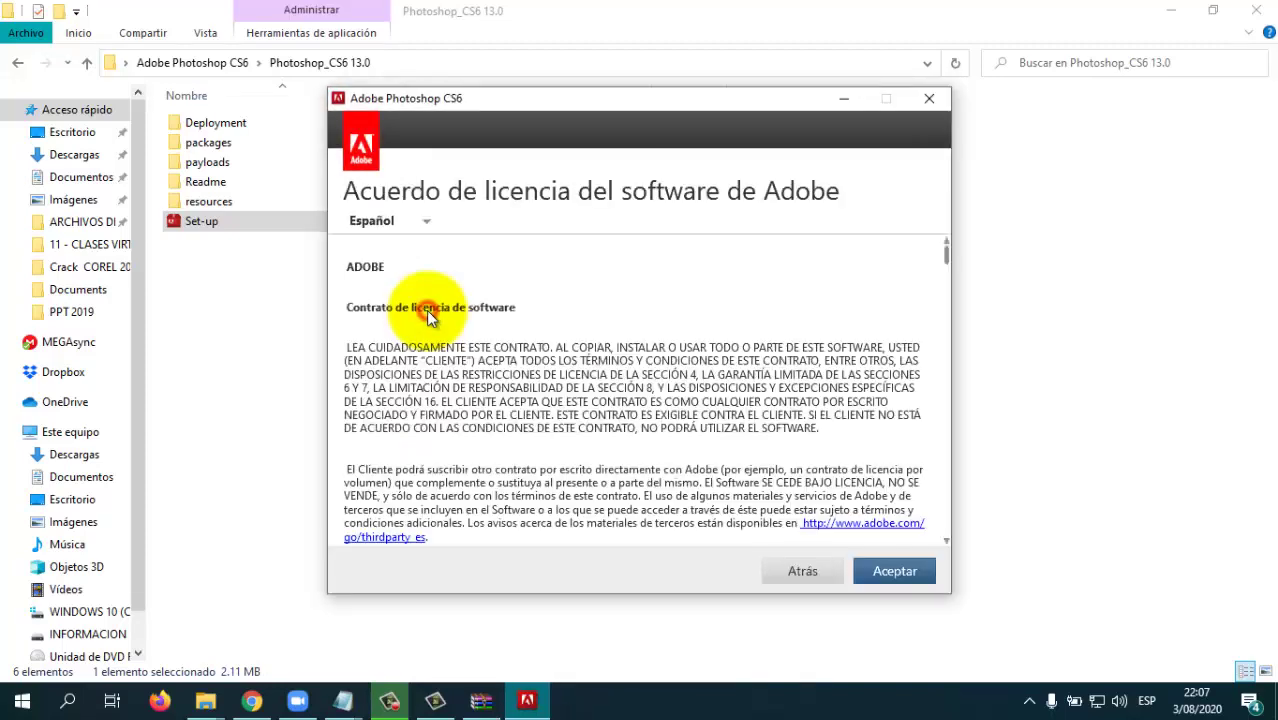
click(875, 571)
key(ctrl+v)
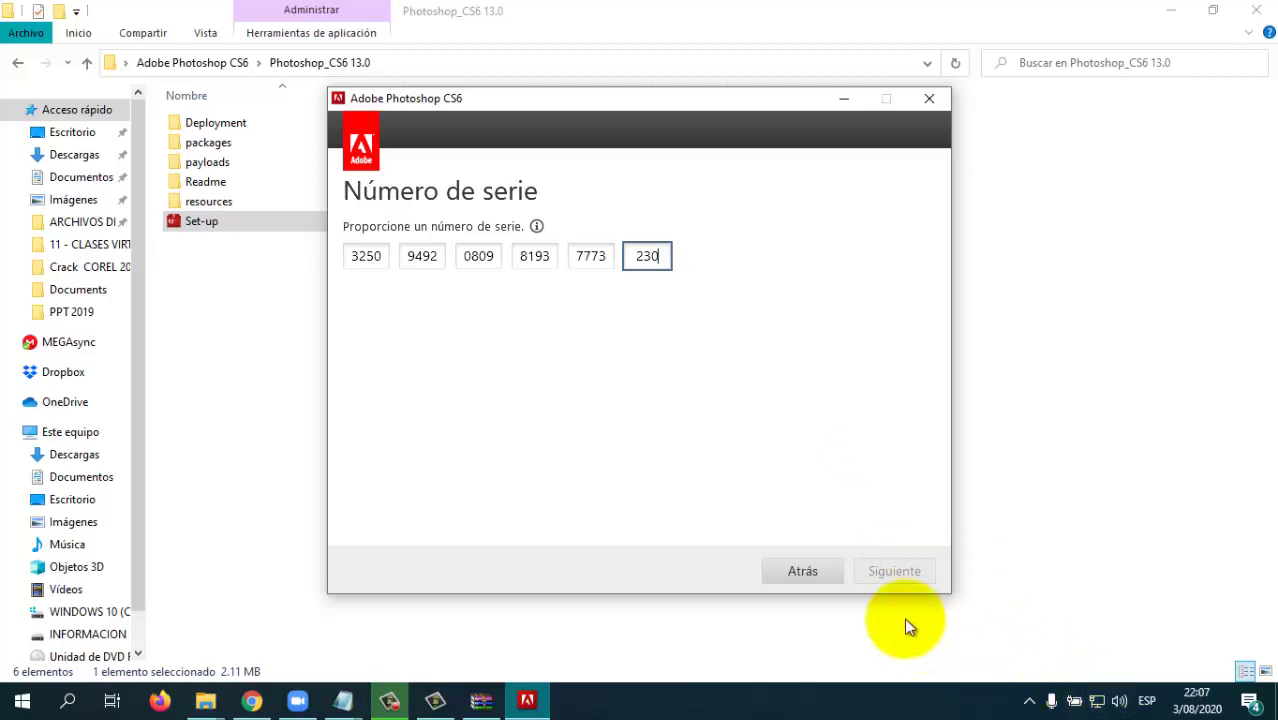
click(780, 570)
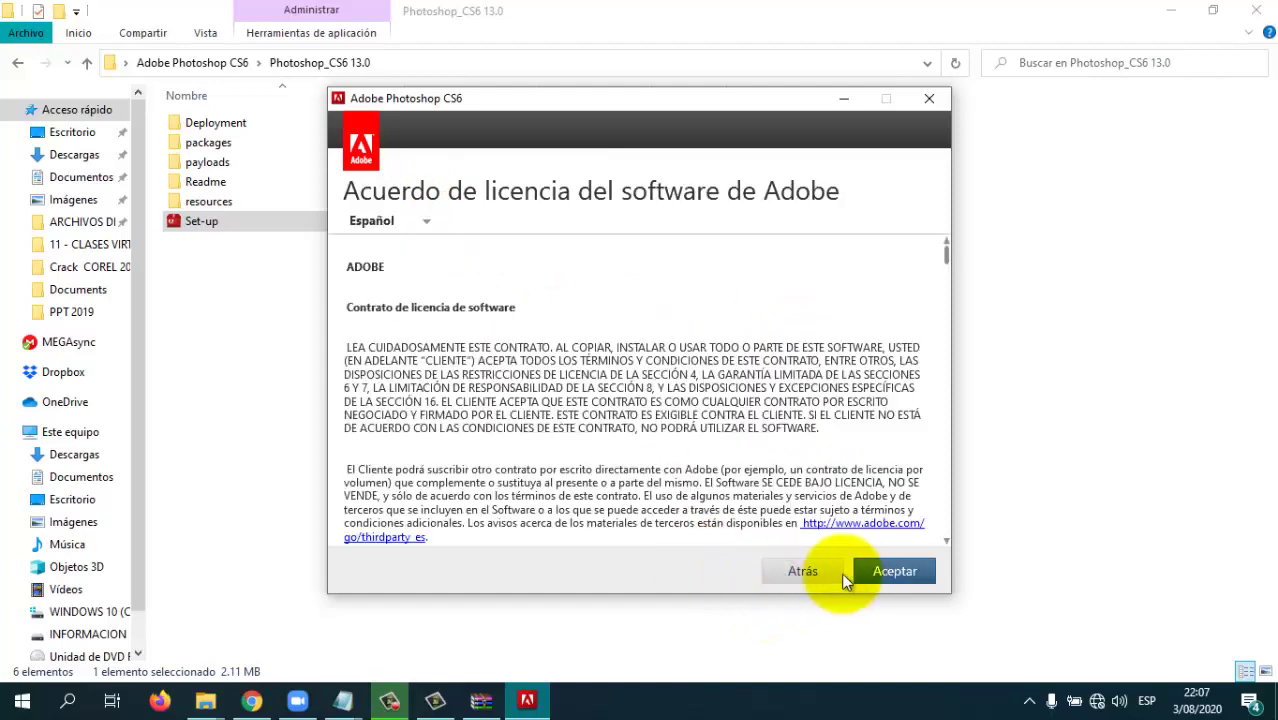
click(810, 572)
- Choose the trial installation, accept the license agreement, and install both Photoshop CS6 editions in Español to C:\Program Files\Adobe
click(479, 440)
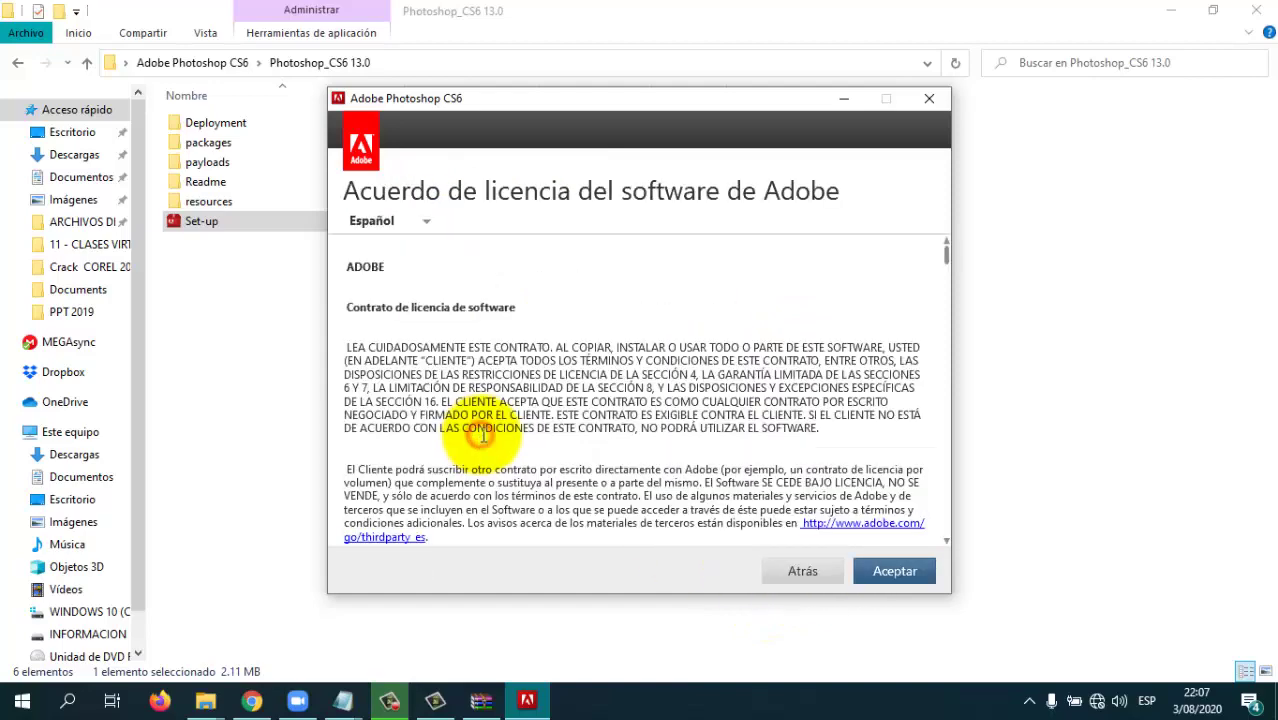
click(899, 569)
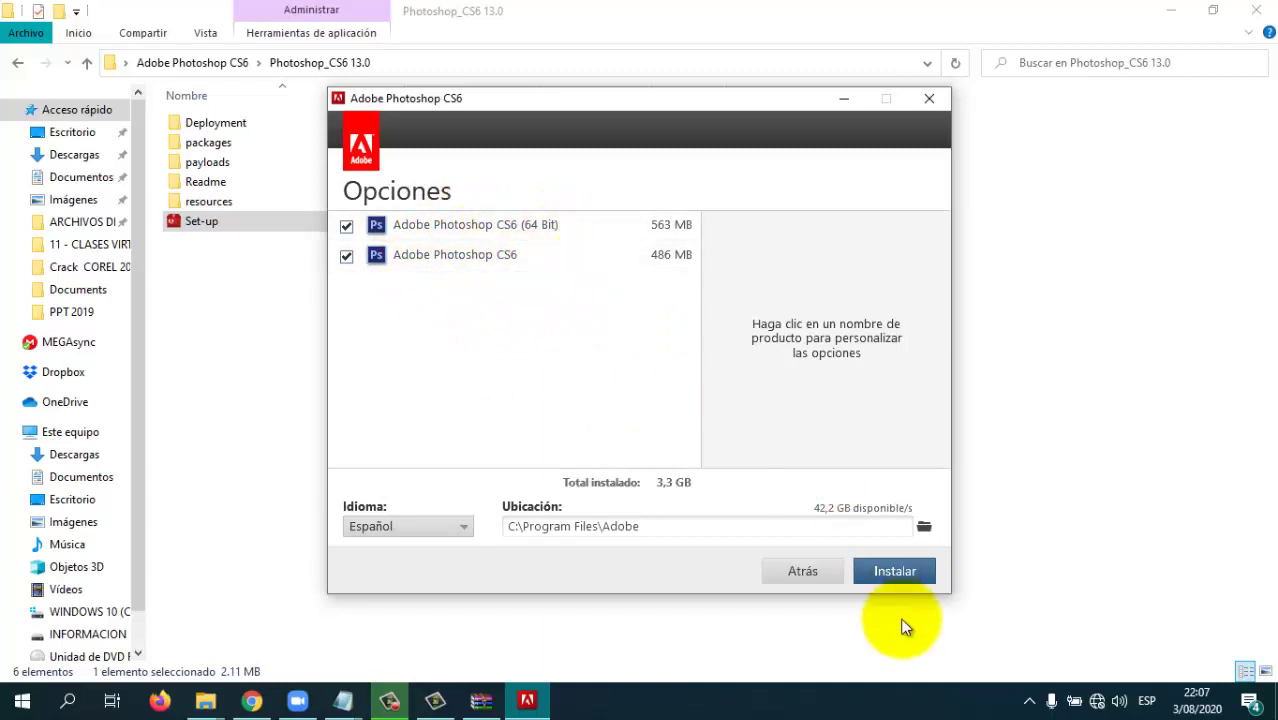
click(890, 576)
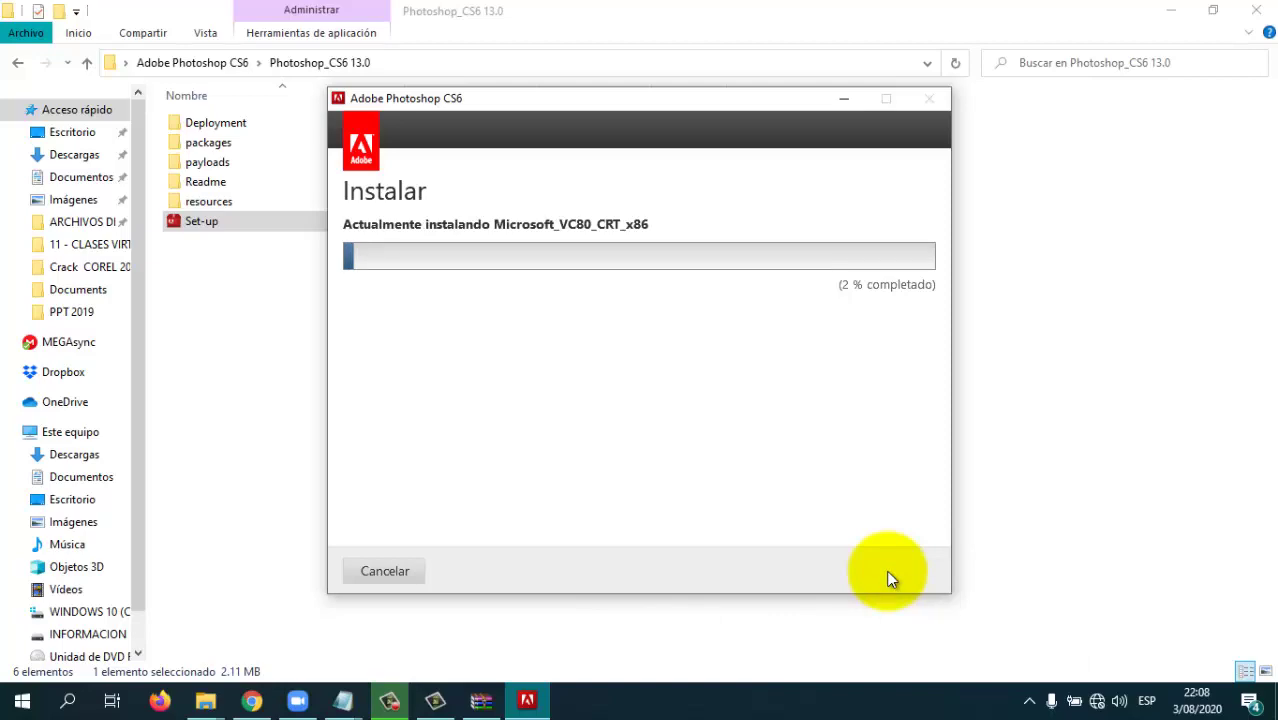
- Minimize the Photoshop_CS6 13.0 folder and the installer window, and refresh the desktop
click(1170, 10)
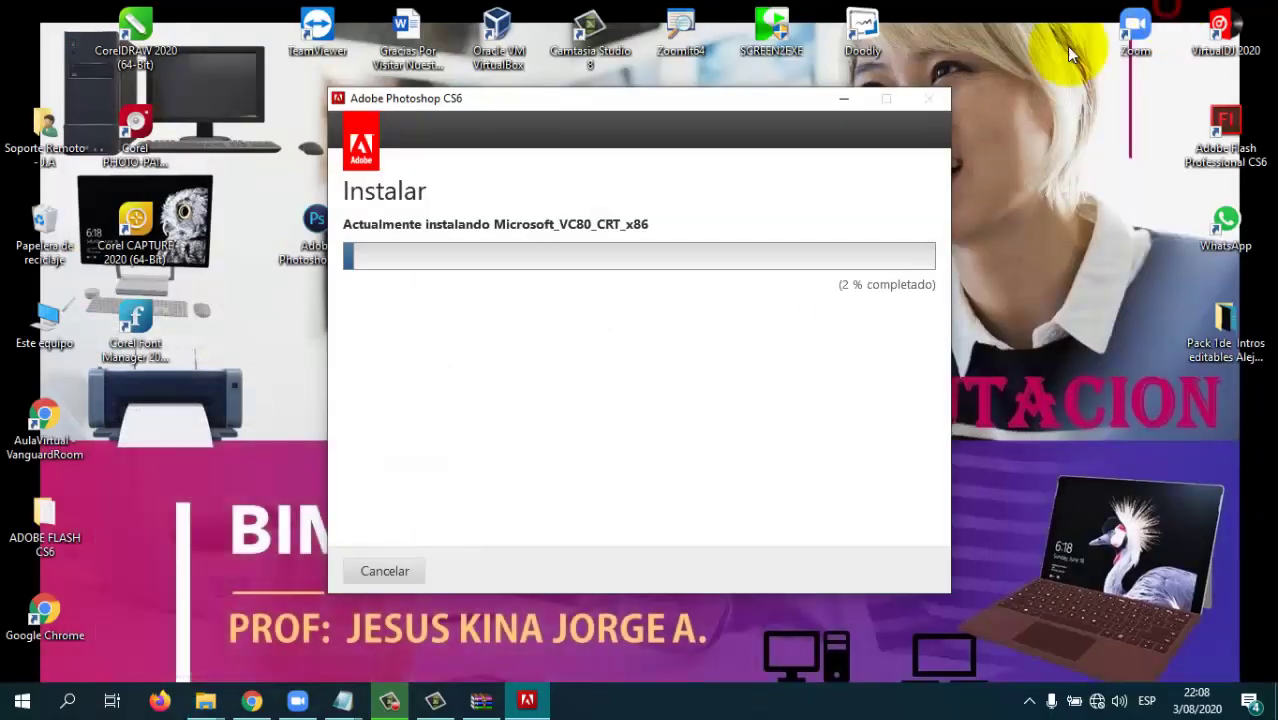
click(824, 101)
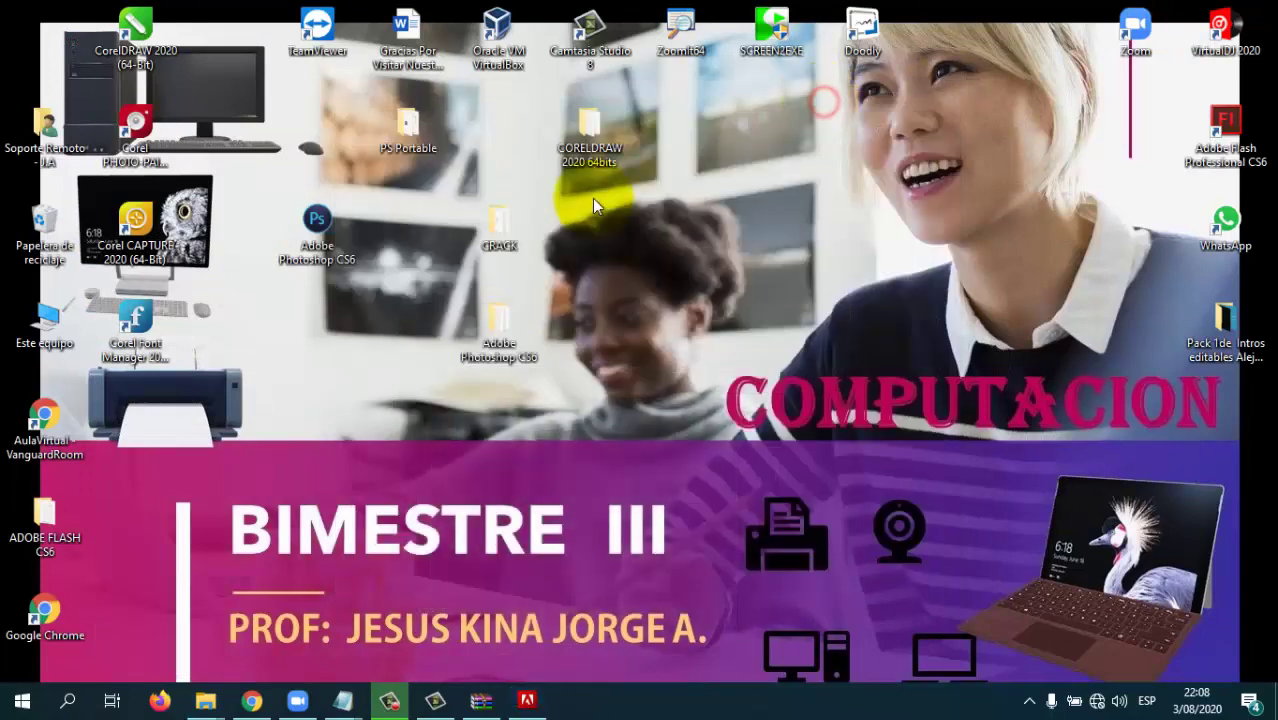
right_click(842, 245)
click(888, 299)
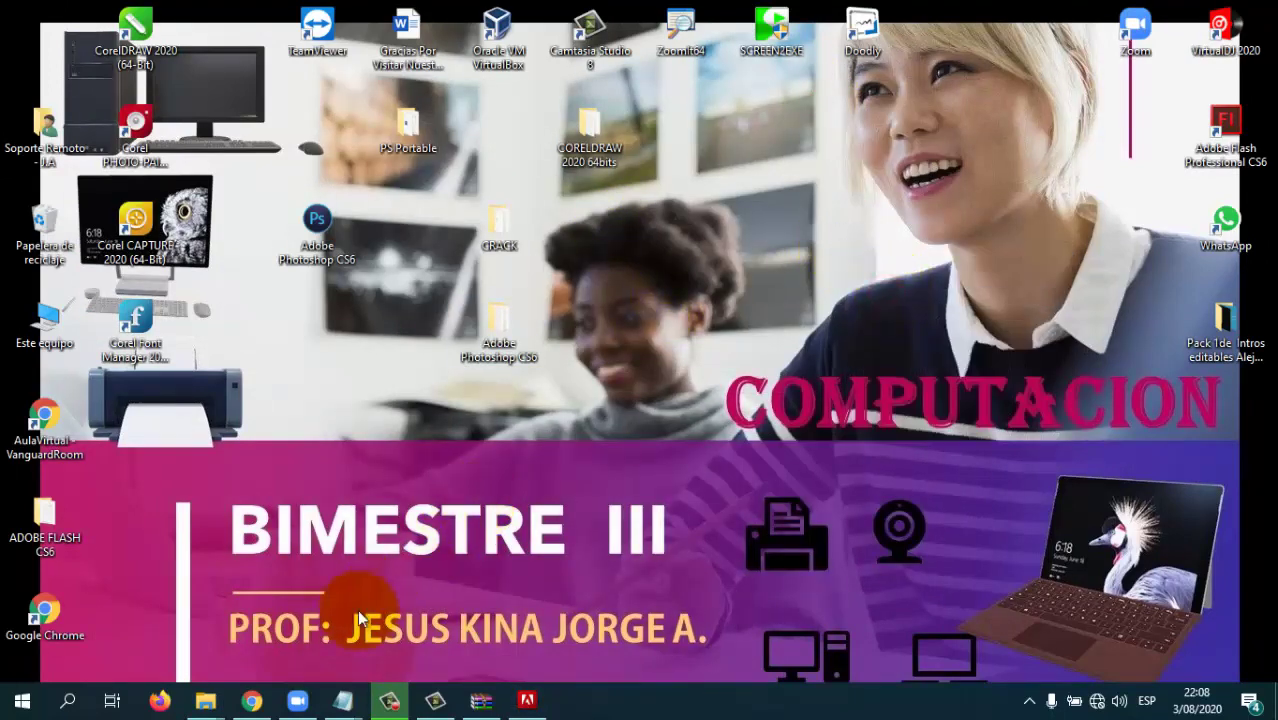
- Open the Adobe Photoshop Cs6 - Instal archive from Descargas, set Escritorio as the extraction destination, cancel the extraction, and return to the desktop
click(206, 686)
click(166, 650)
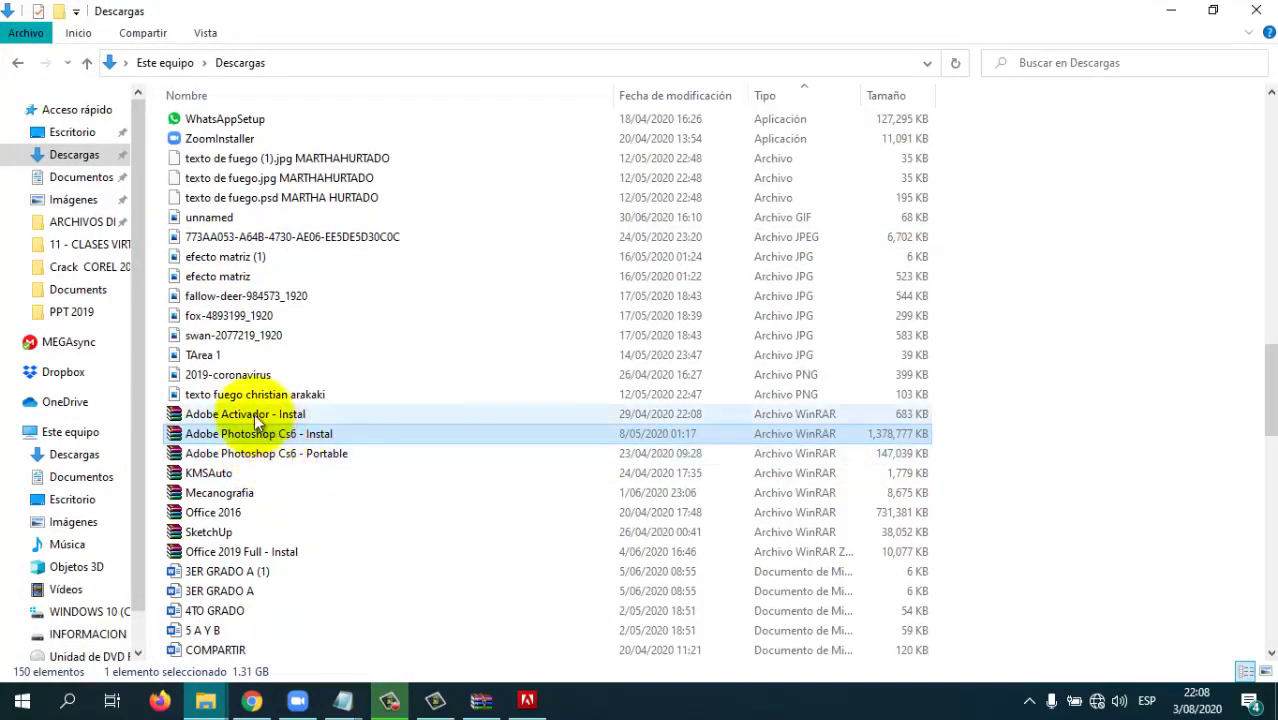
click(255, 415)
click(269, 435)
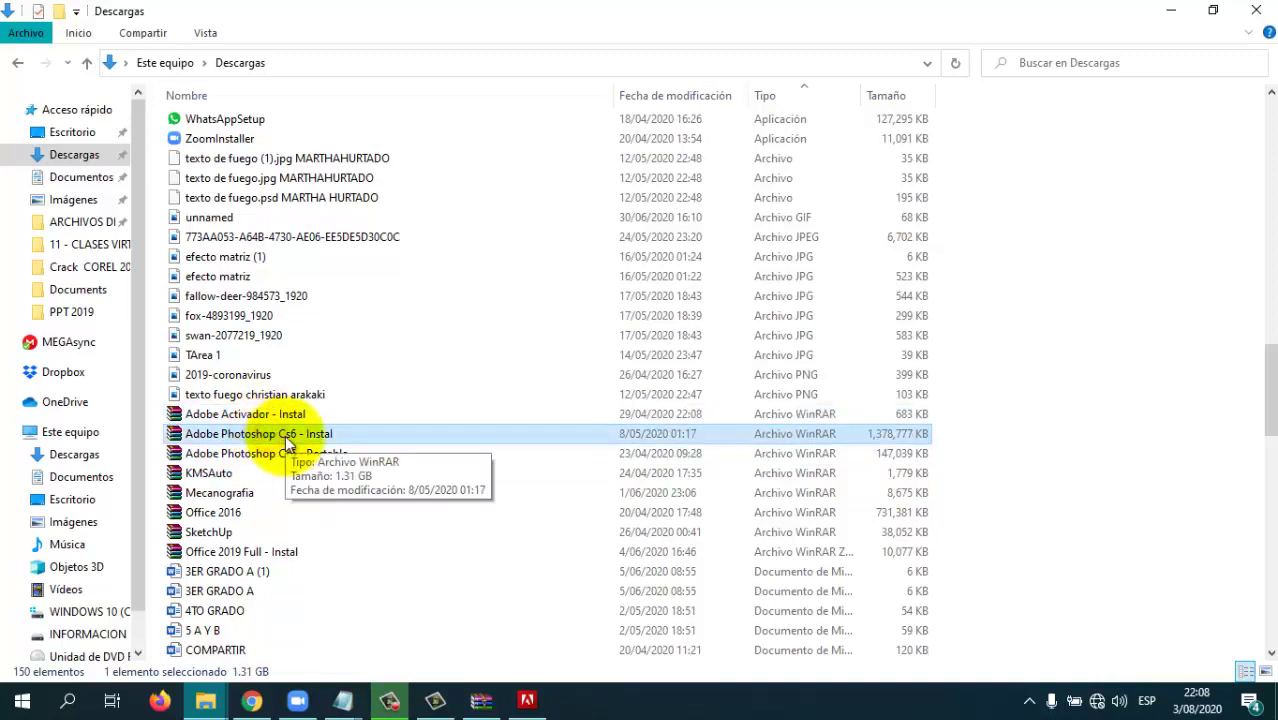
double_click(285, 435)
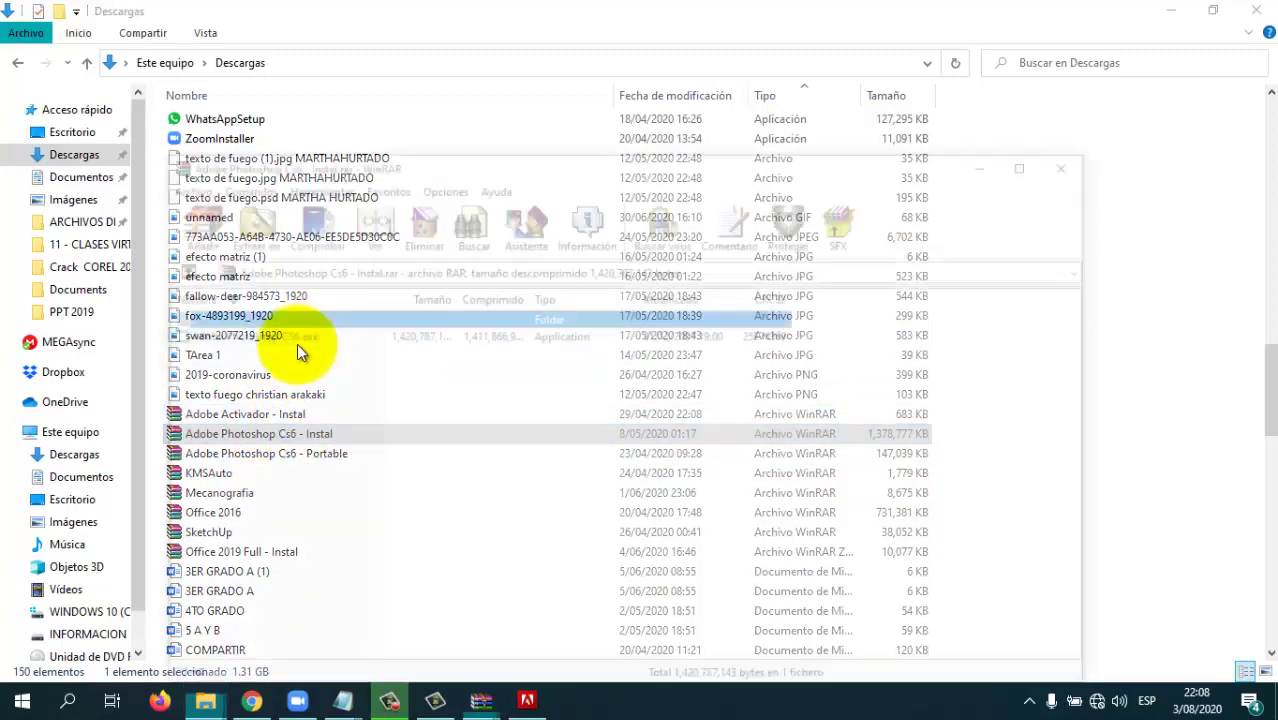
click(243, 222)
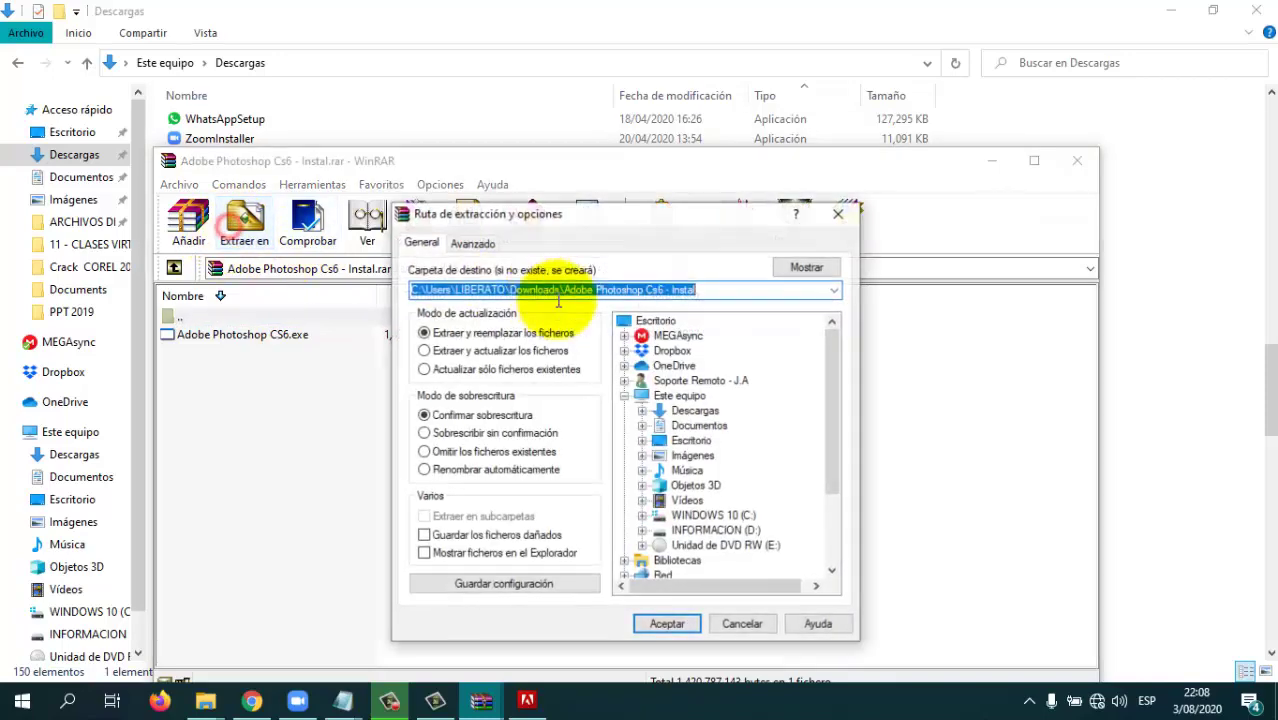
click(655, 321)
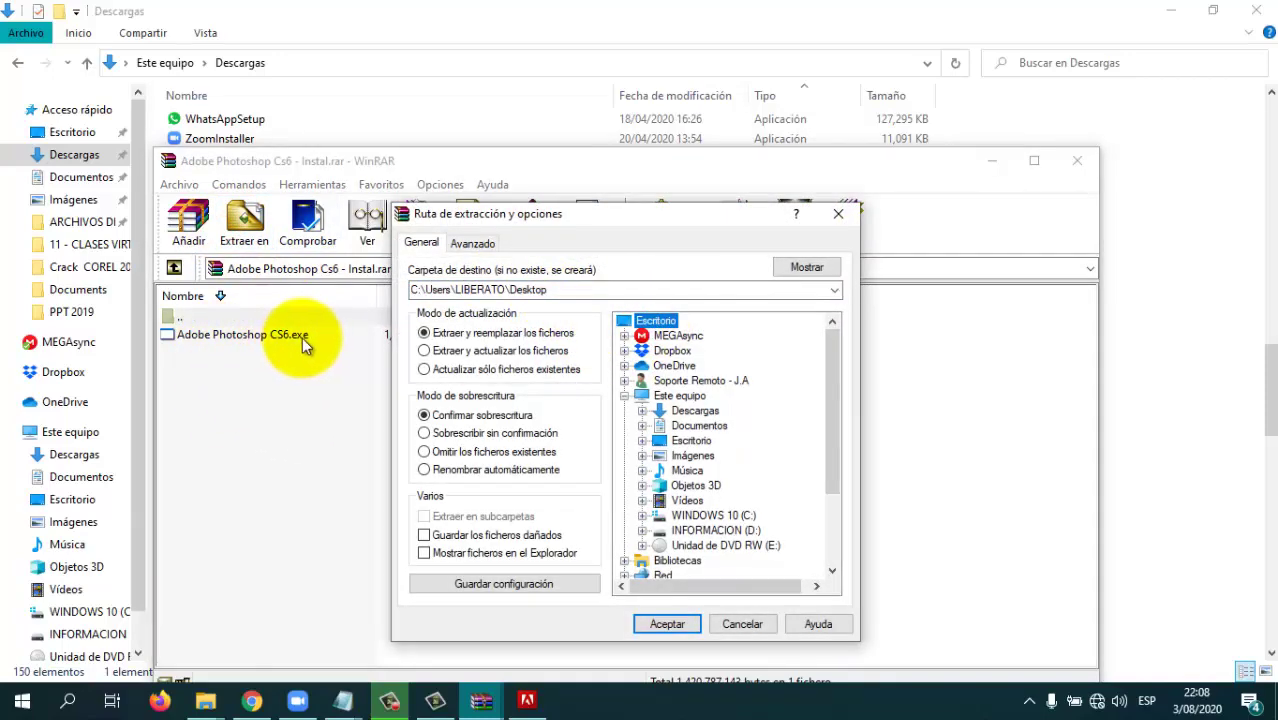
click(731, 619)
click(994, 169)
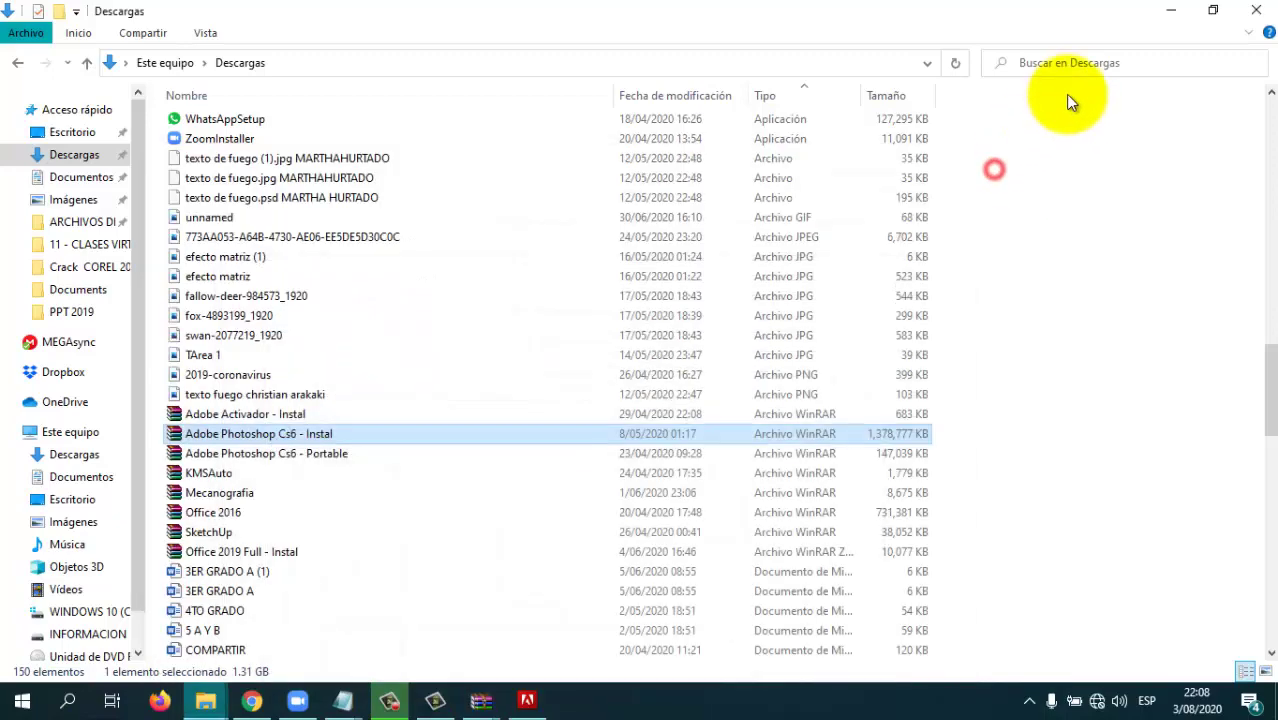
click(1167, 12)
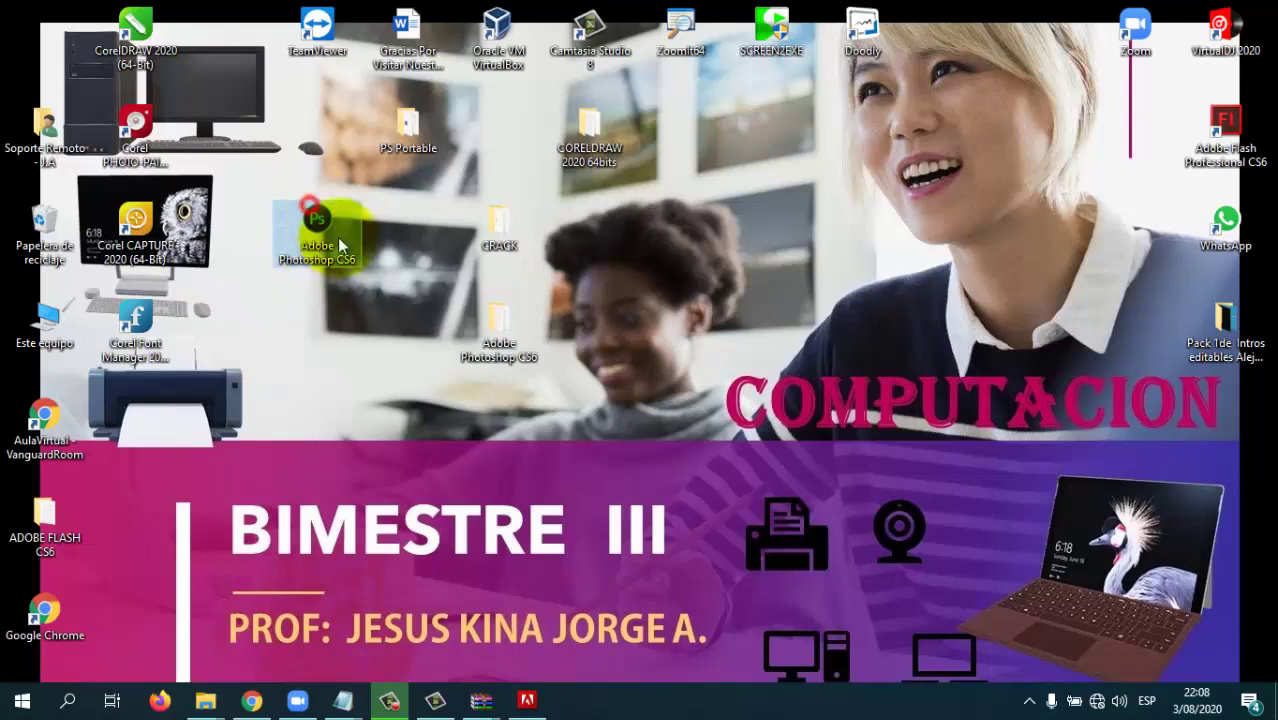
- Review the Photoshop CS6 extractor on the desktop and the Set-up file inside the extracted Photoshop_CS6 13.0 folder, and return to the desktop
click(256, 177)
drag(256, 177, 372, 280)
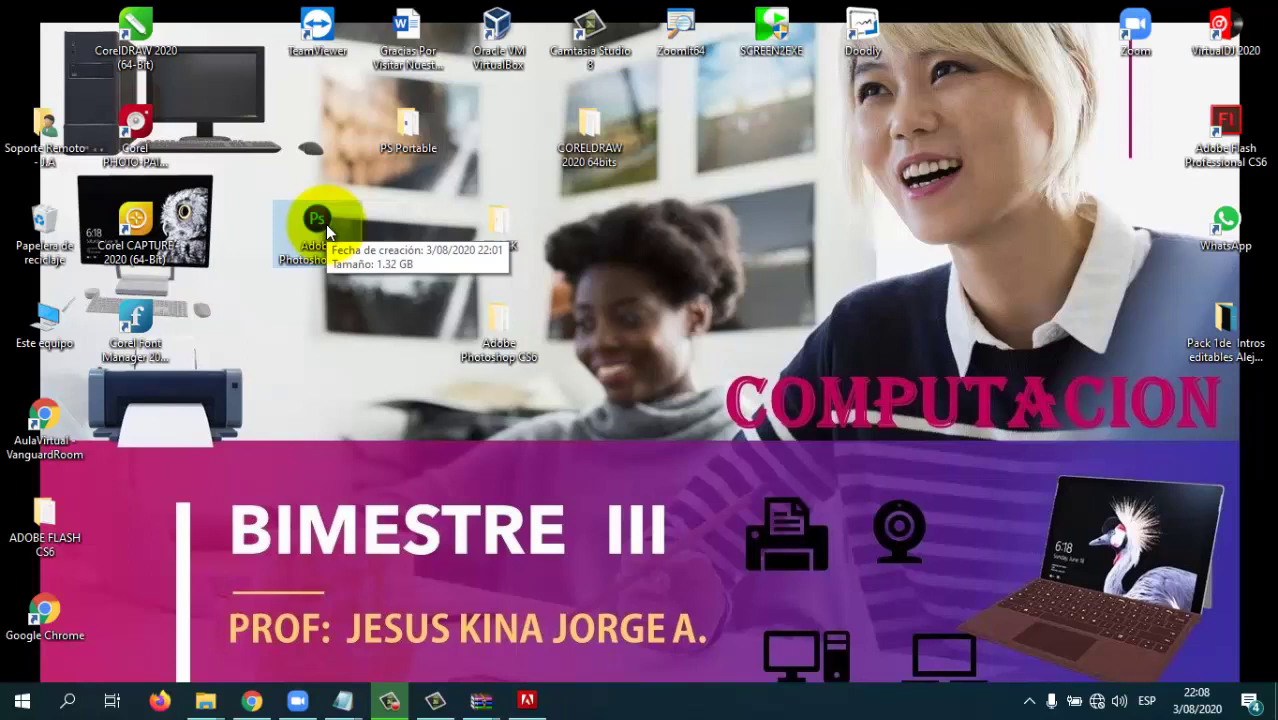
click(499, 315)
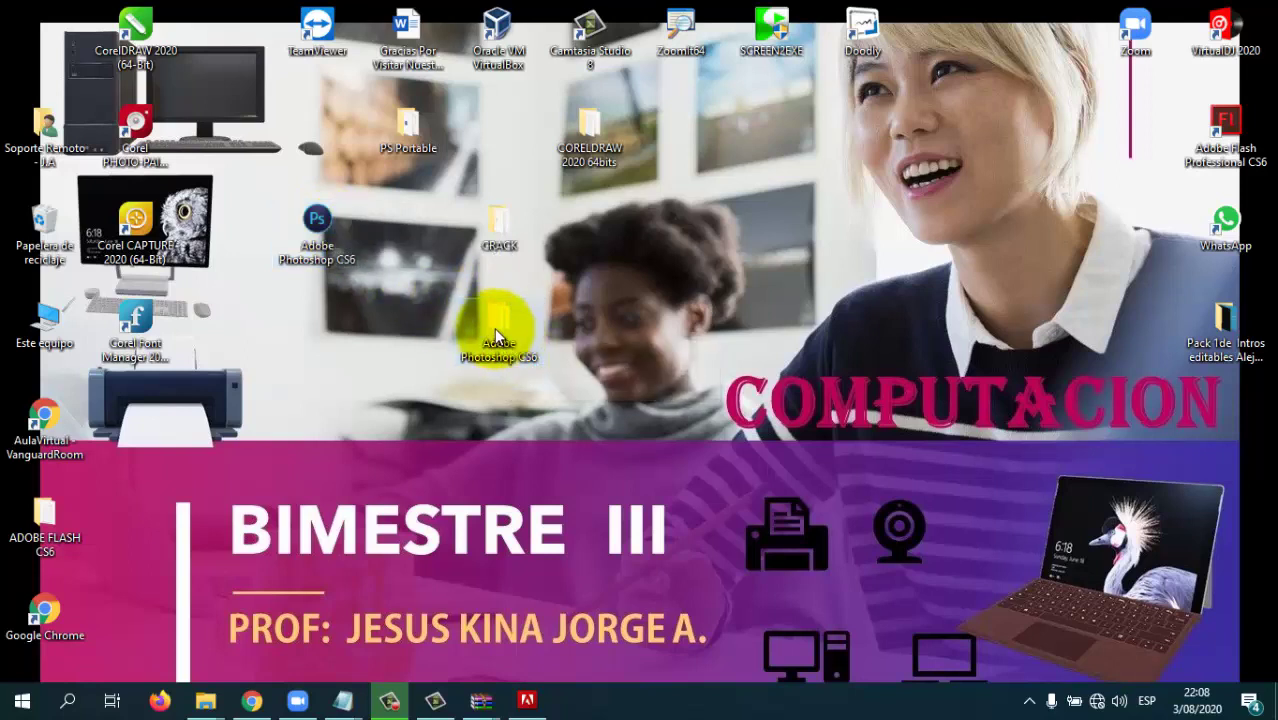
double_click(497, 335)
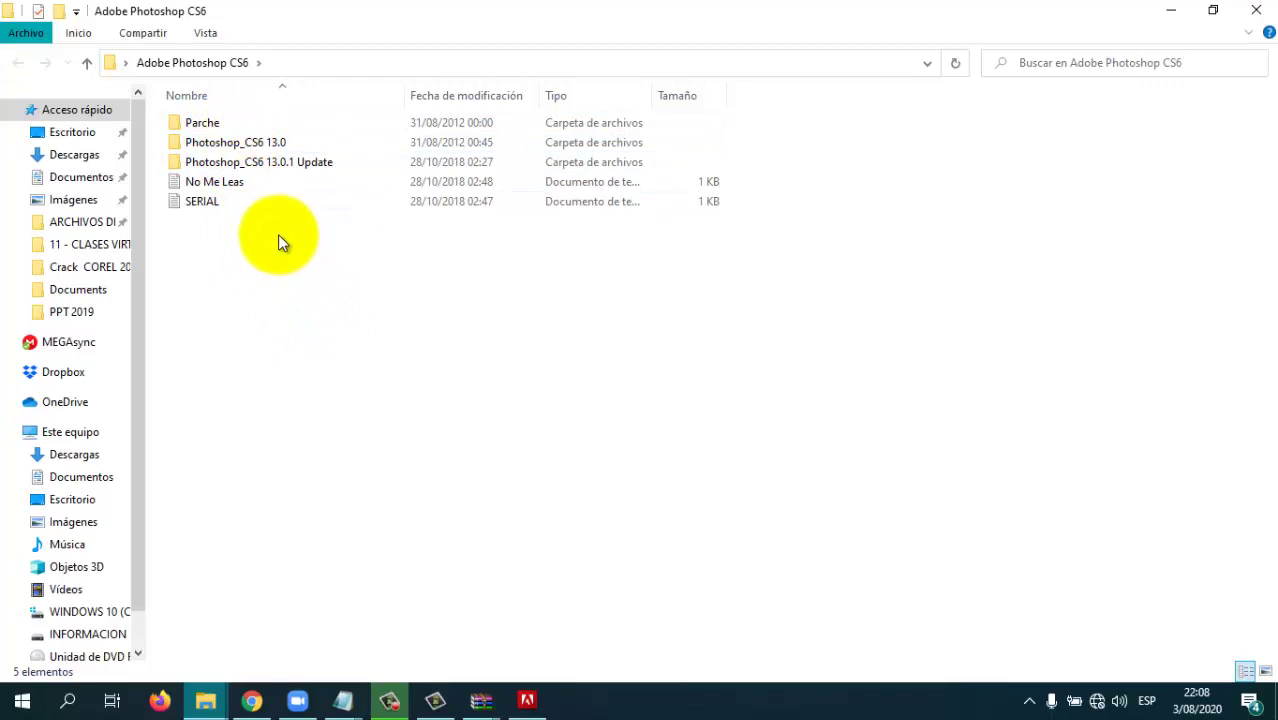
double_click(288, 143)
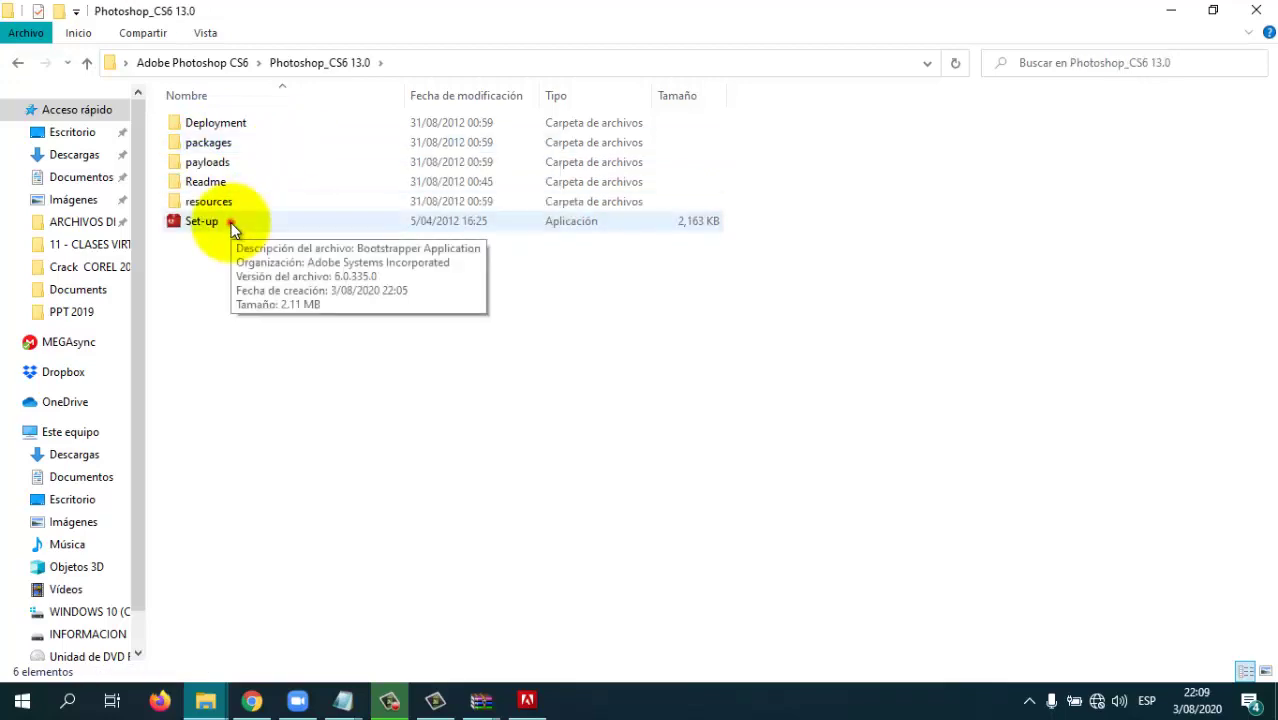
click(231, 228)
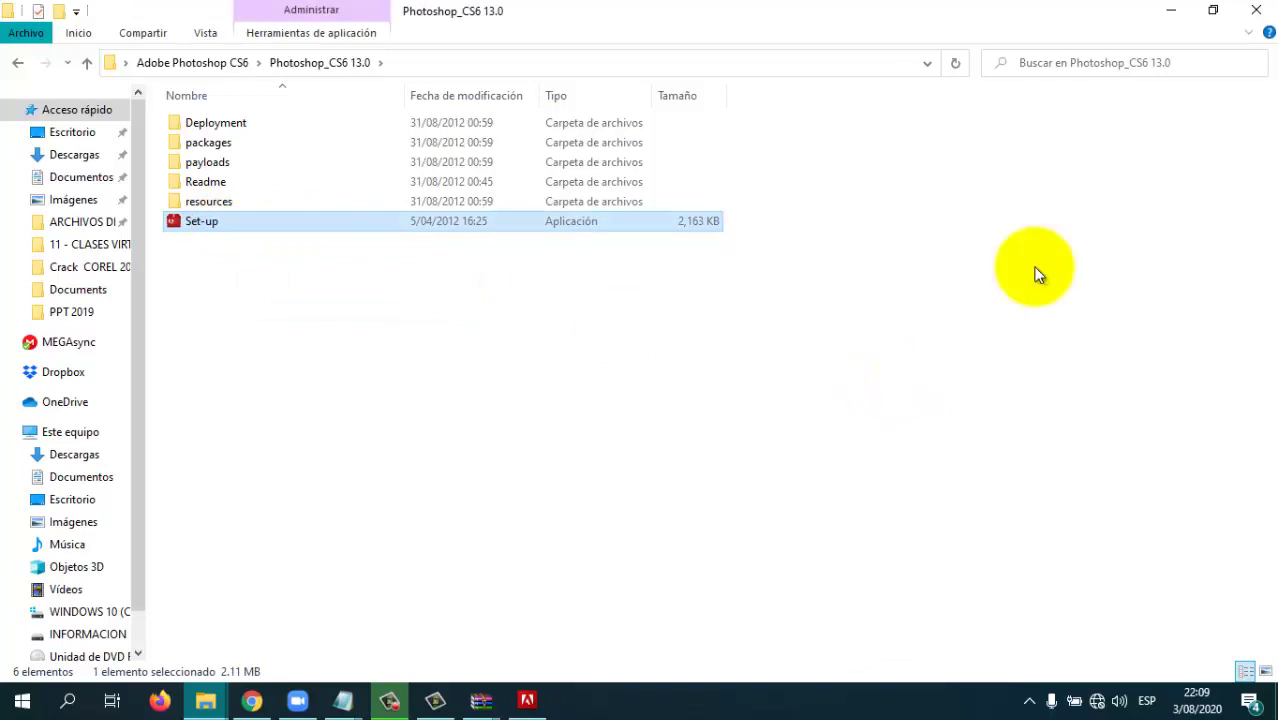
click(1171, 20)
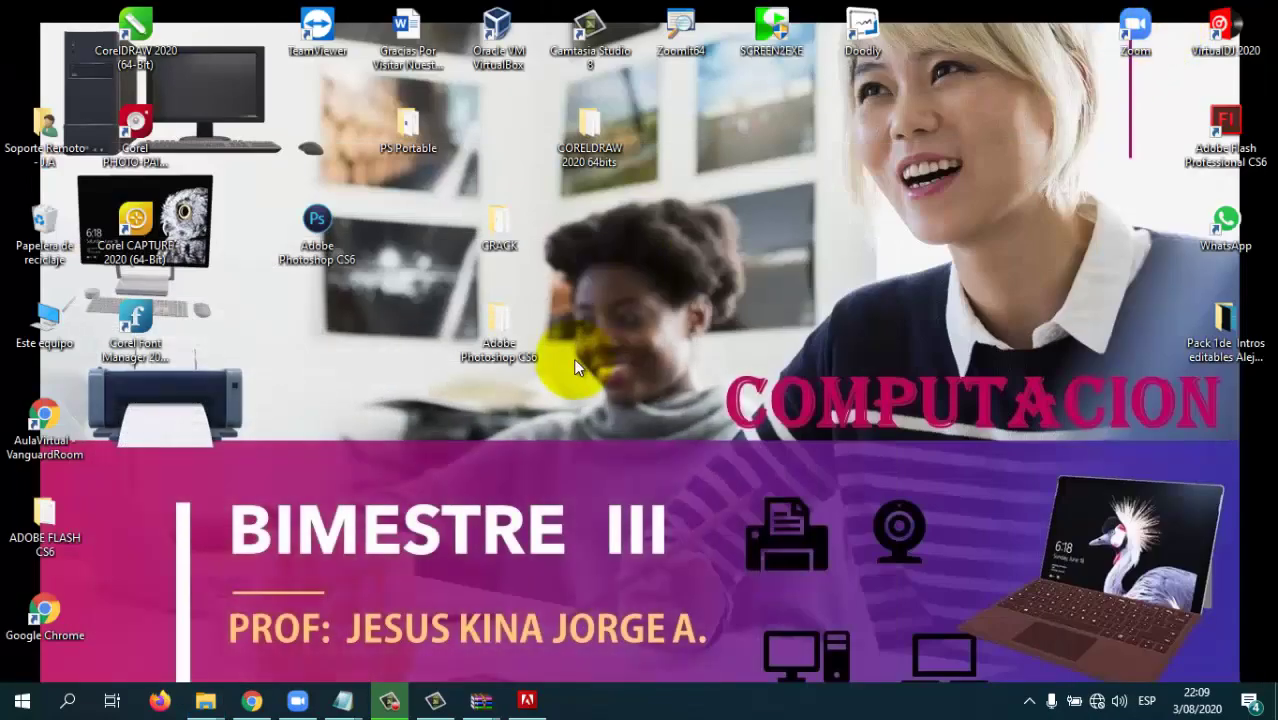
- Restore the Photoshop CS6 installer window and close it once the installation is complete
click(535, 702)
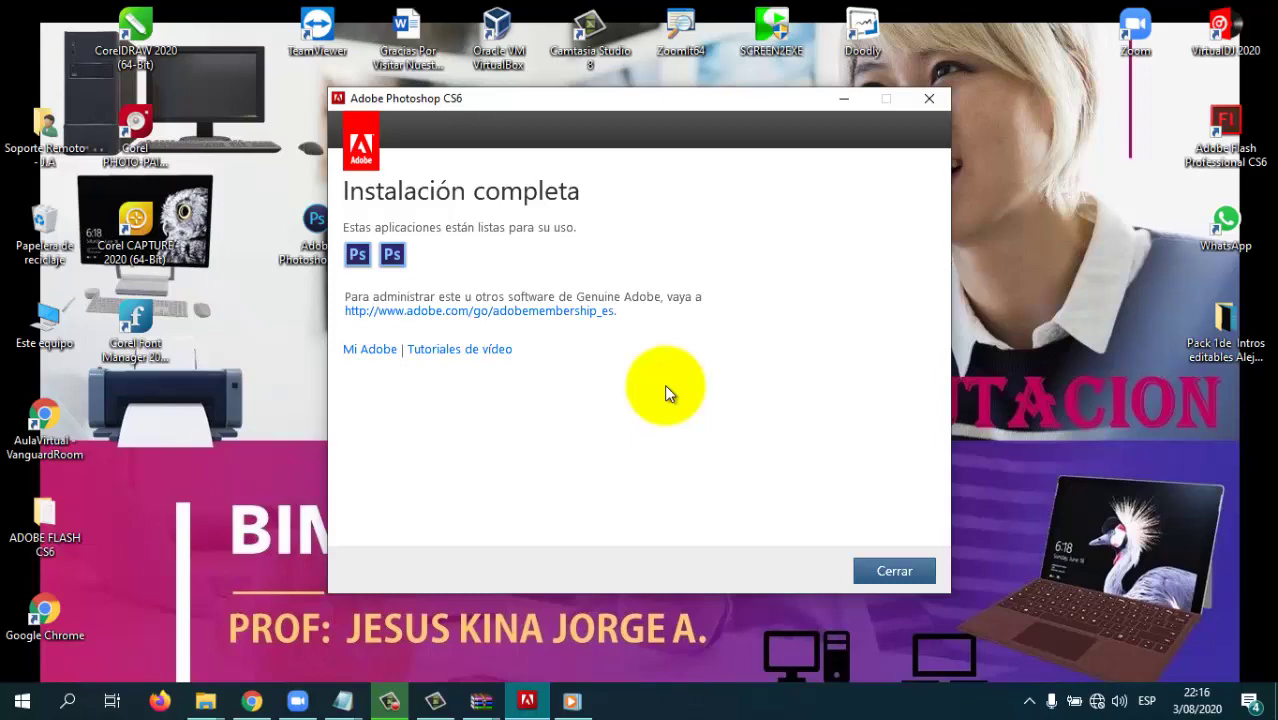
click(897, 572)
click(733, 369)
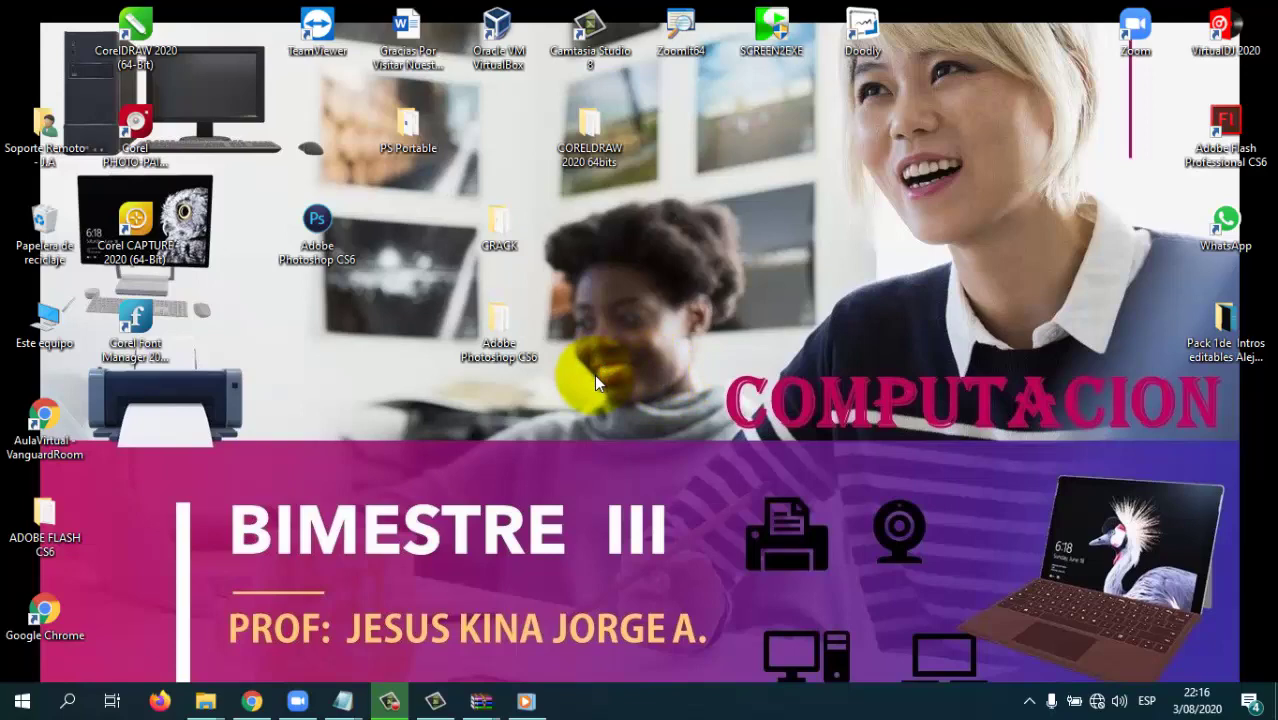
- Open the CRACK folder on the desktop, run the adobe.cs6.all.products.activator file as administrator, and close its window
double_click(491, 228)
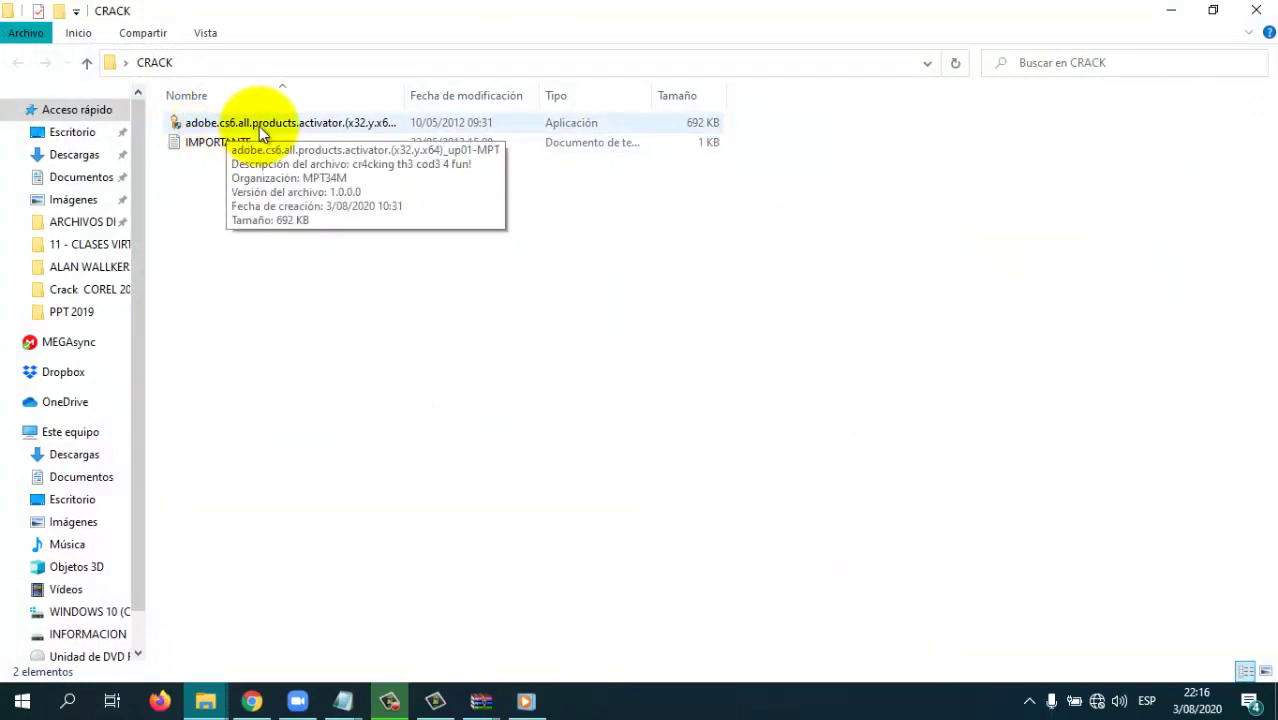
click(259, 126)
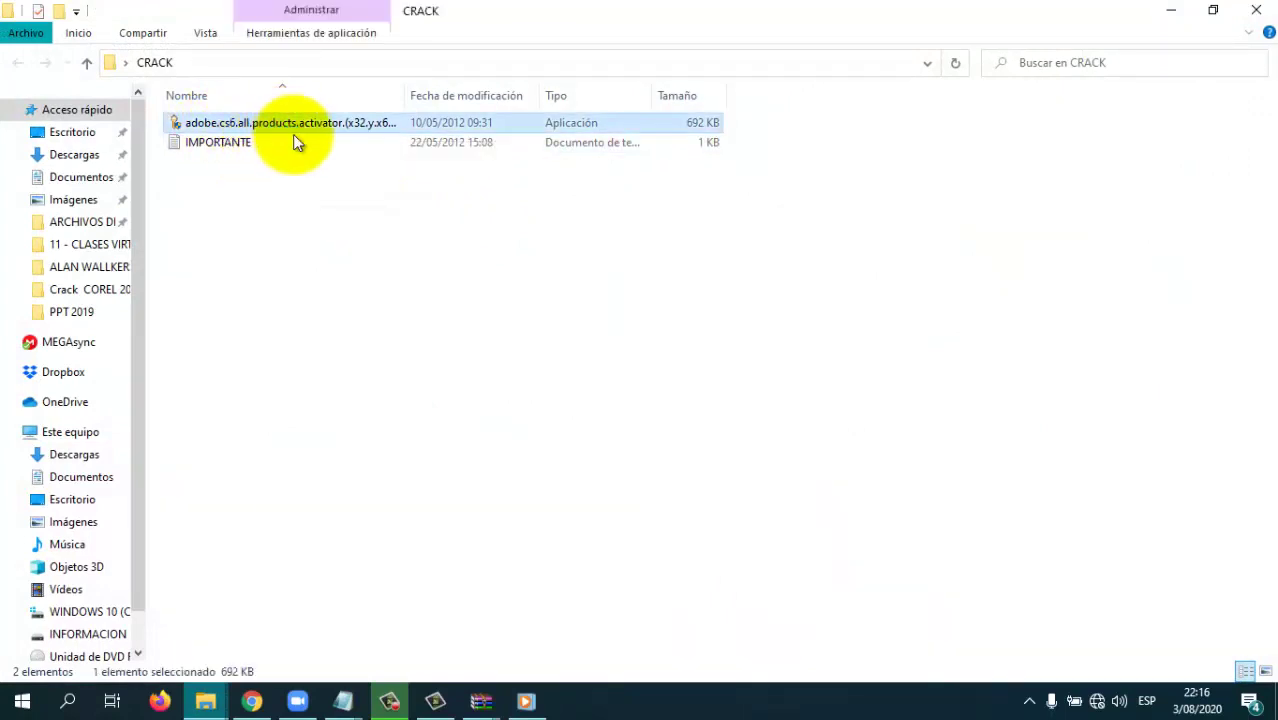
right_click(260, 130)
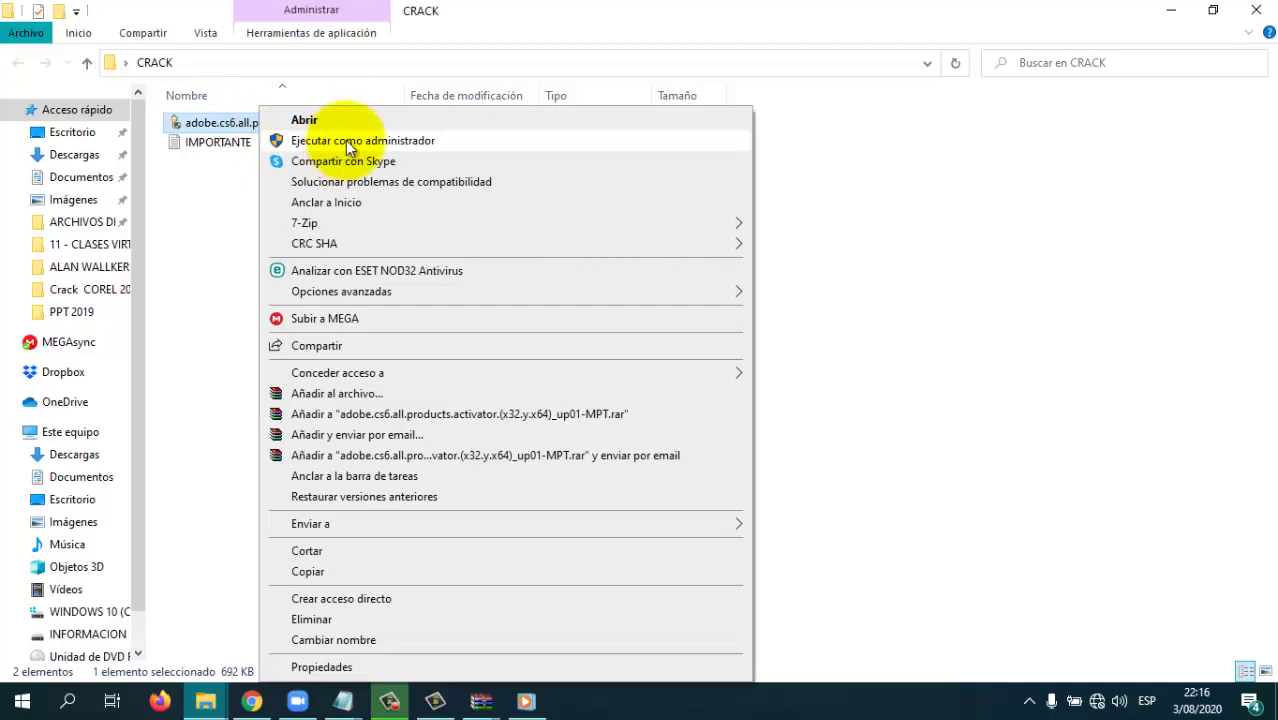
click(349, 145)
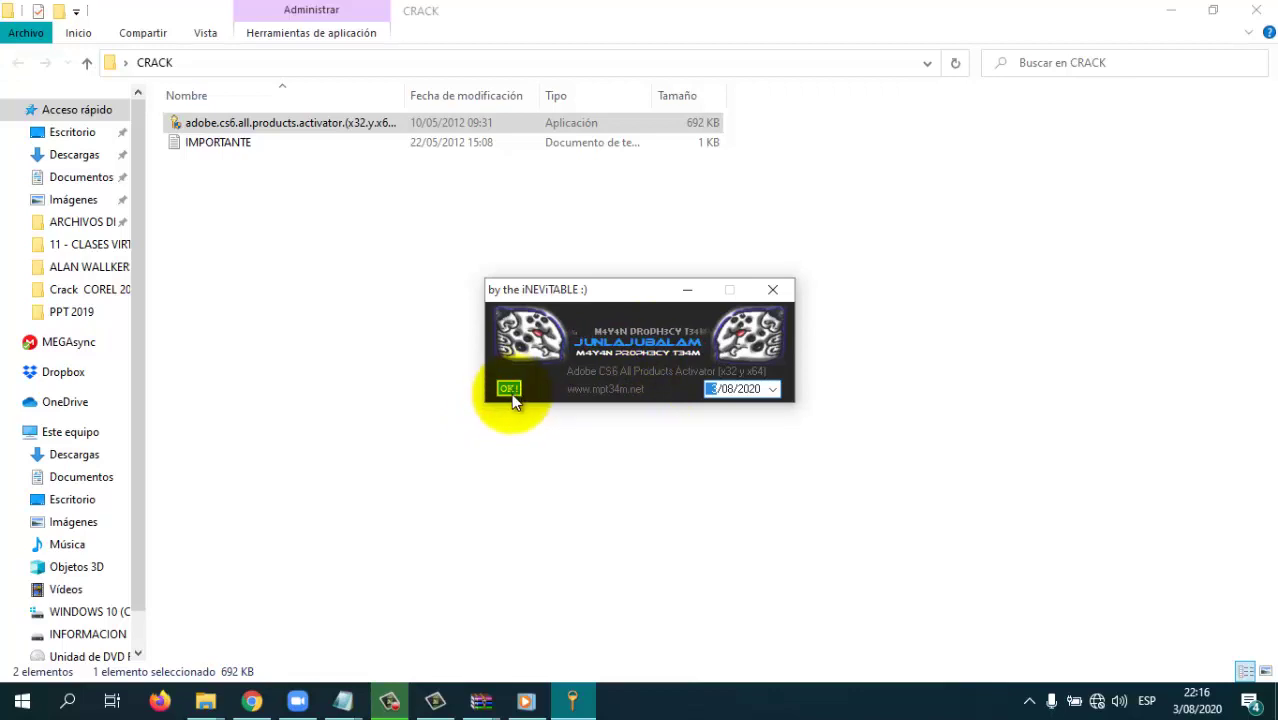
click(776, 291)
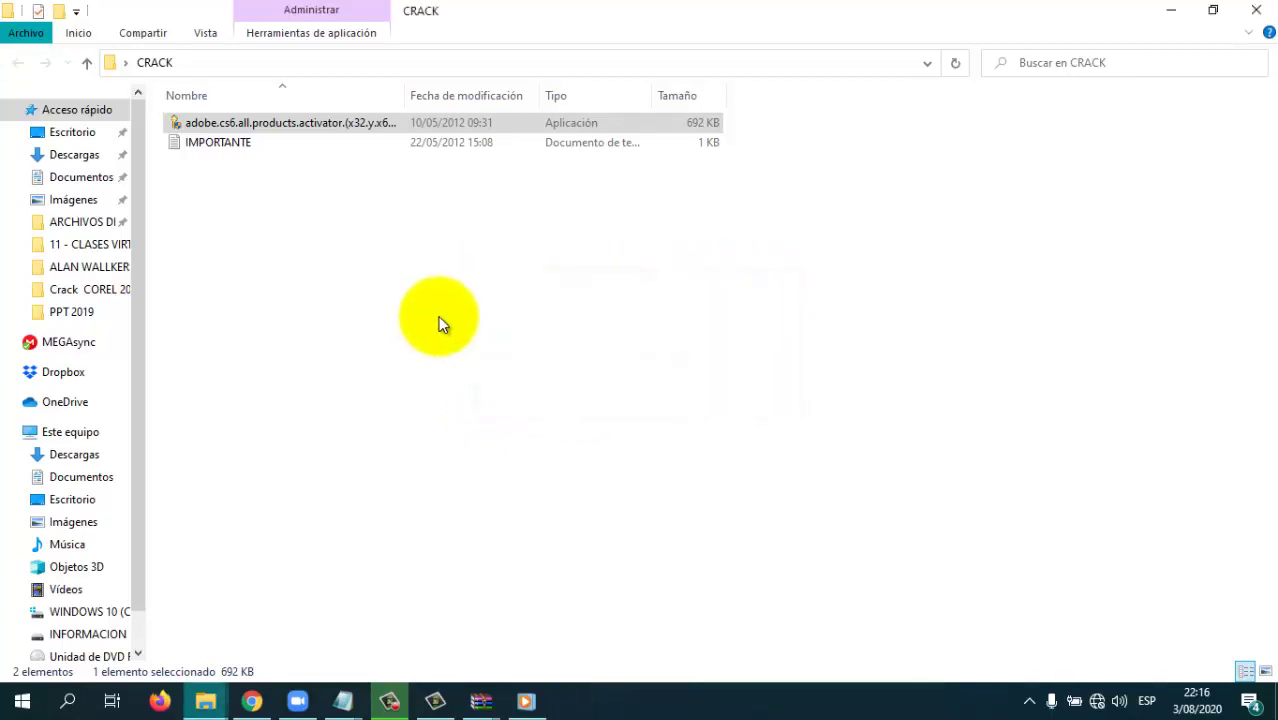
- Run the CS6 activator as administrator again, apply the activation, and close both the activator and the CRACK folder
right_click(250, 123)
click(285, 141)
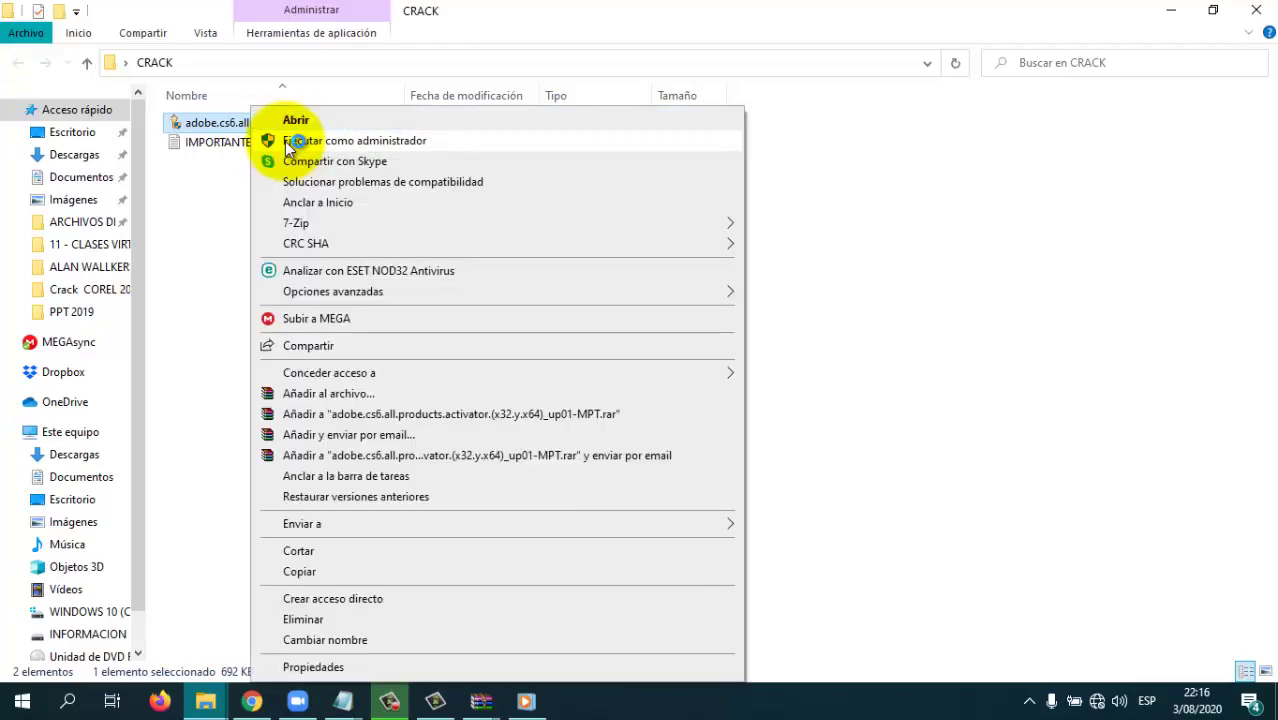
click(288, 141)
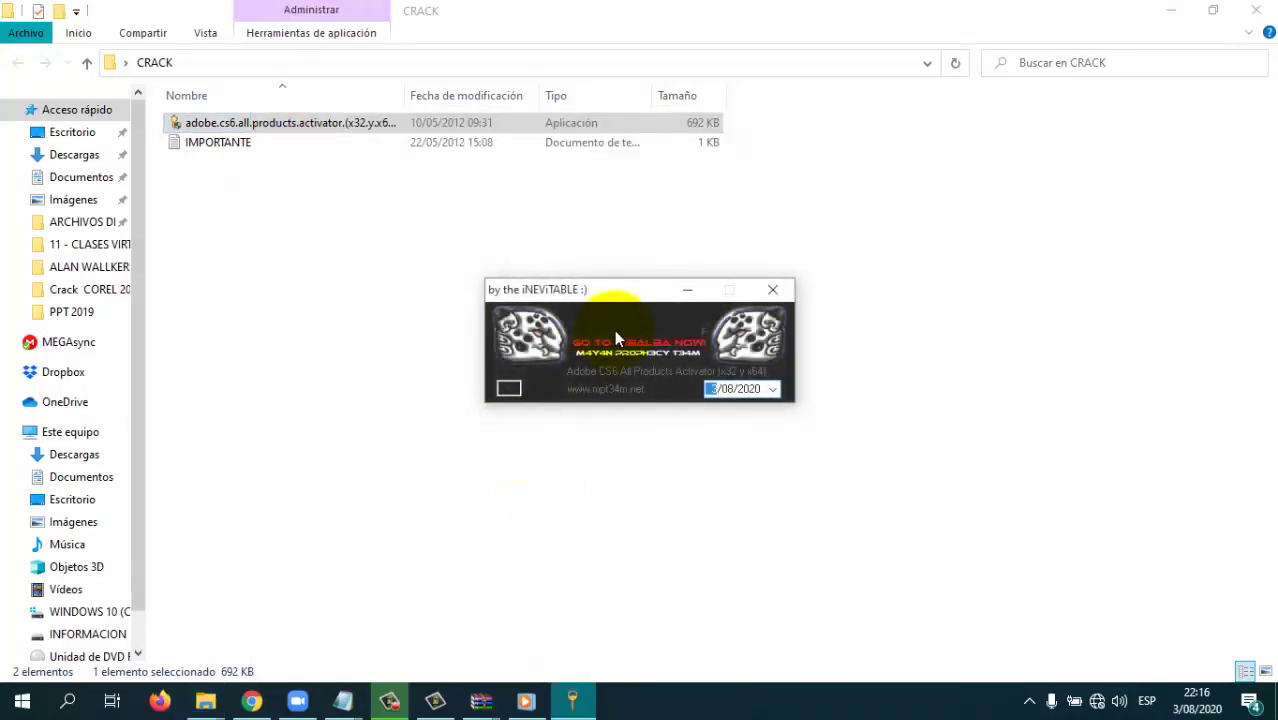
click(510, 389)
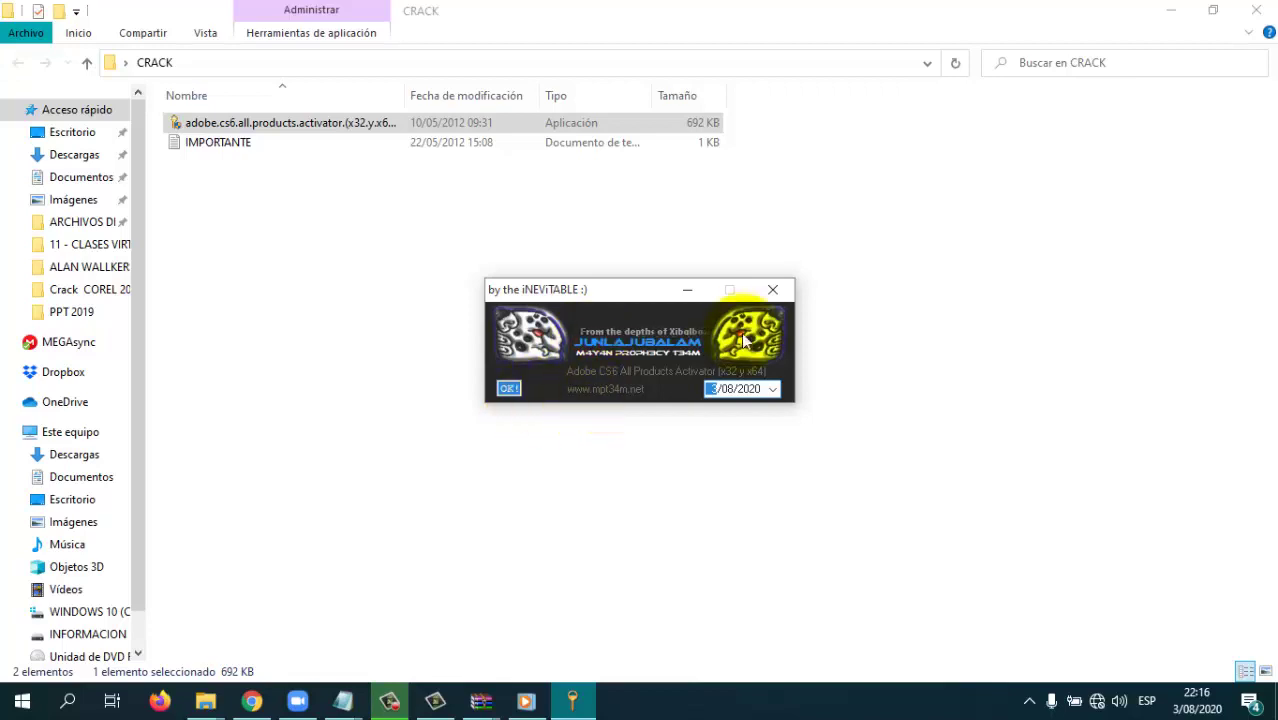
click(772, 291)
click(1256, 10)
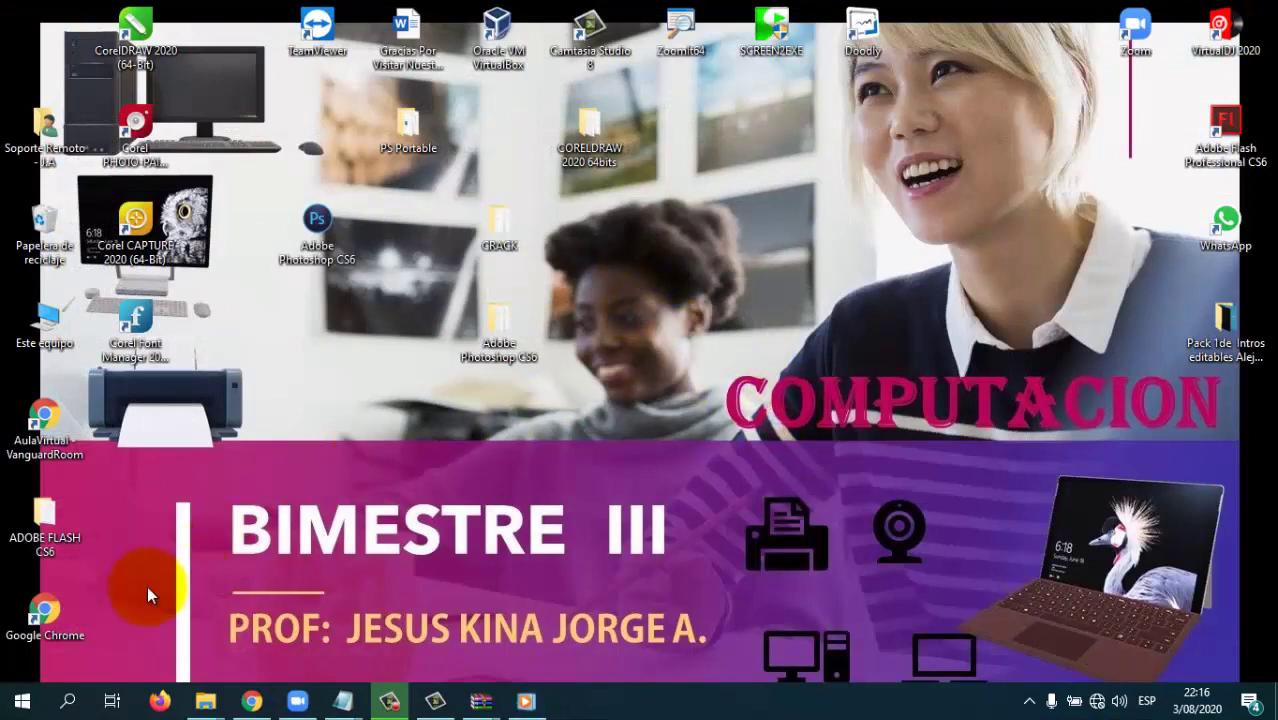
- Look through the recently added programs in the Start menu and launch Adobe Photoshop CS6 from its tile
click(22, 701)
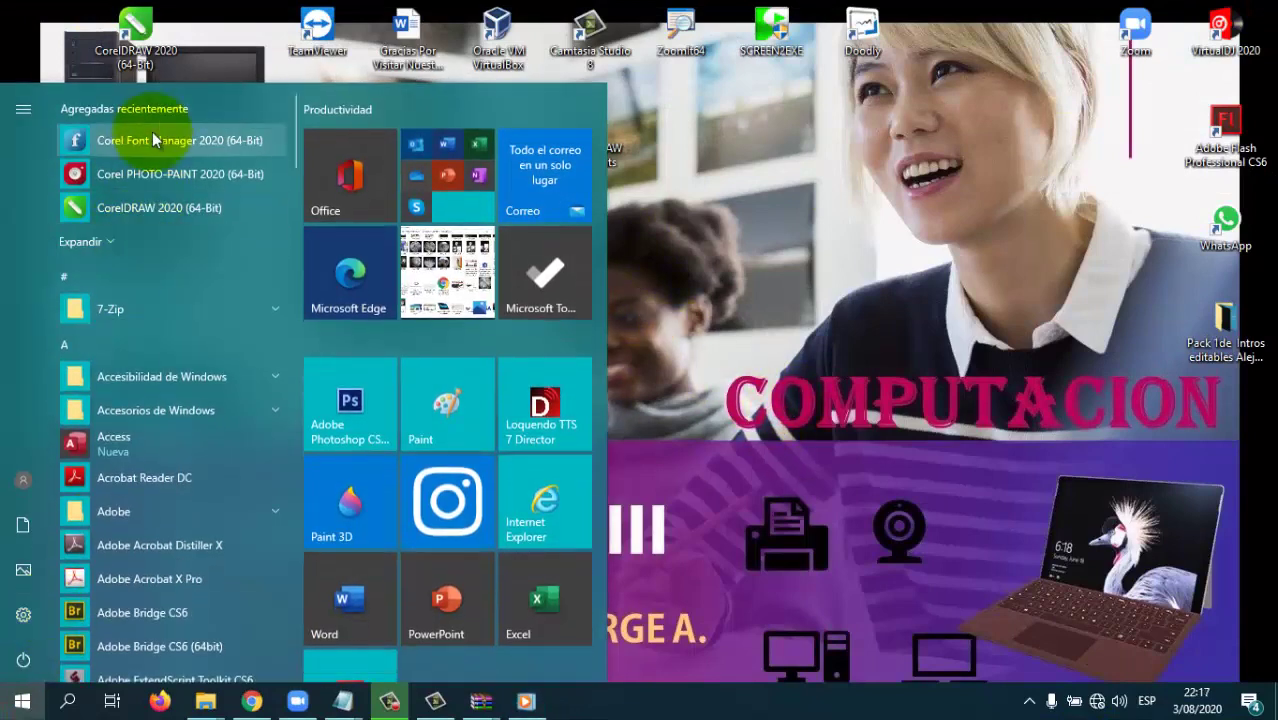
click(148, 241)
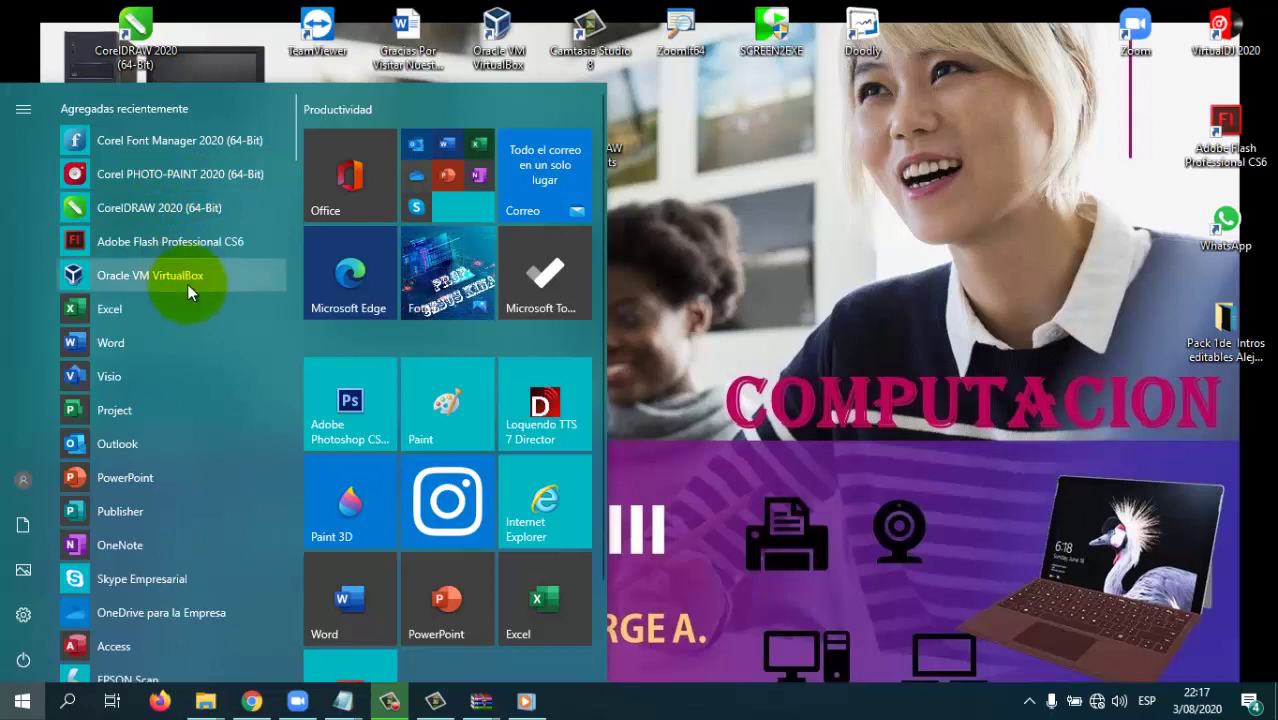
scroll(217, 308, down, 4)
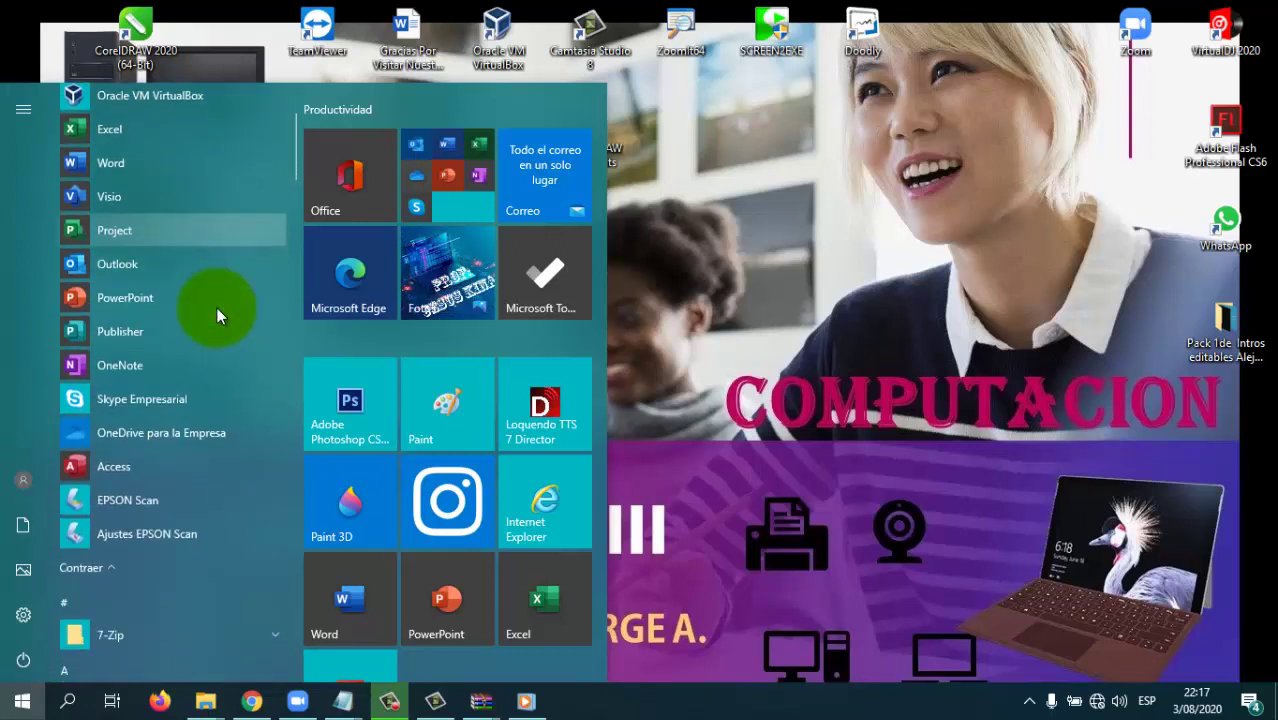
scroll(217, 308, down, 4)
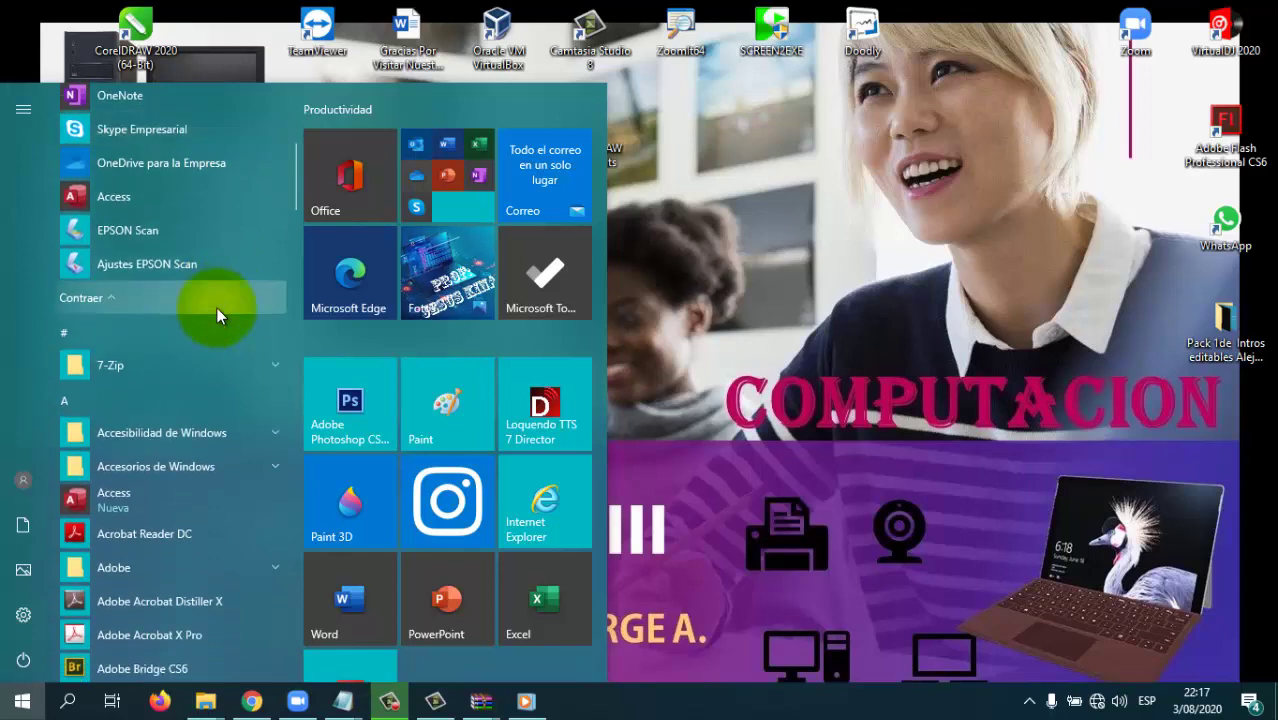
click(352, 408)
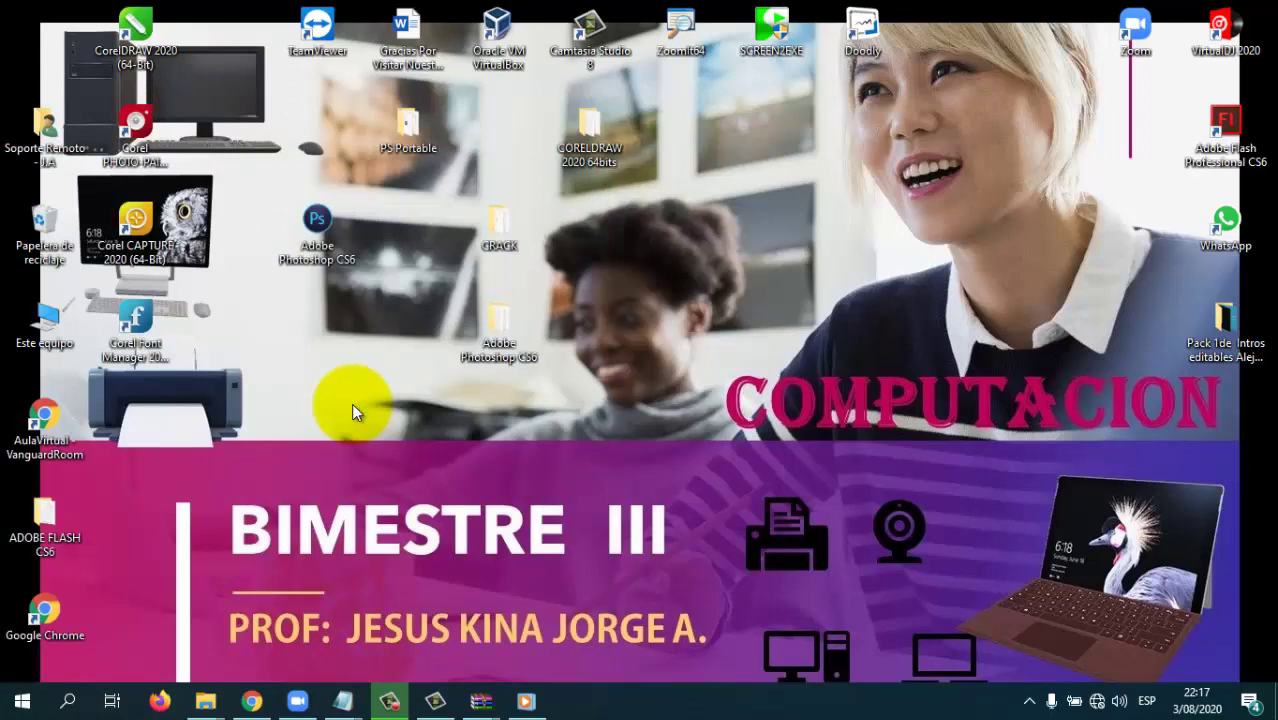
- Review the Adobe Photoshop CS6 entries in the Start menu's program list and return to the Photoshop window
key(super)
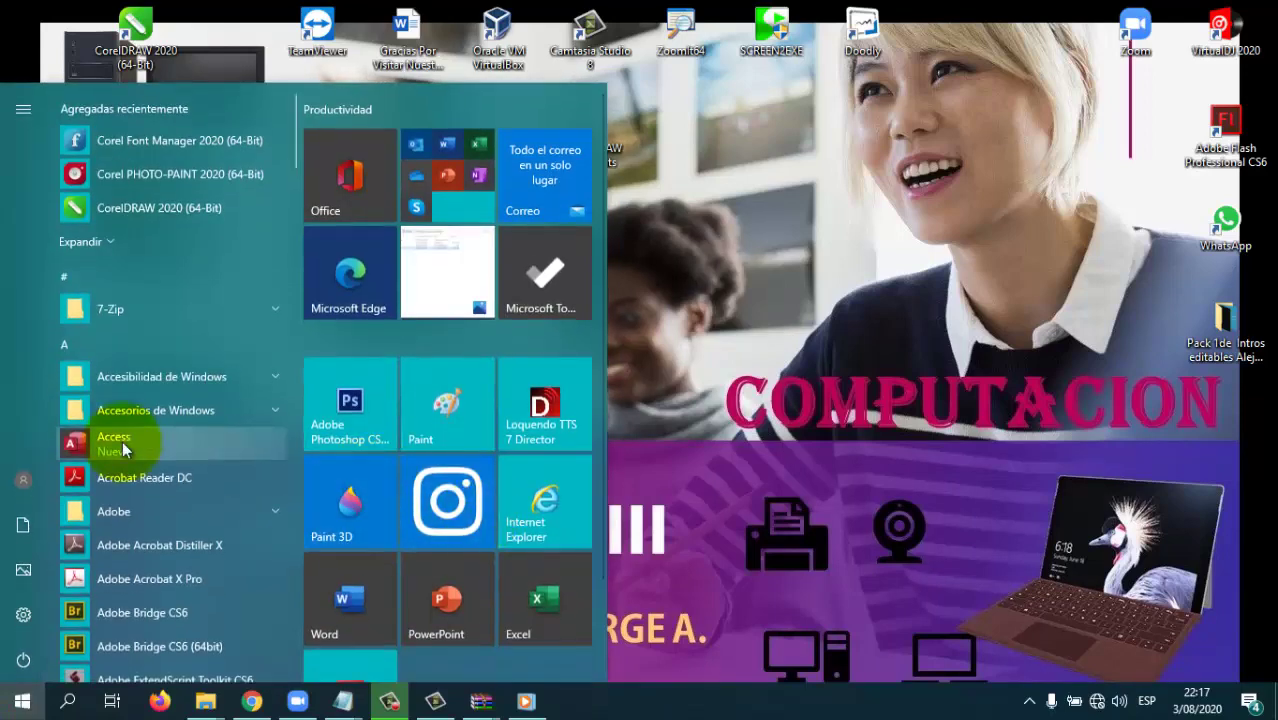
scroll(123, 450, down, 3)
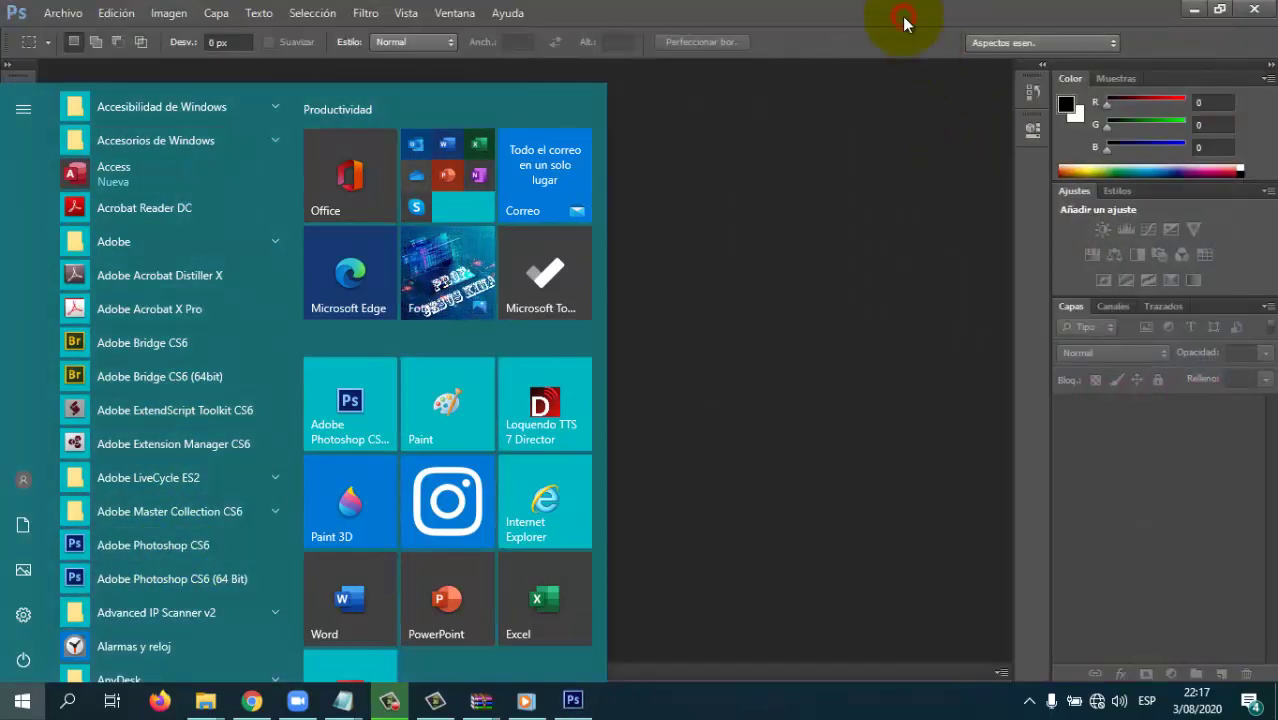
click(903, 20)
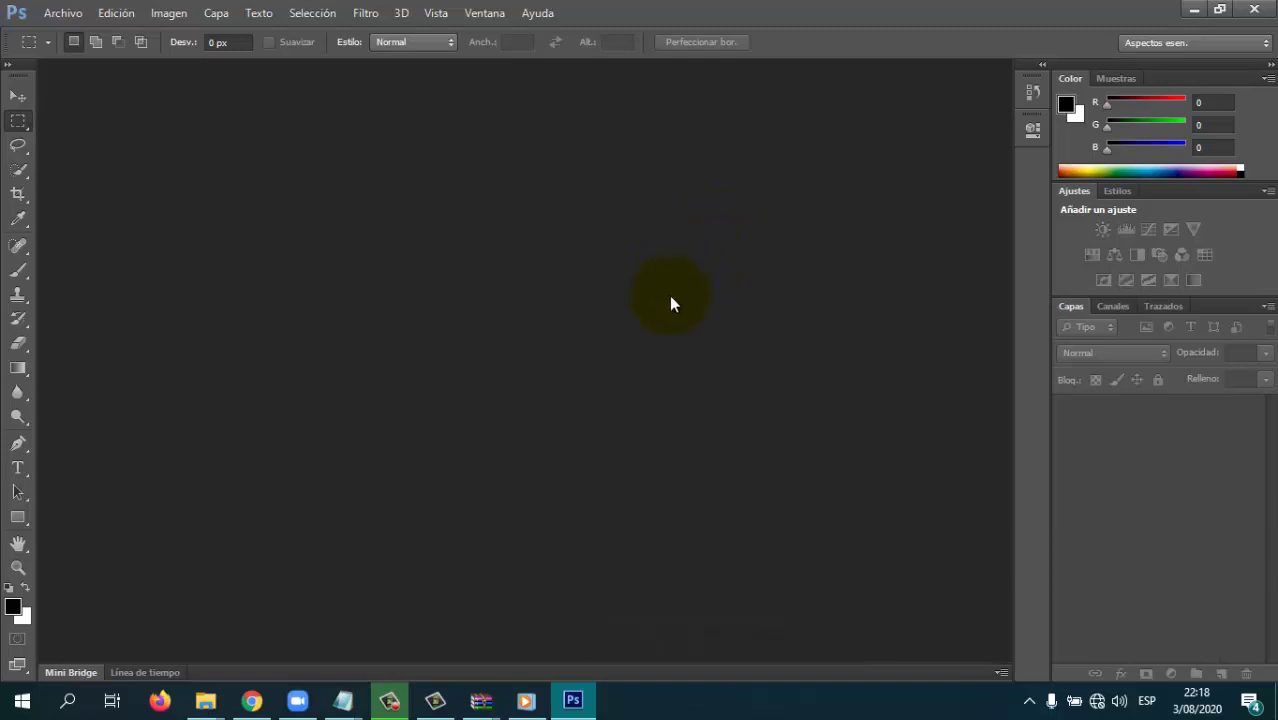
- Start a new document and name it PRIMER PHOTOSHOP
click(62, 13)
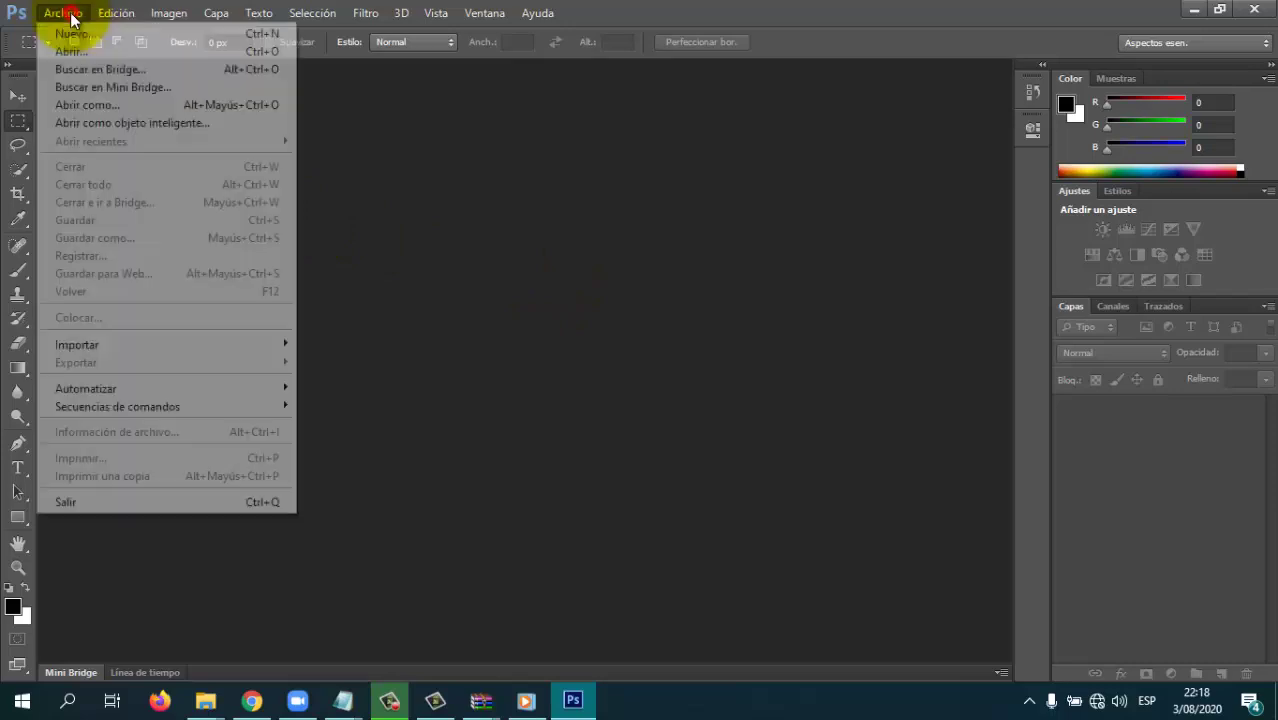
click(71, 36)
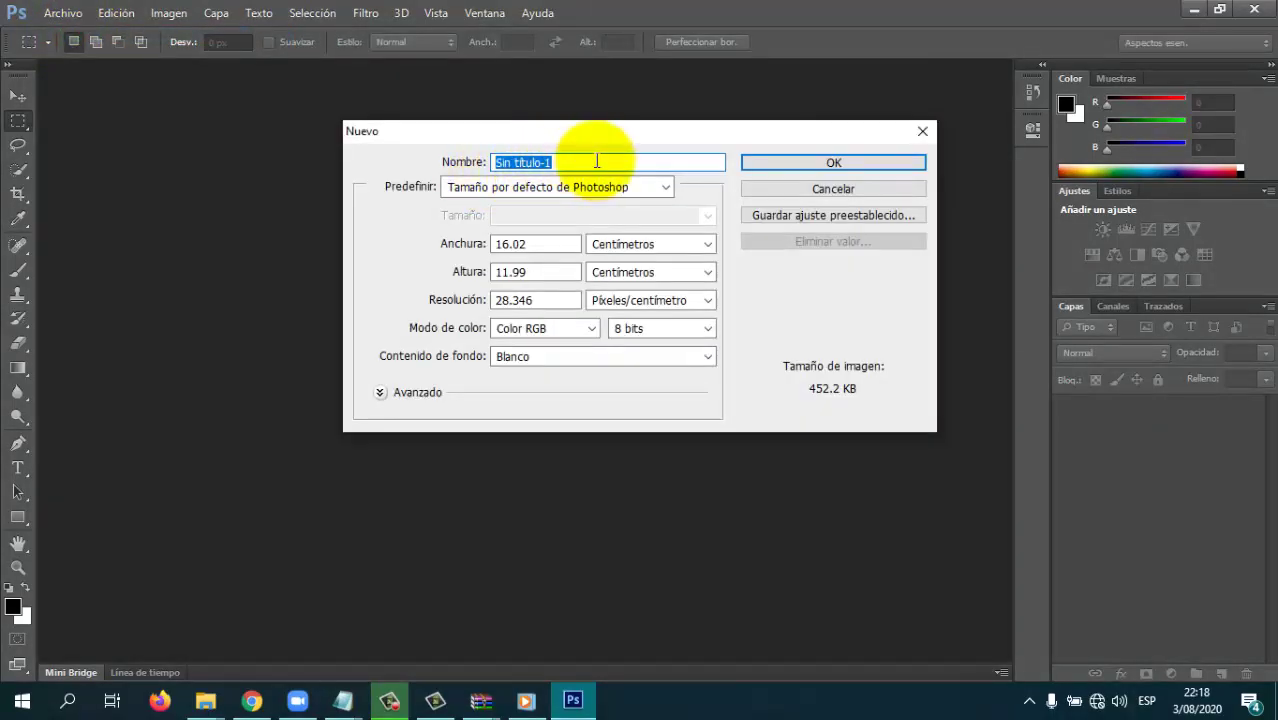
text(PRIMER)
key(BackSpace)
key(BackSpace)
key(BackSpace)
text(HOTOSHOP)
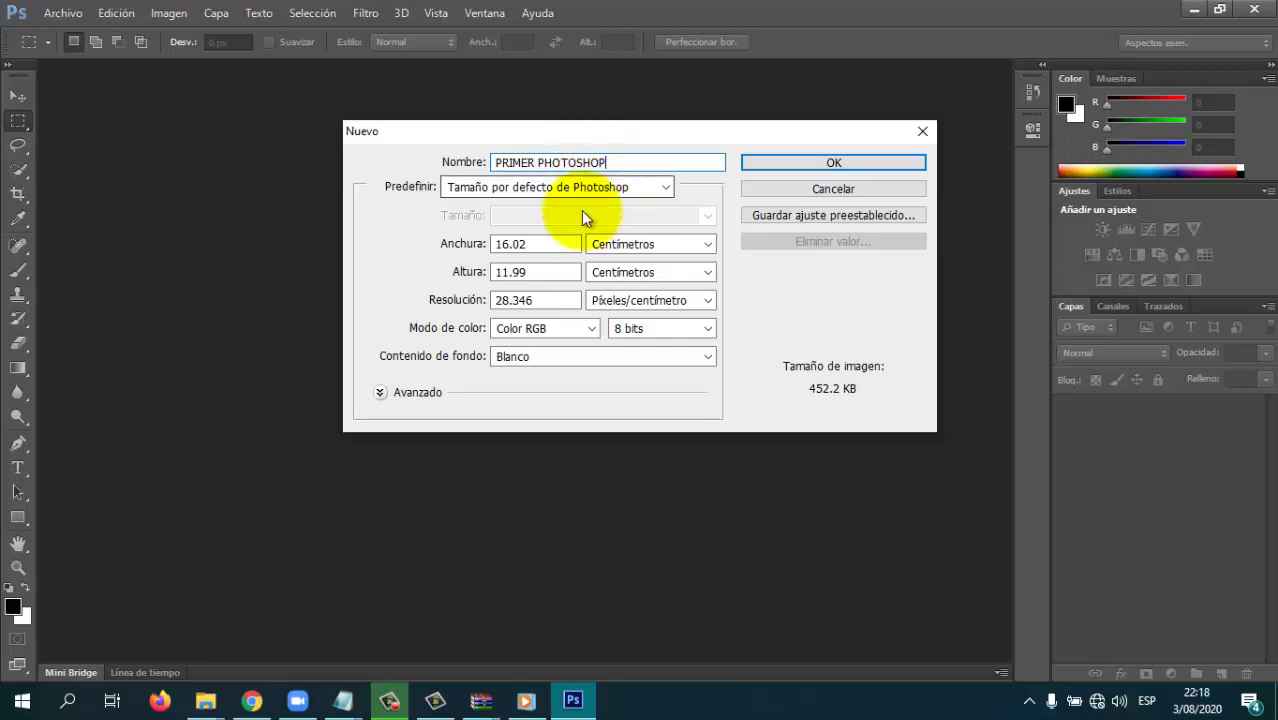
- Switch the new document's size units to Píxeles and set the width to 720 and the height to 480
click(542, 242)
click(635, 252)
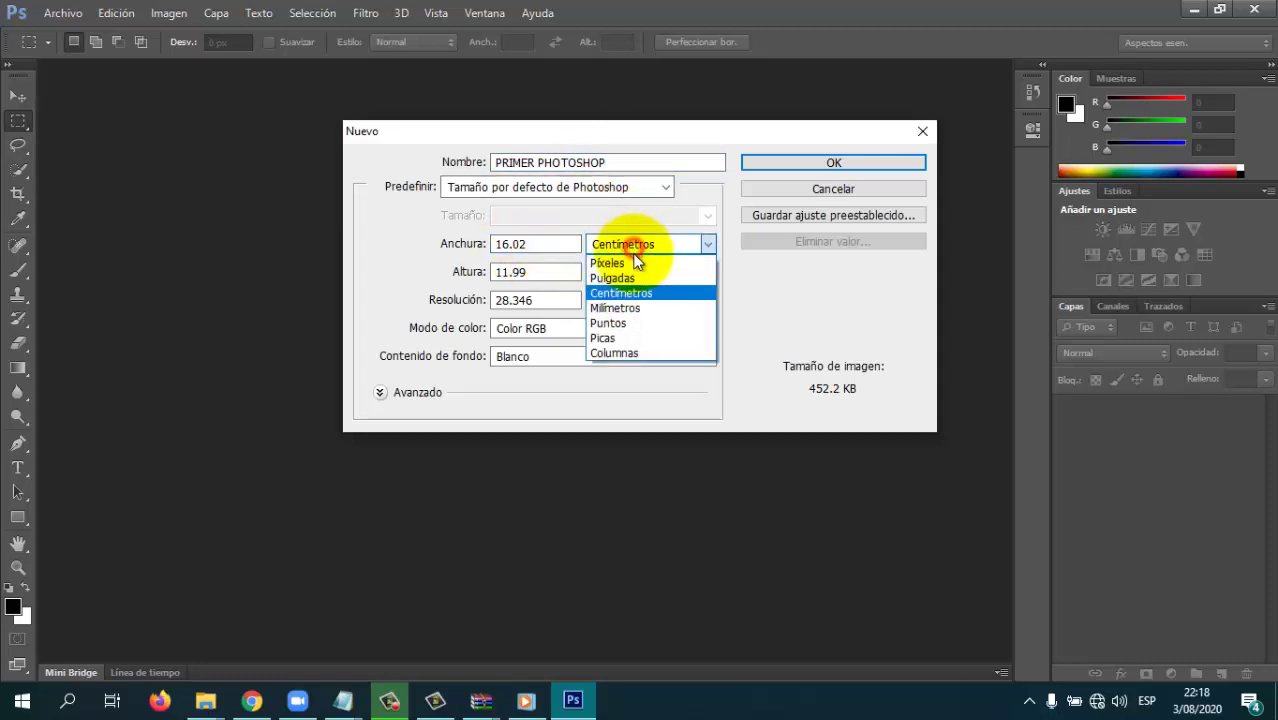
click(607, 263)
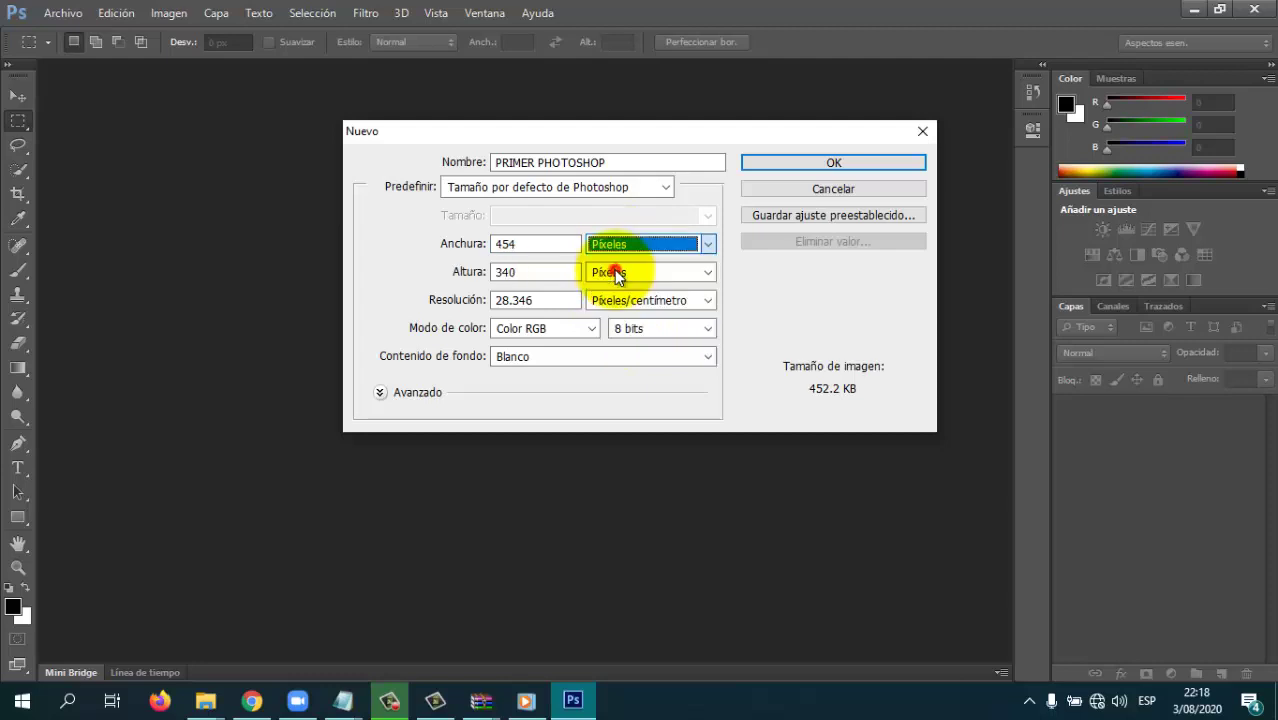
click(636, 272)
click(612, 272)
double_click(533, 246)
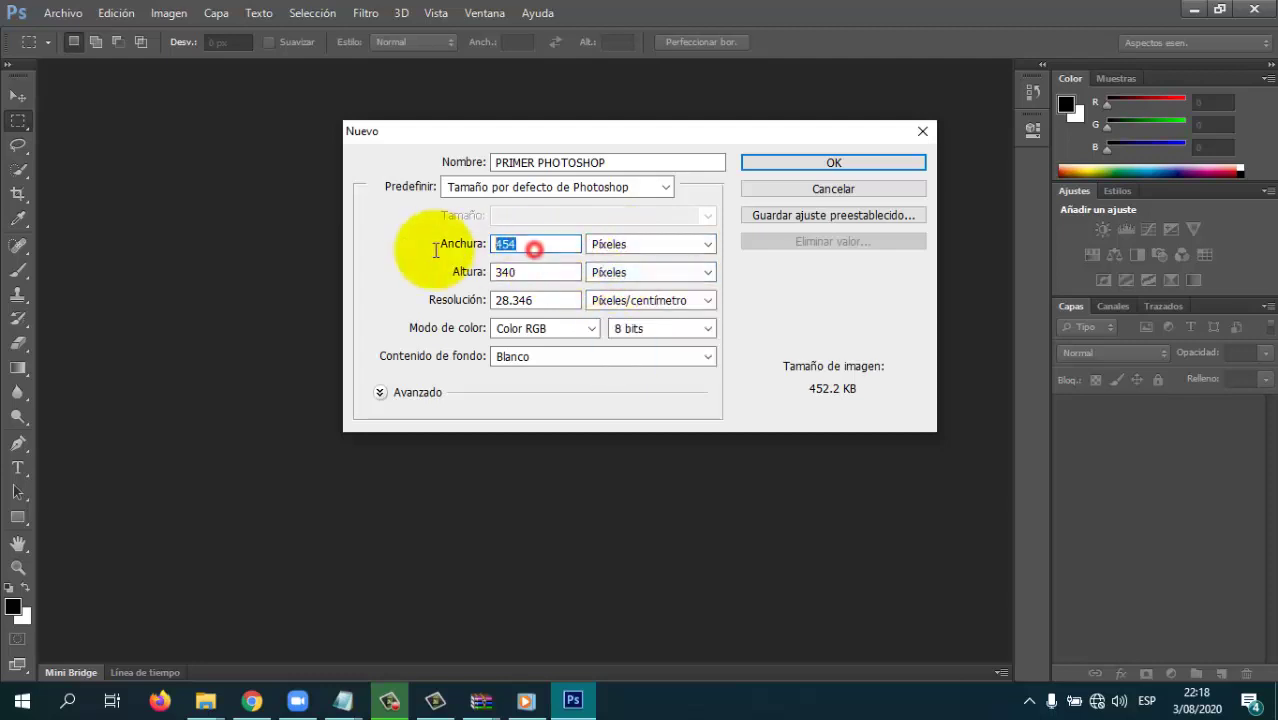
text(720)
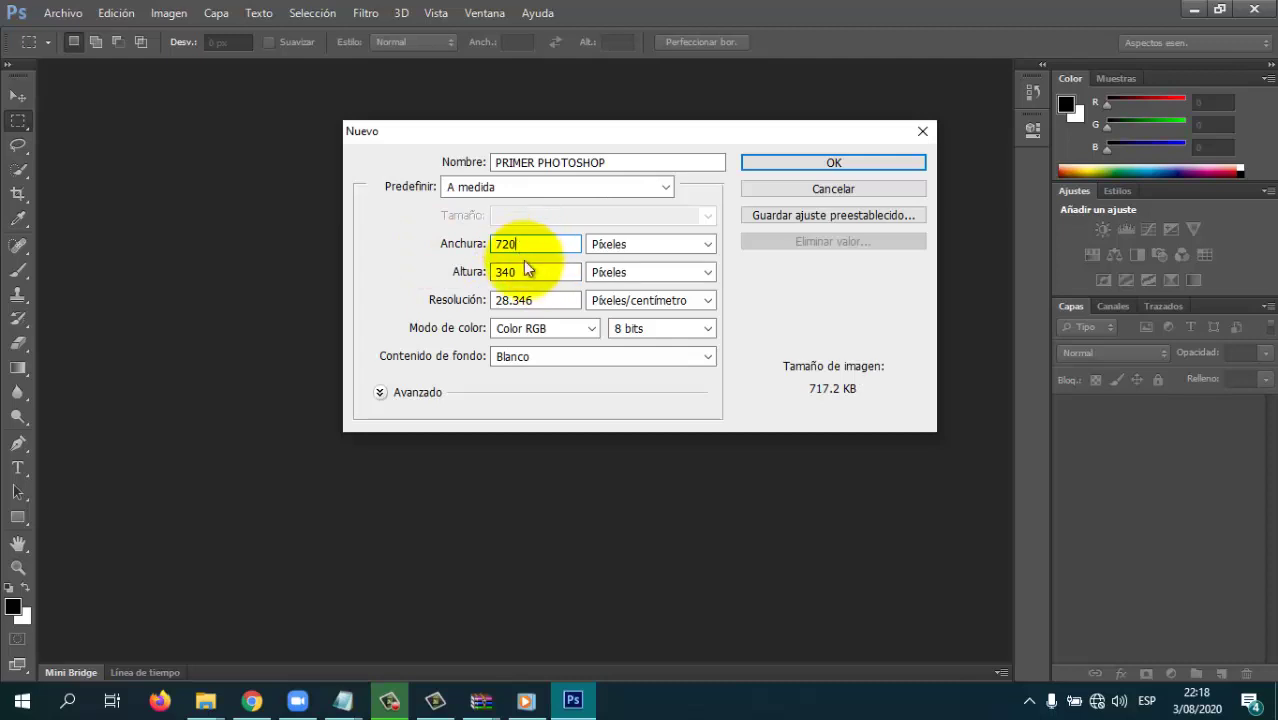
double_click(525, 270)
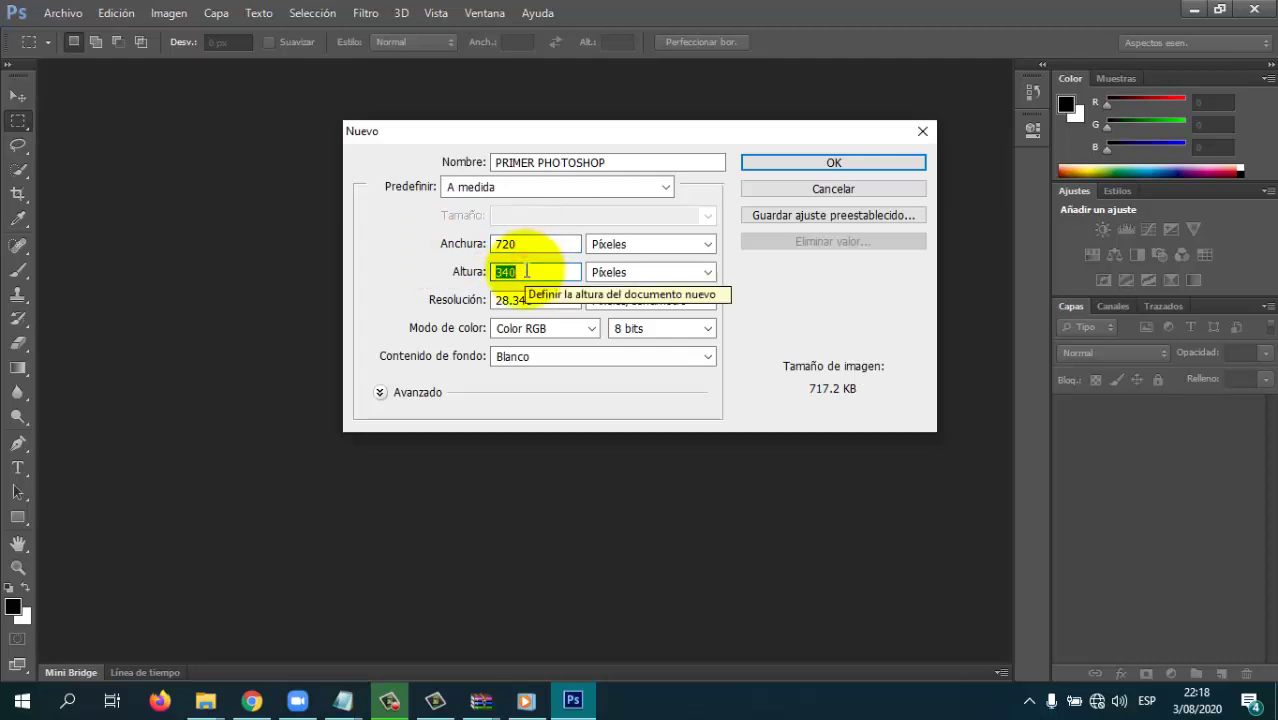
text(480)
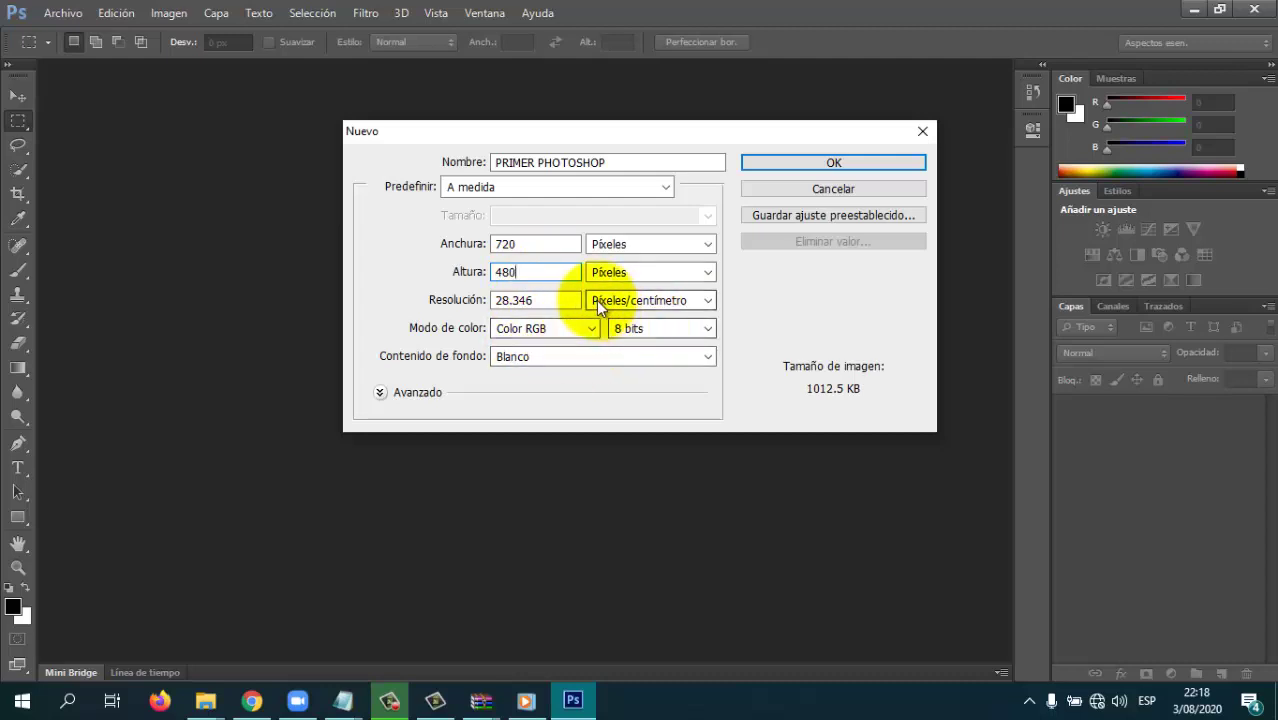
- Set the new document's resolution to 100 Píxeles/pulgada
click(598, 301)
click(601, 302)
click(603, 302)
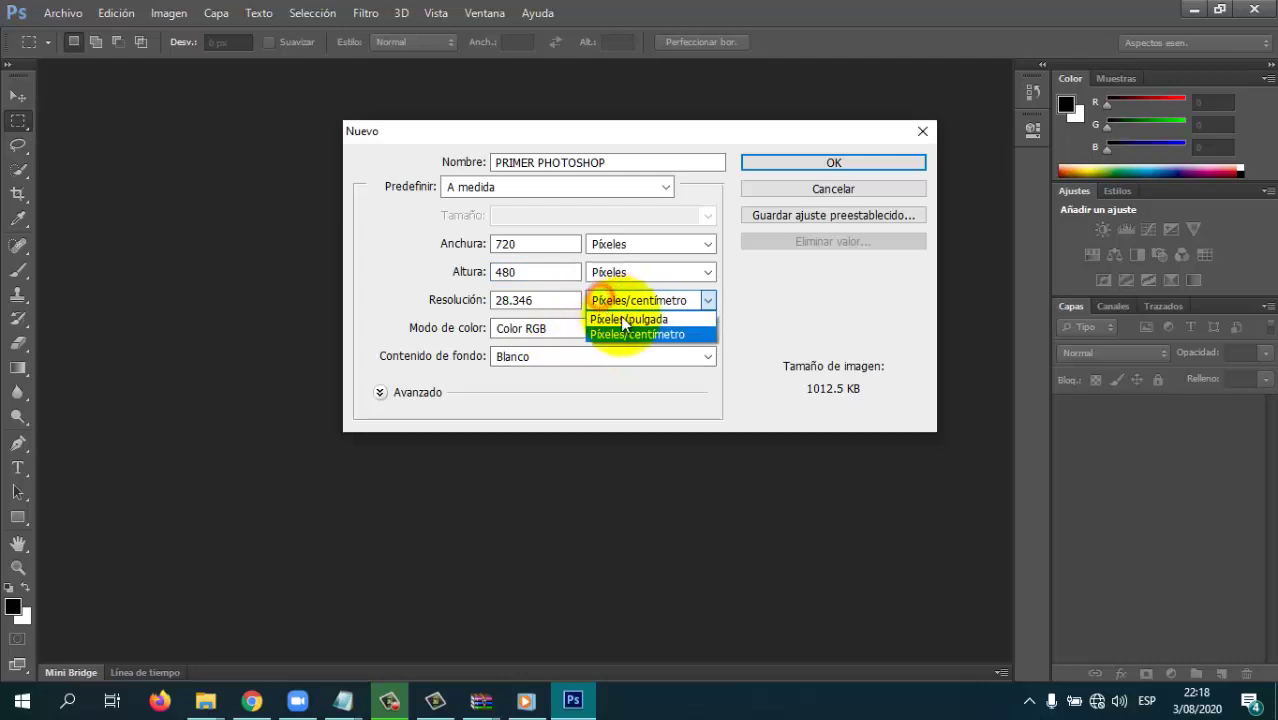
click(624, 319)
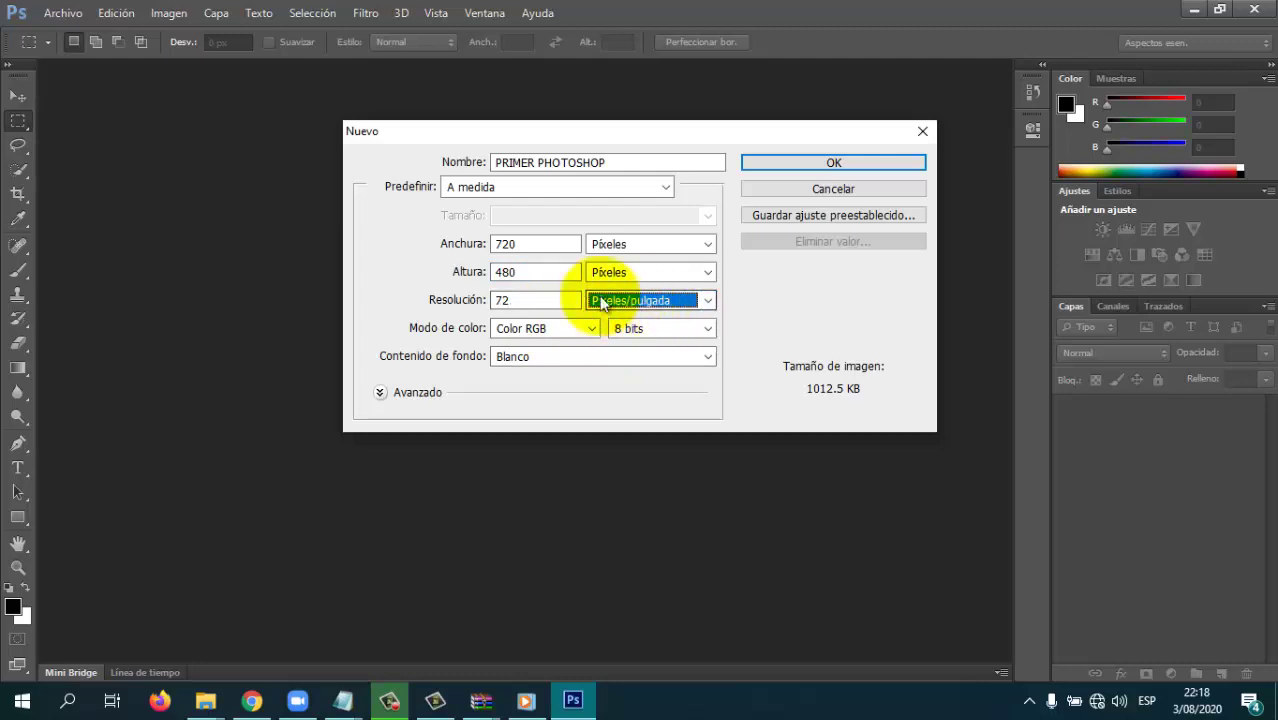
drag(551, 301, 499, 301)
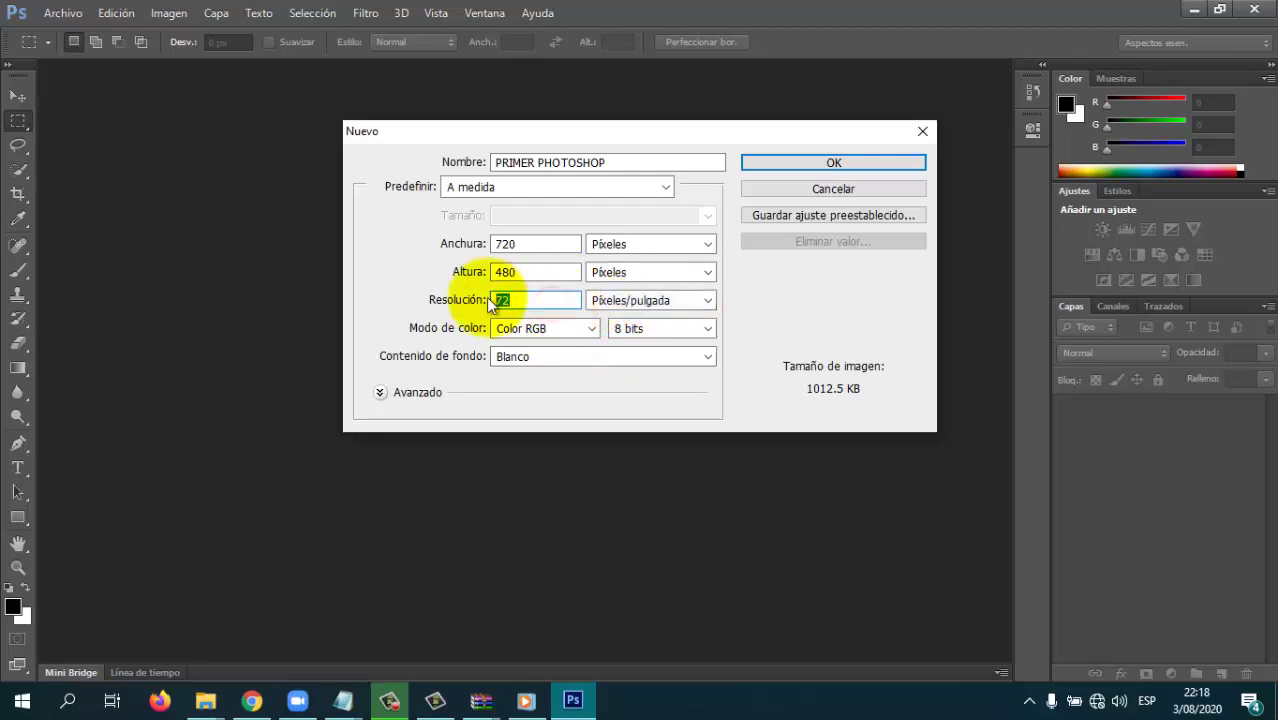
text(100)
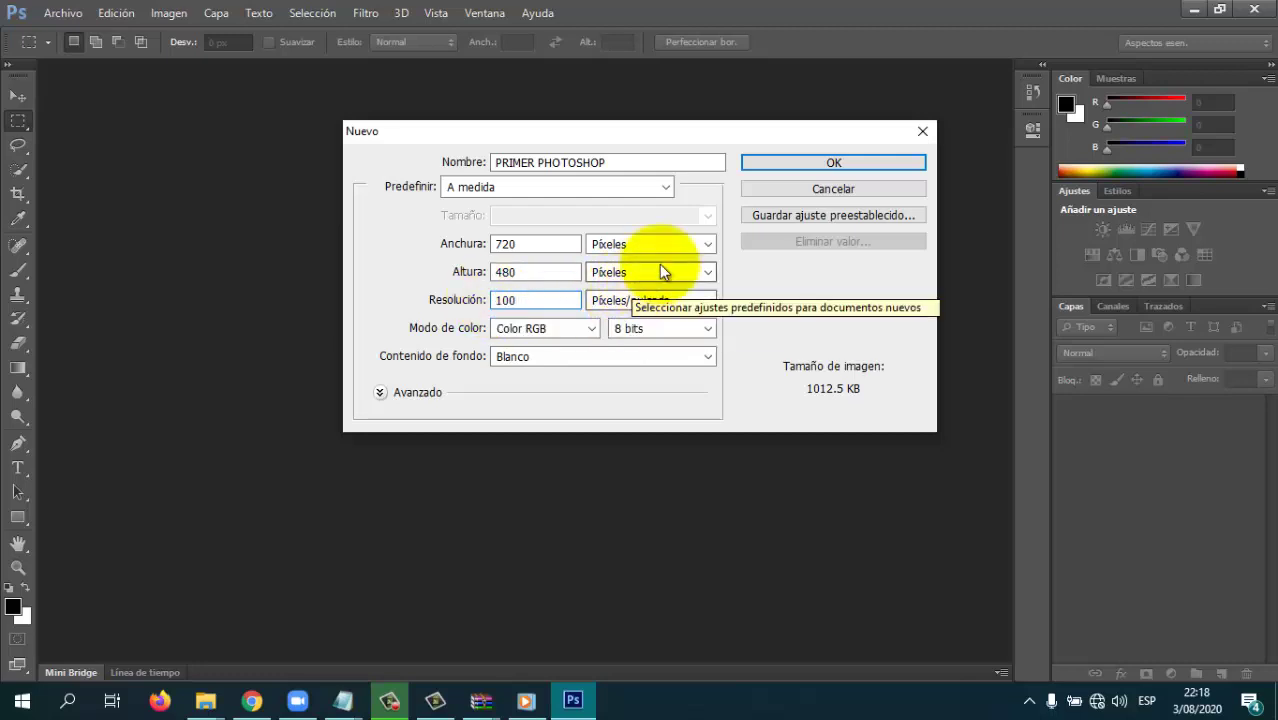
click(737, 279)
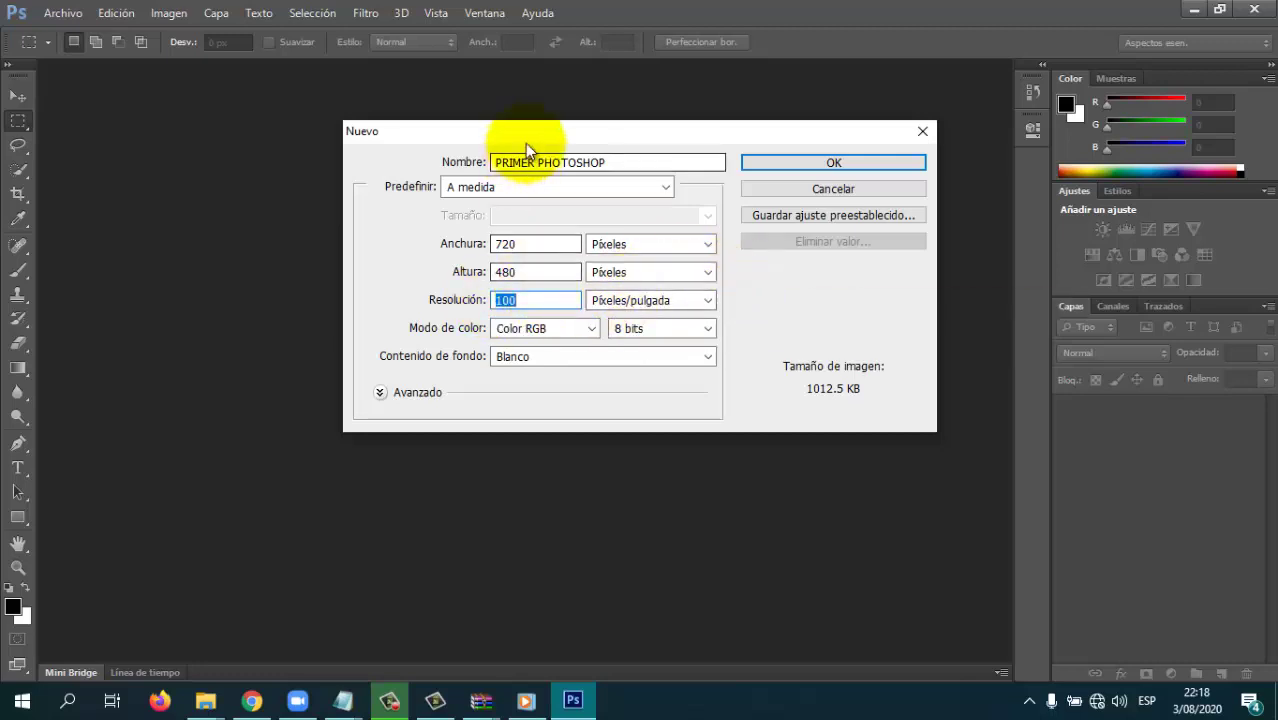
- Check the width, height and resolution entries and create the PRIMER PHOTOSHOP document
click(530, 244)
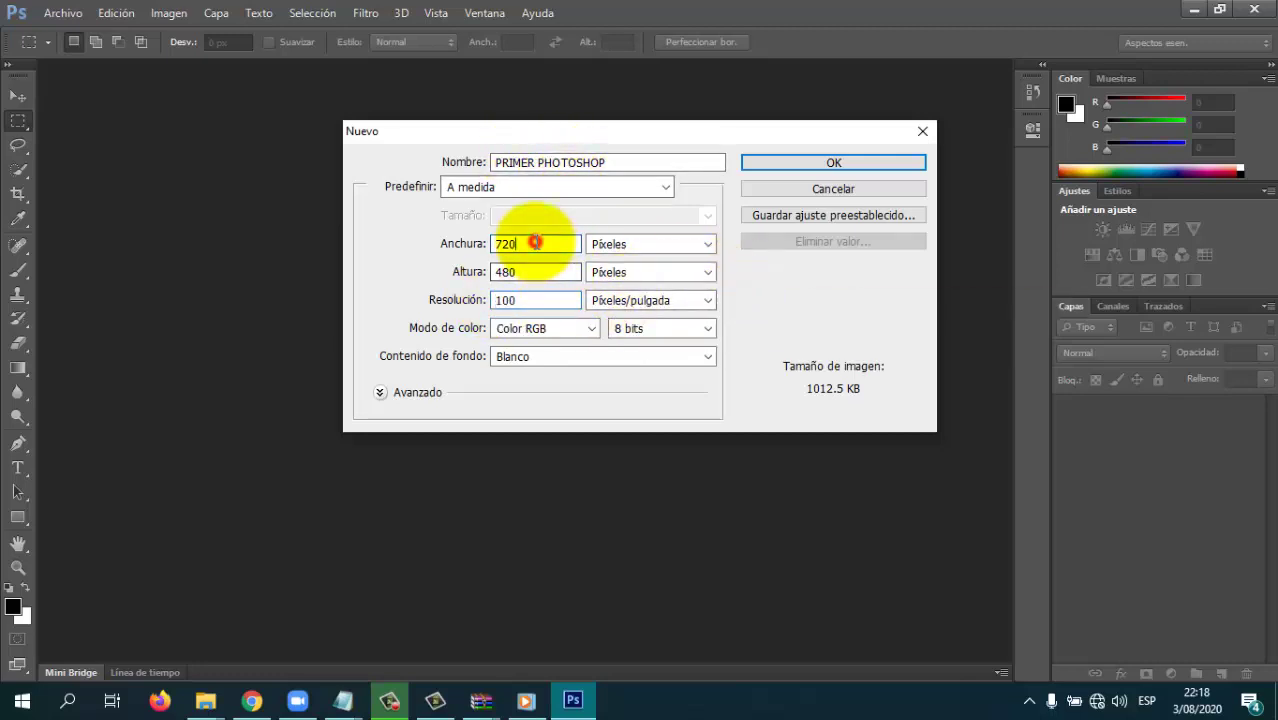
click(533, 266)
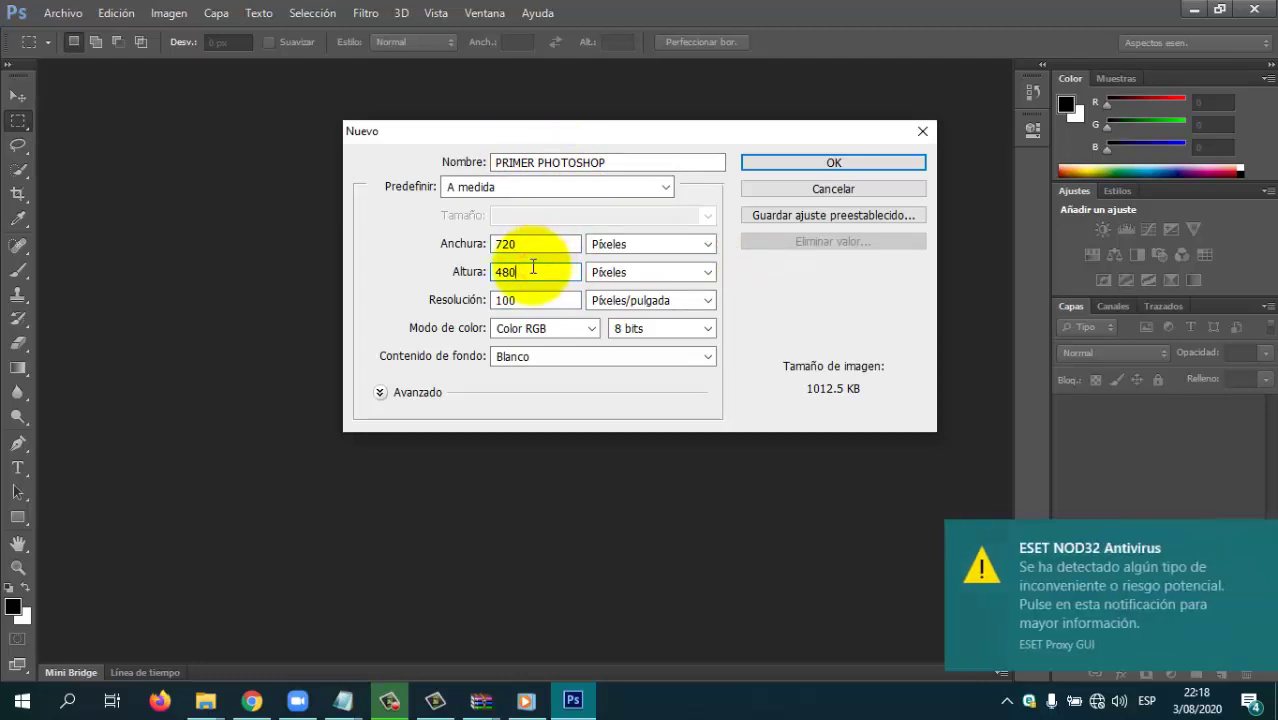
click(531, 268)
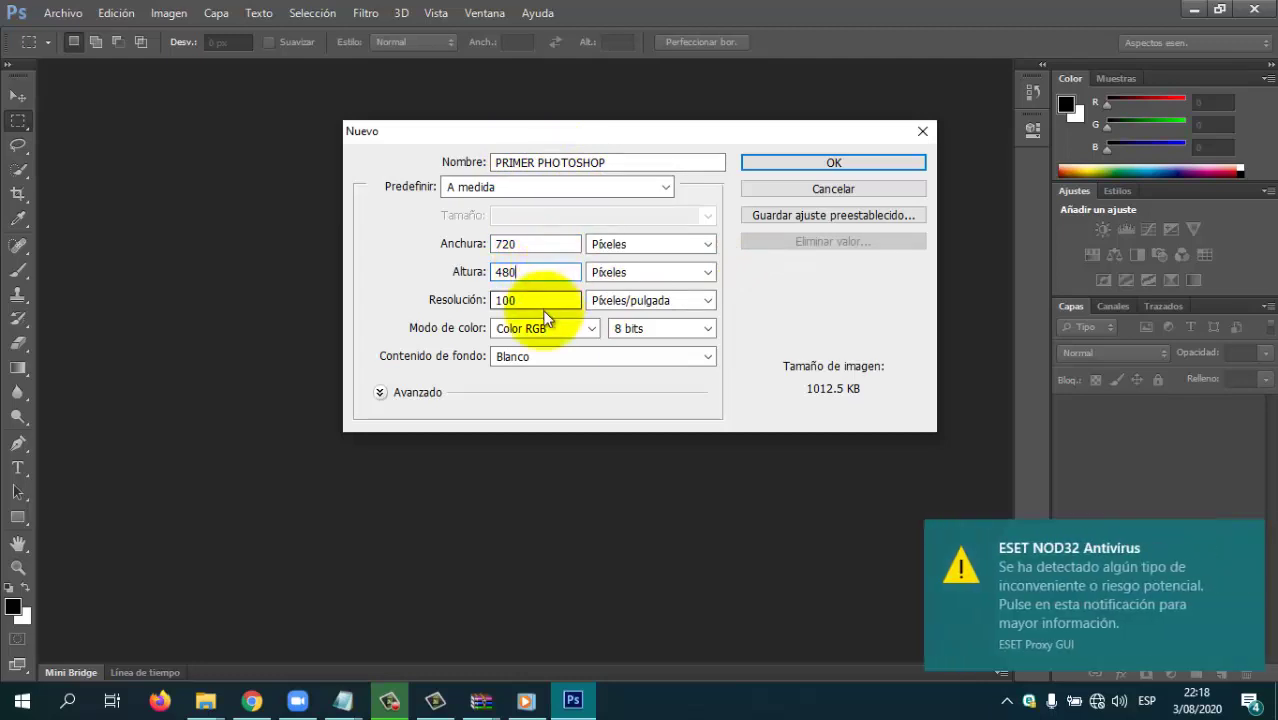
click(543, 300)
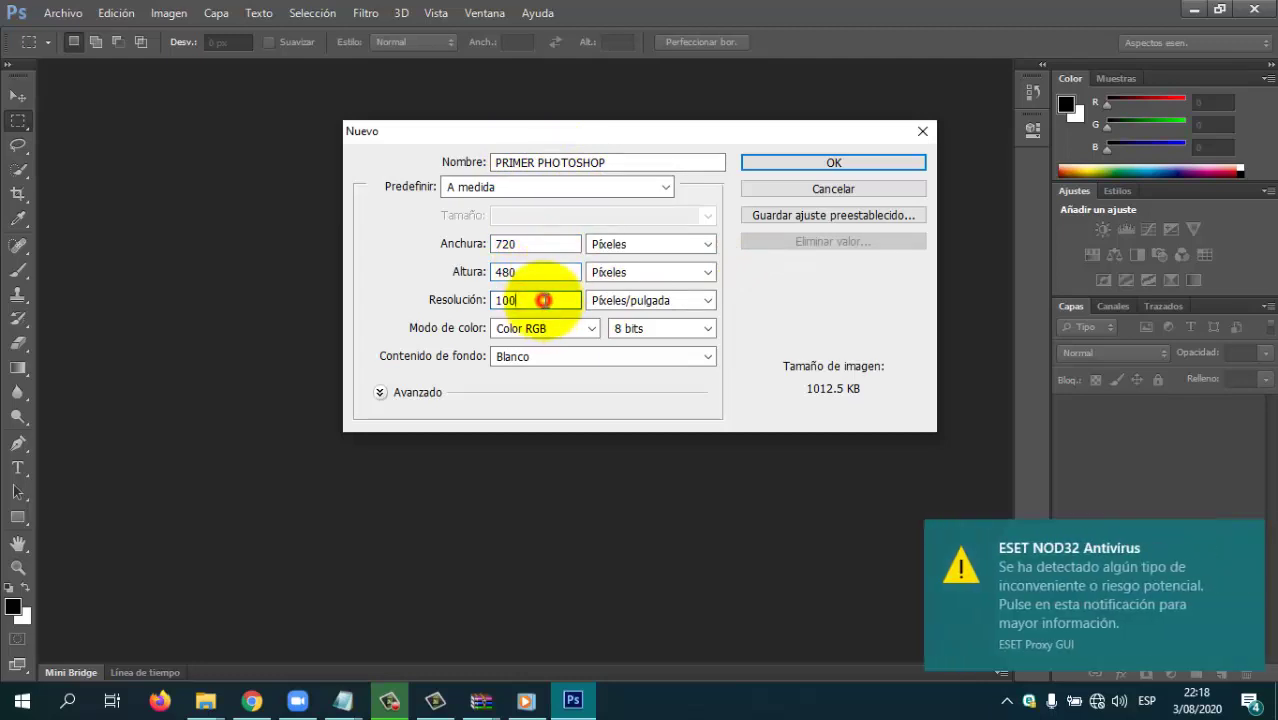
click(828, 165)
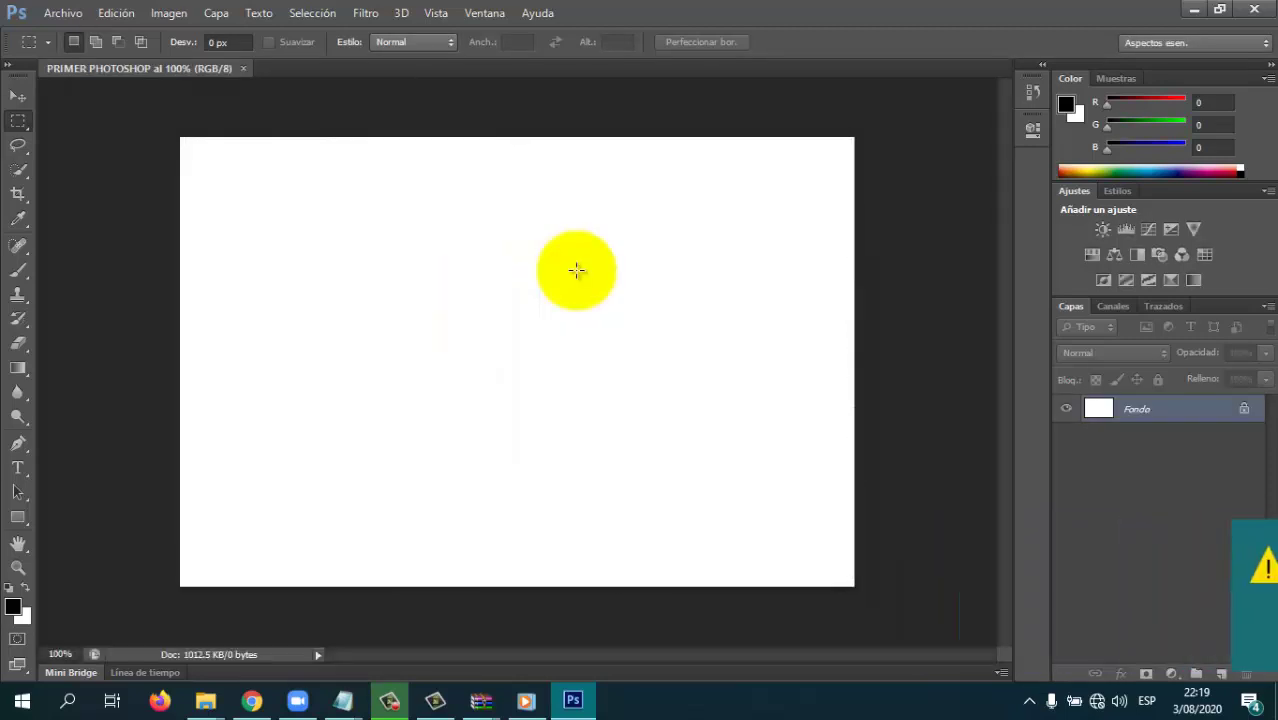